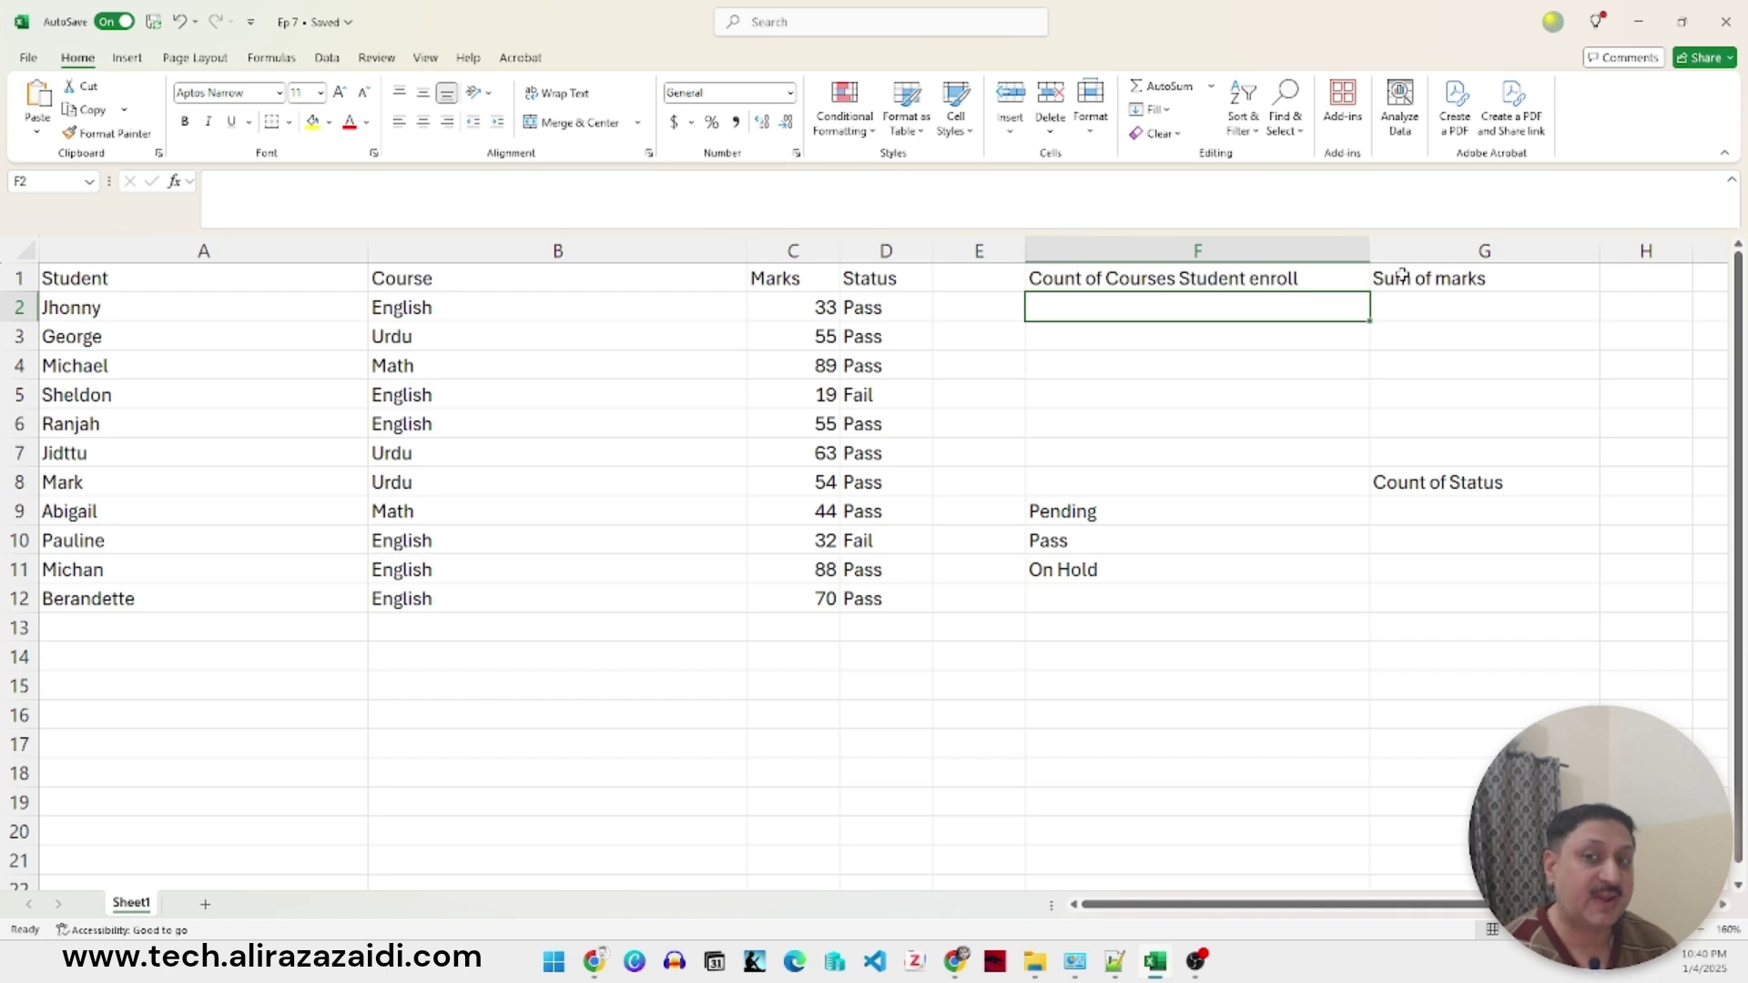
Examine the table's Student, Course, Marks and Status columns, ending on cell F2 under the course count heading.
key(Home)
key(Down)
key(Down)
key(Down)
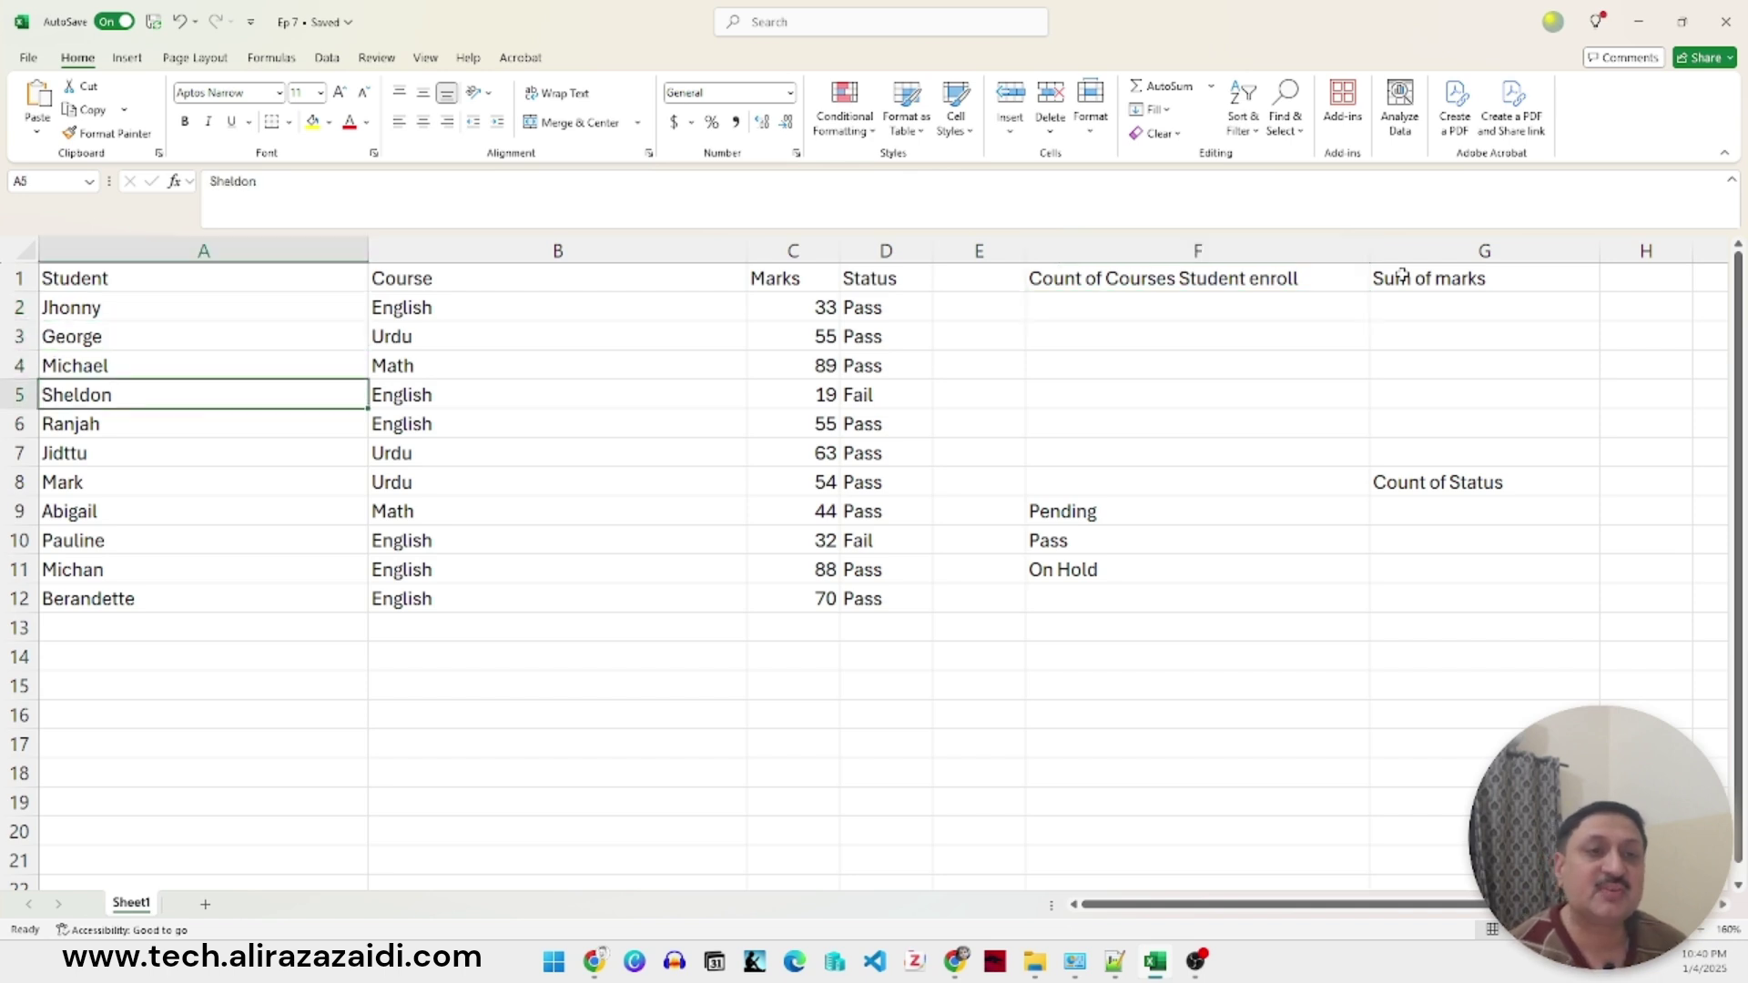
key(Up)
key(Up)
key(Up)
key(Up)
key(Right)
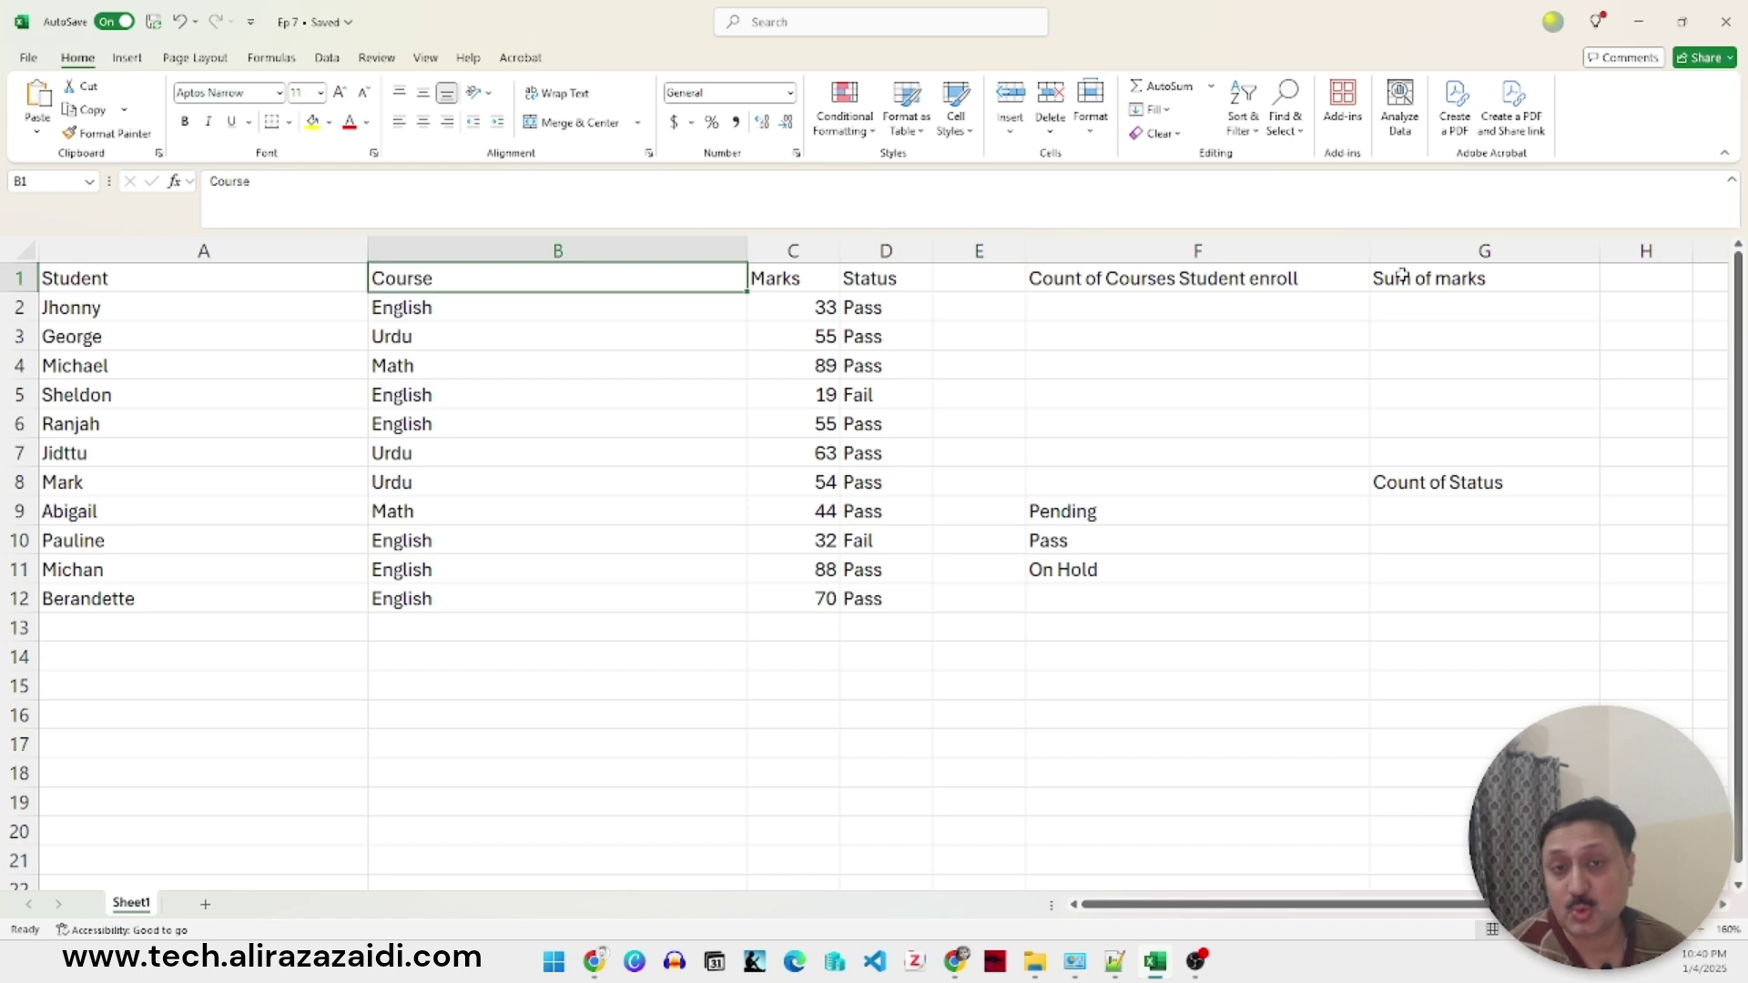
key(Right)
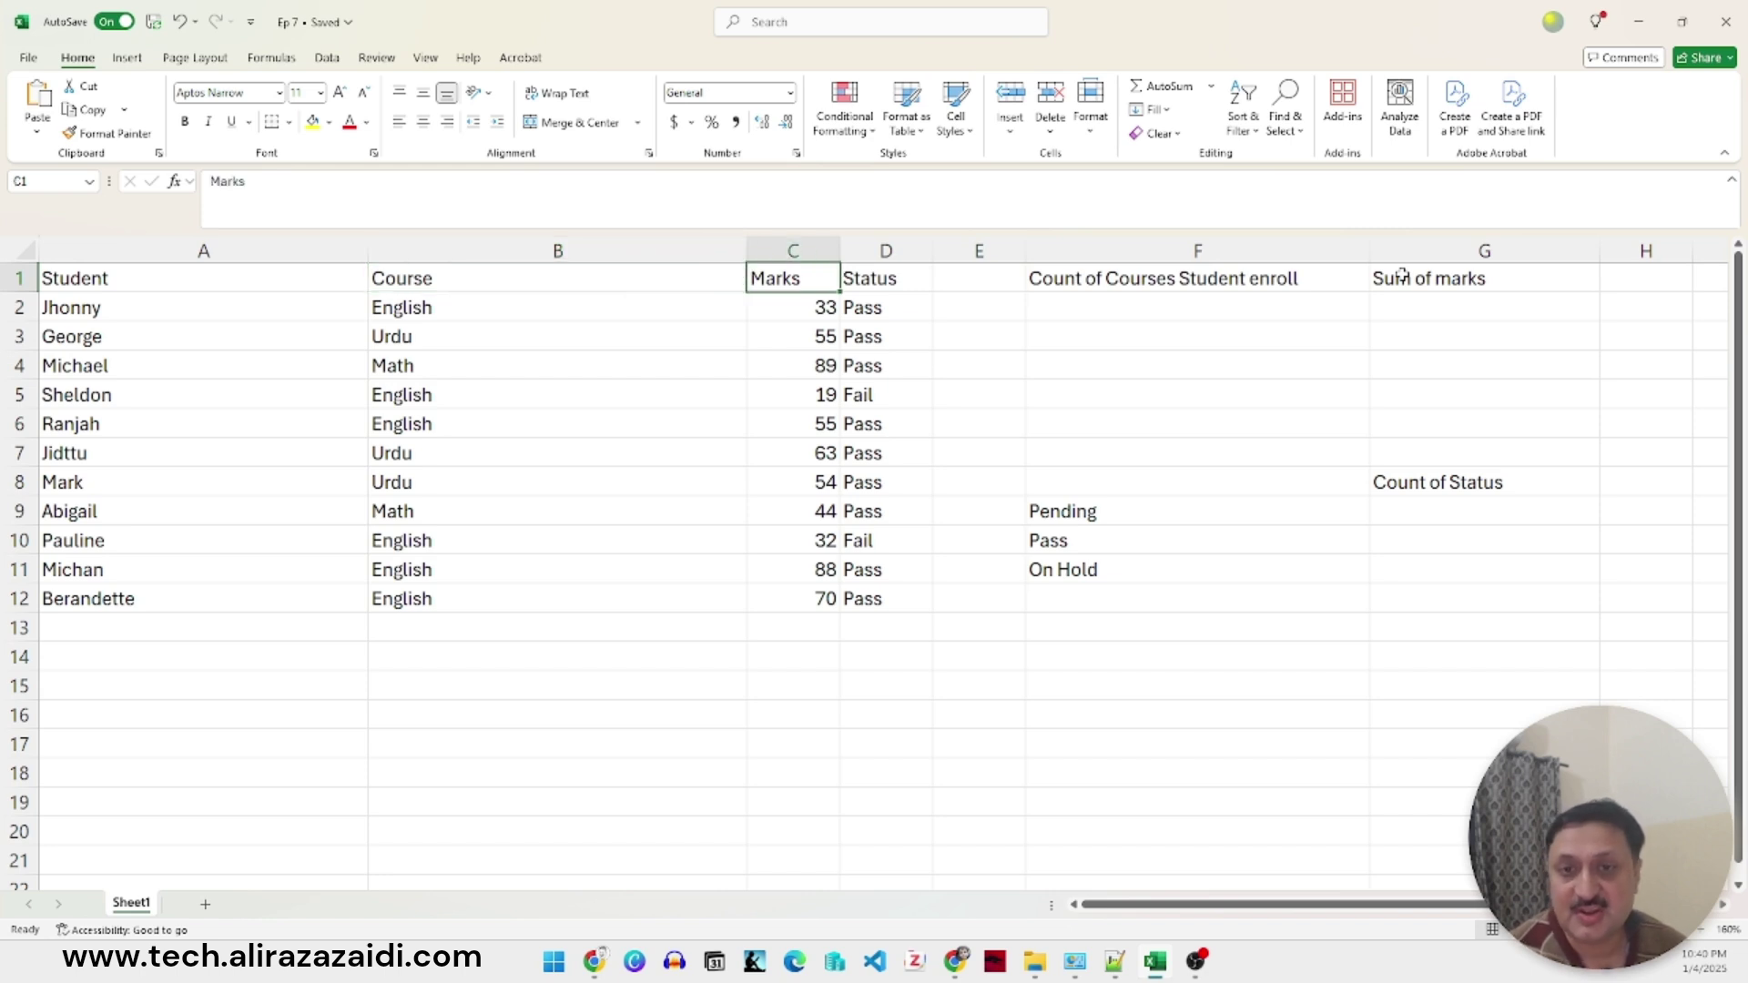
key(Right)
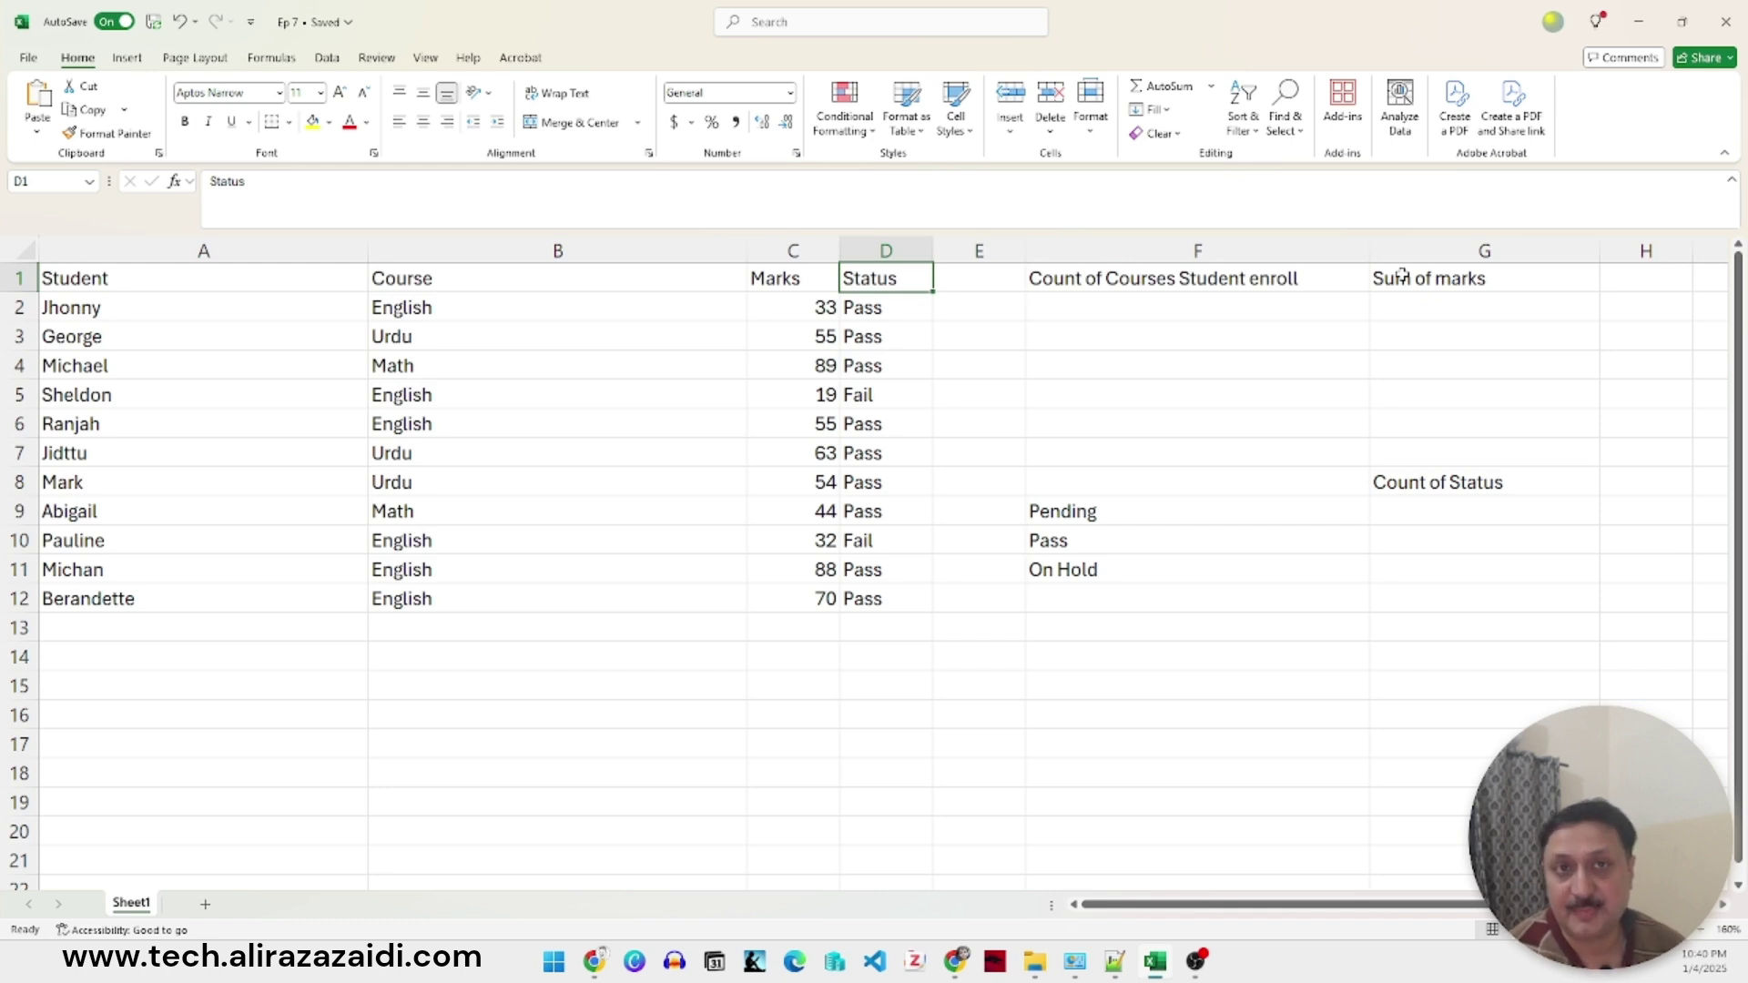
key(Right)
key(Right)
key(Down)
text(=)
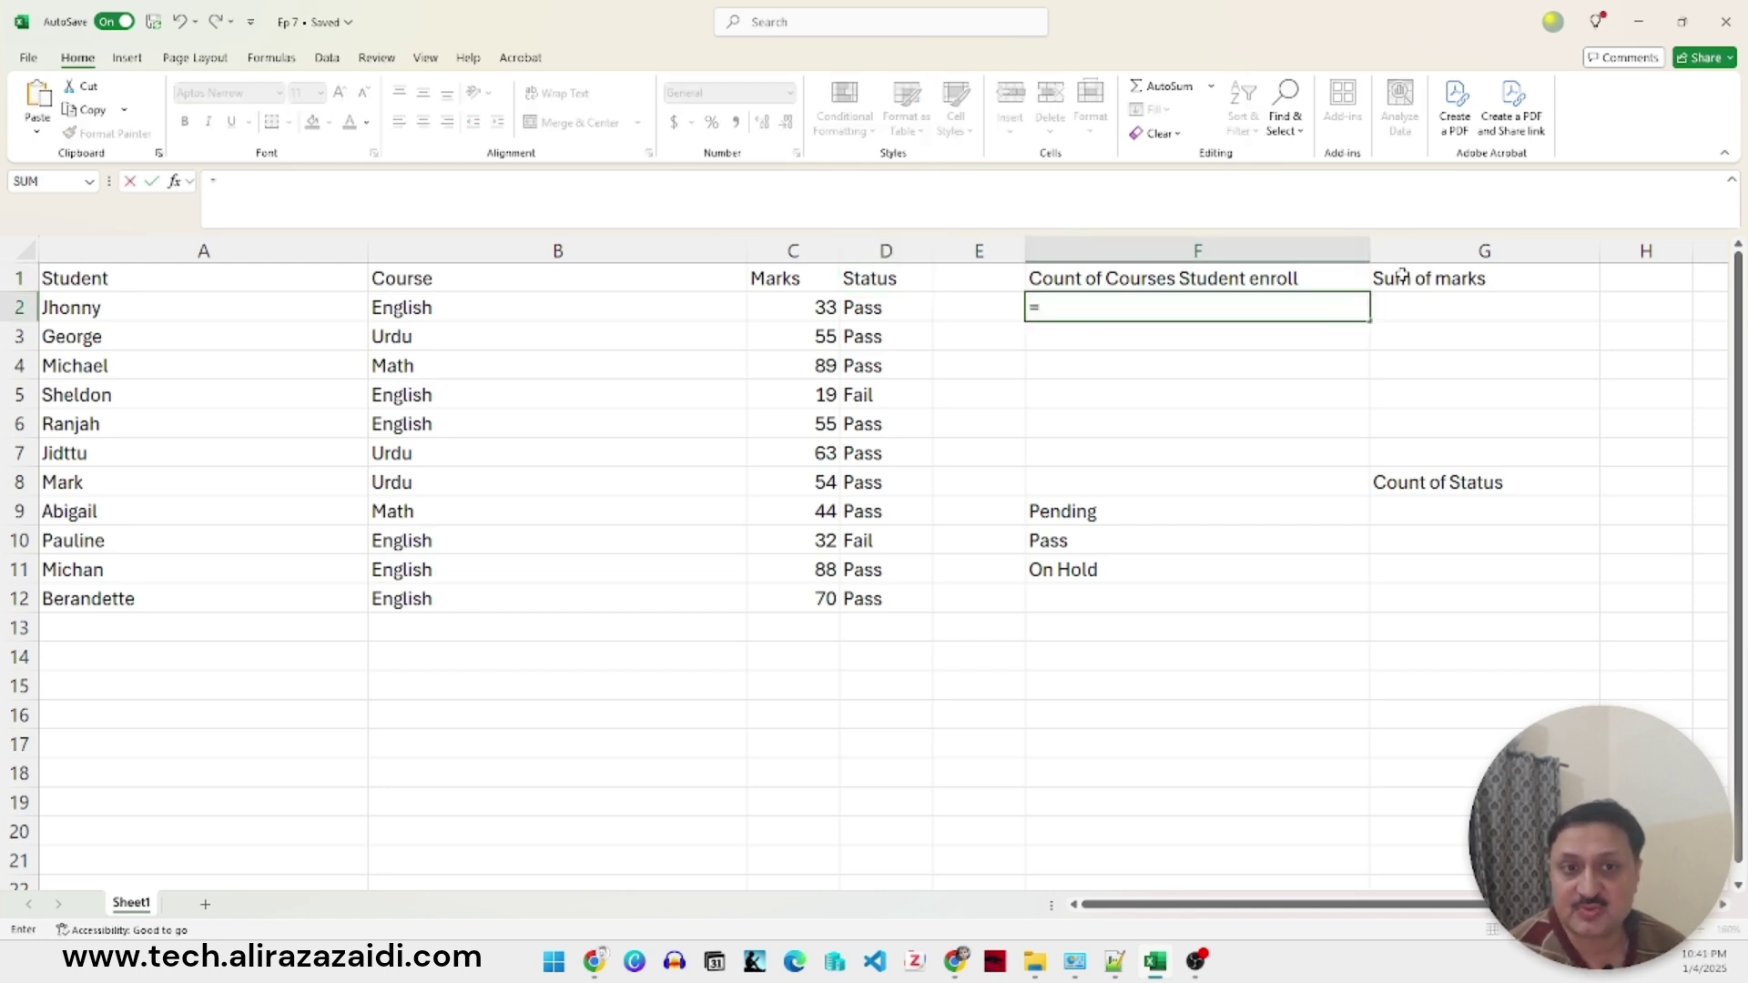
key(Left)
key(Left)
key(Left)
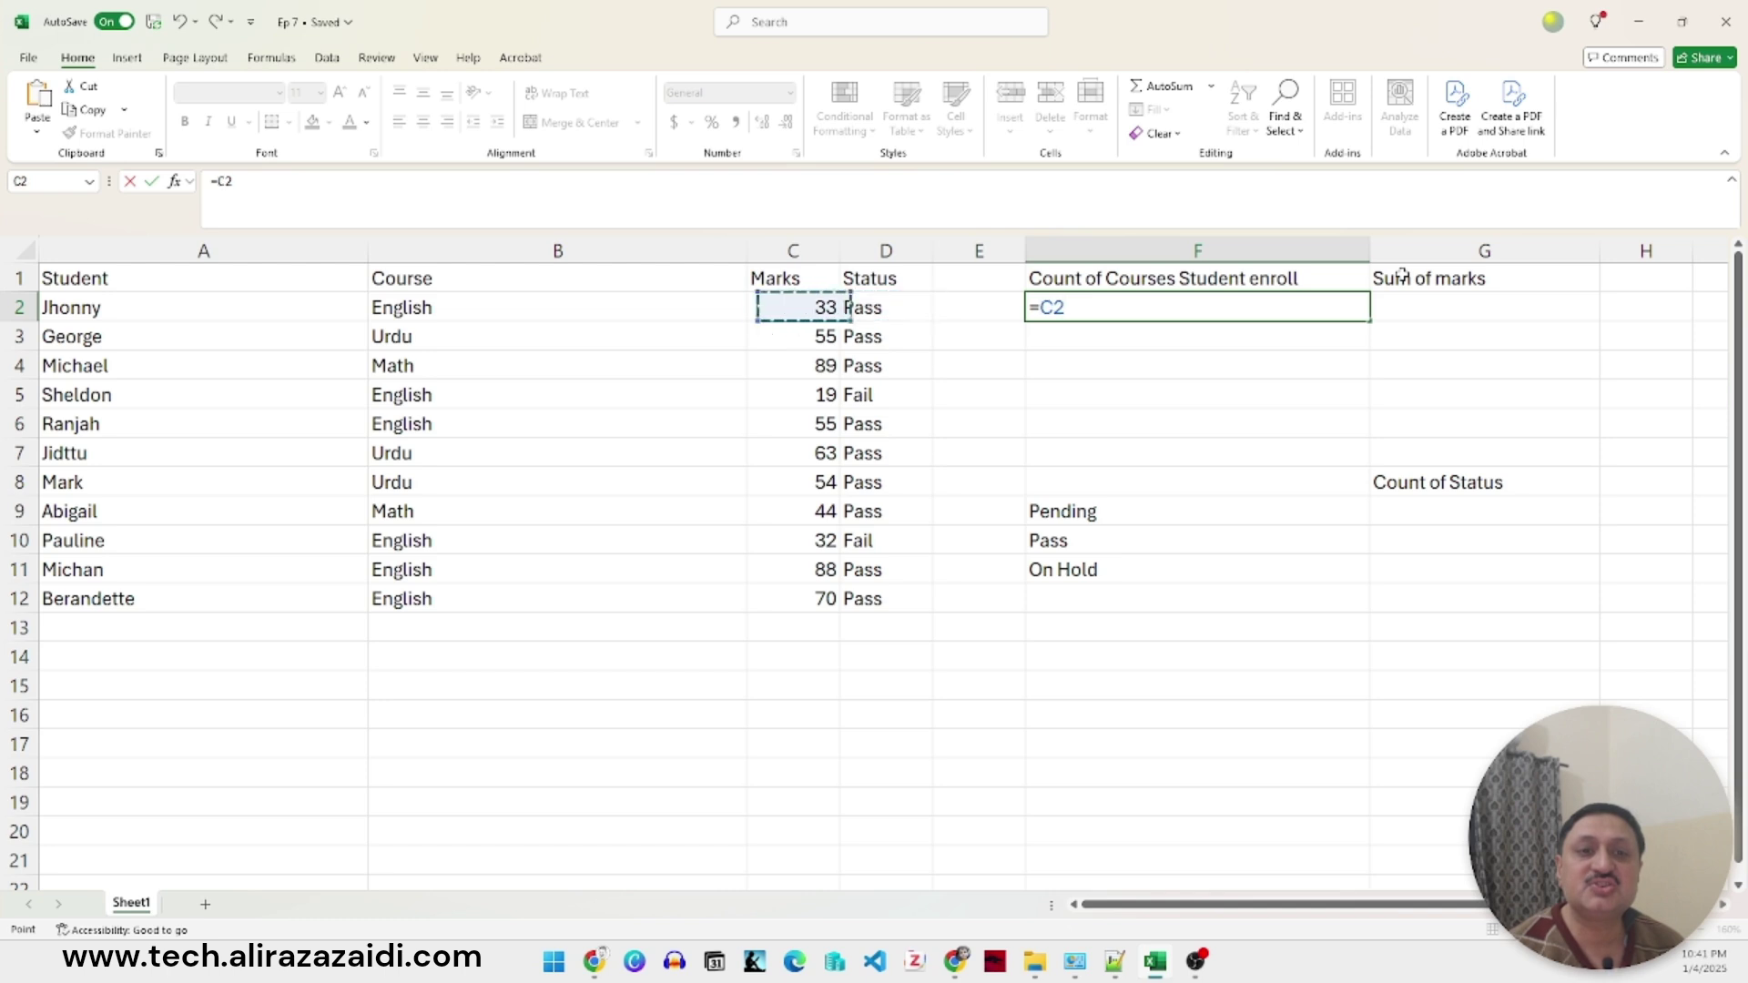
key(Left)
key(Left)
key(Right)
key(Down)
key(Down)
key(Down)
key(Down)
key(Down)
key(Down)
key(Down)
key(Down)
key(Down)
key(Down)
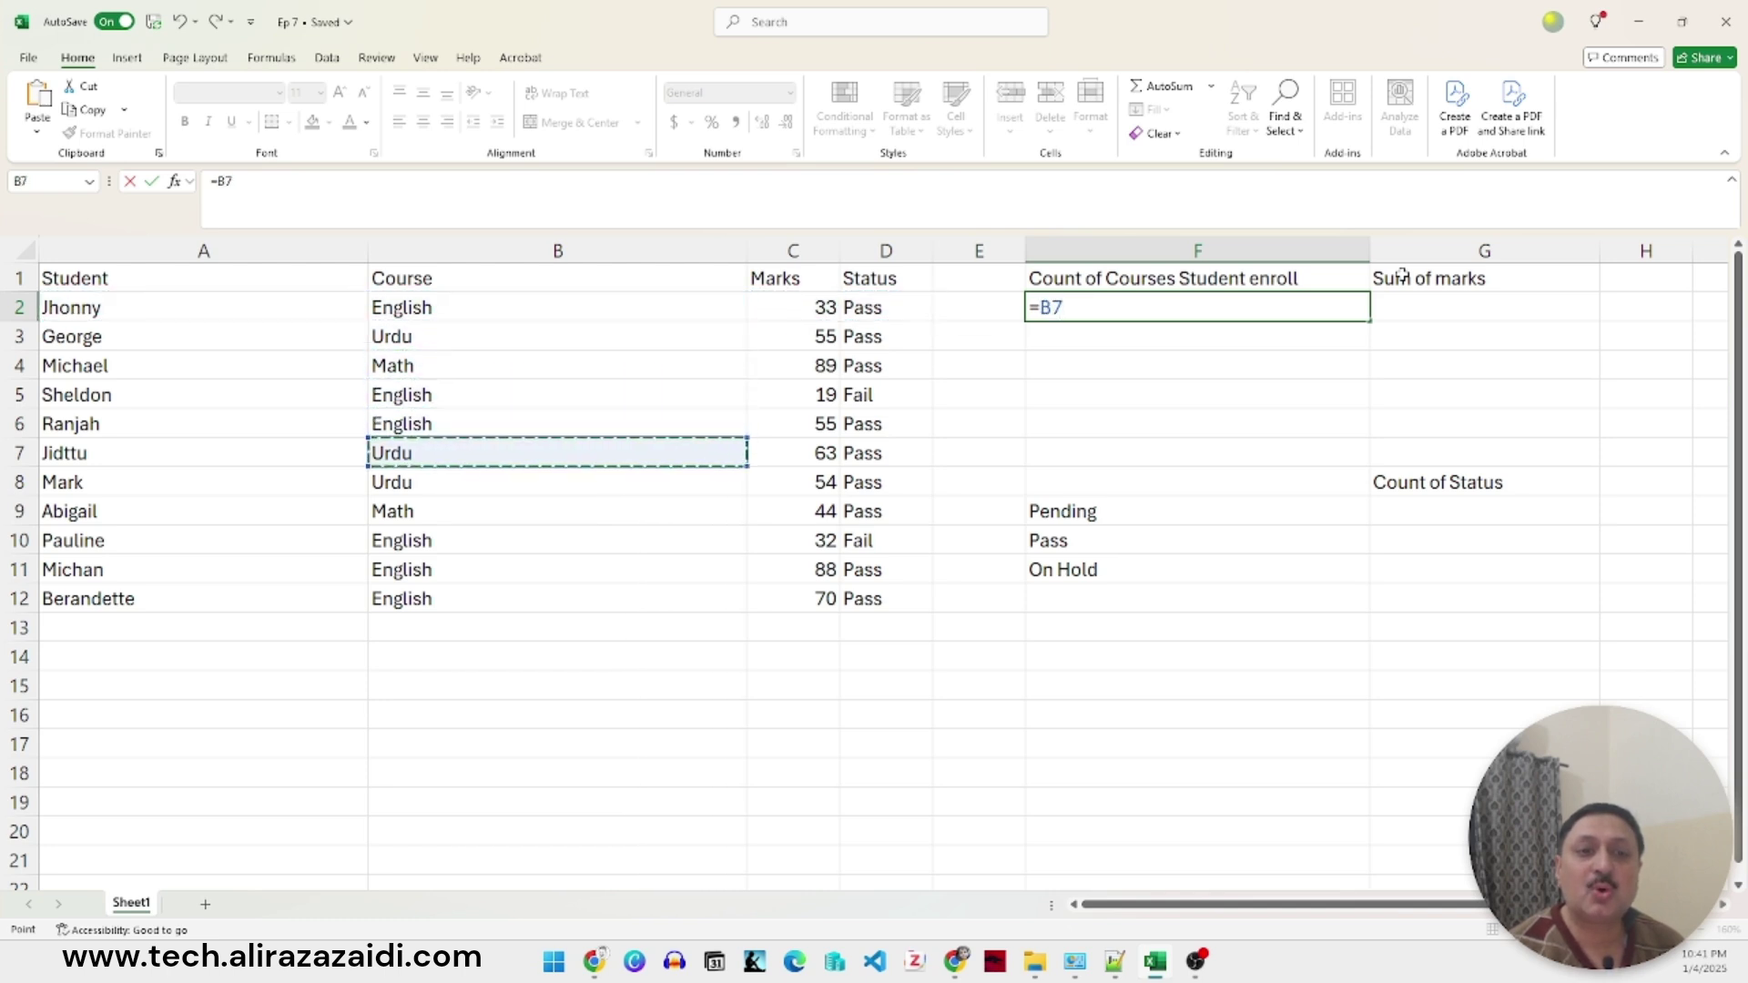
key(Up)
key(Up)
key(Up)
key(Up)
key(Up)
key(Up)
key(Up)
key(Up)
key(Up)
key(Up)
key(Up)
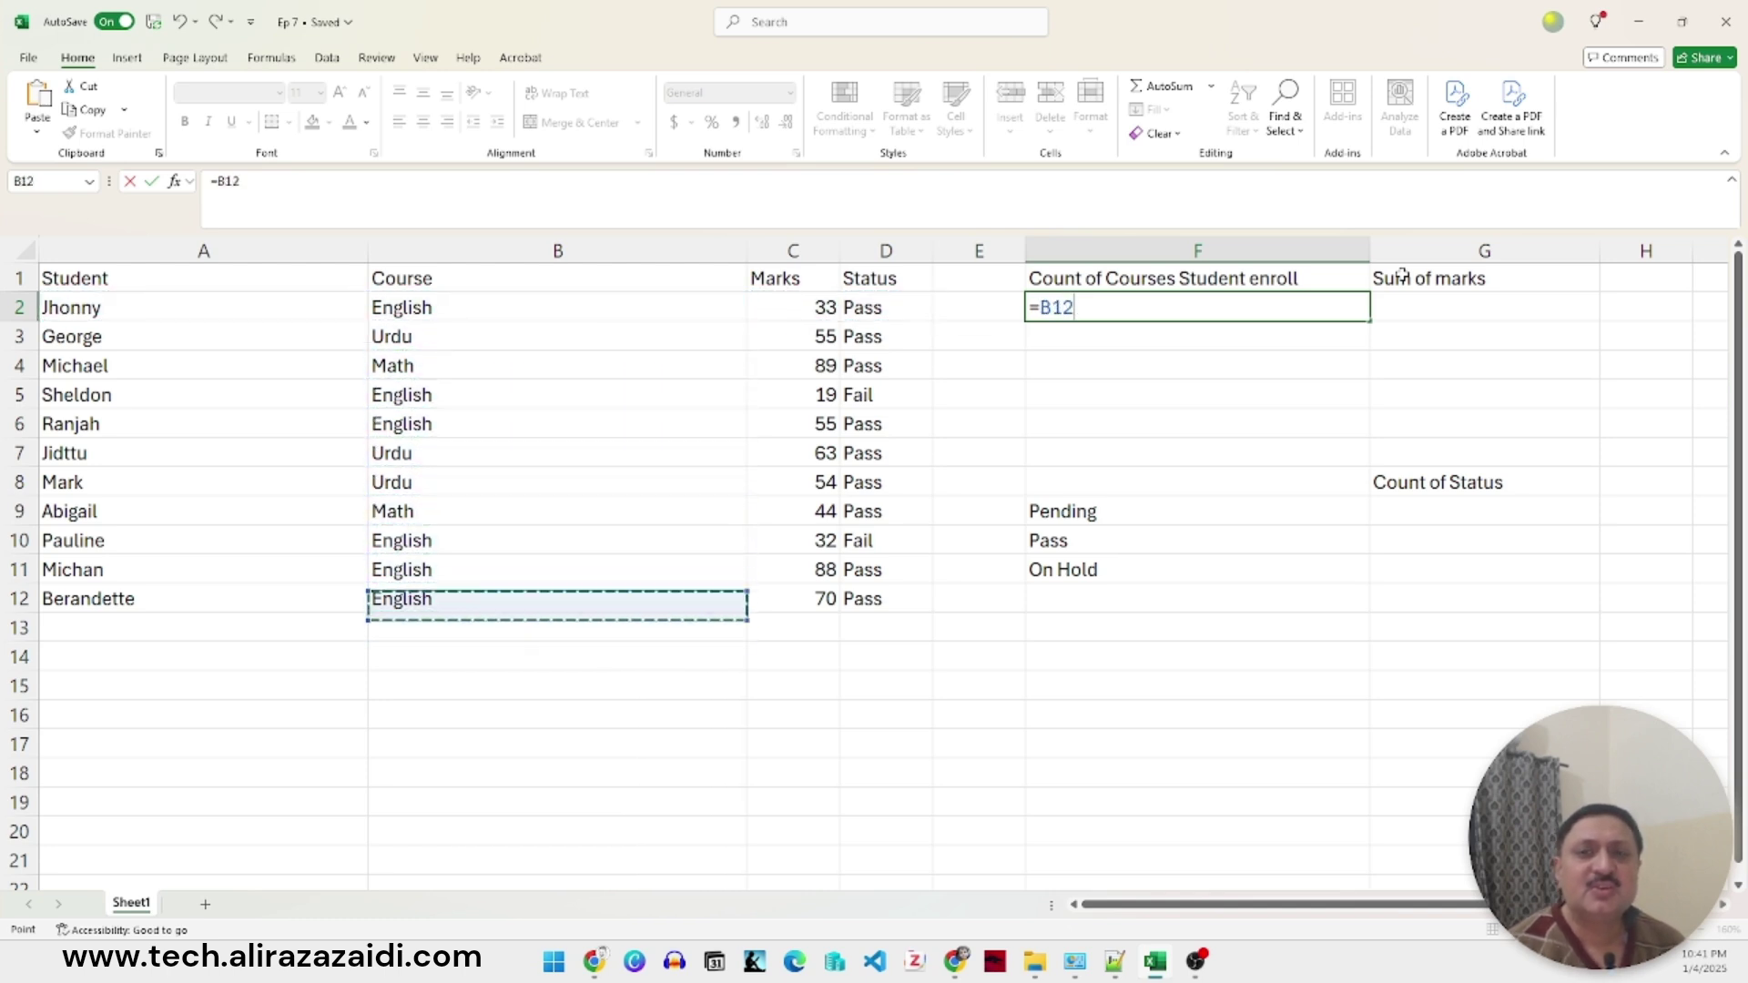
key(Right)
key(Right)
key(Right)
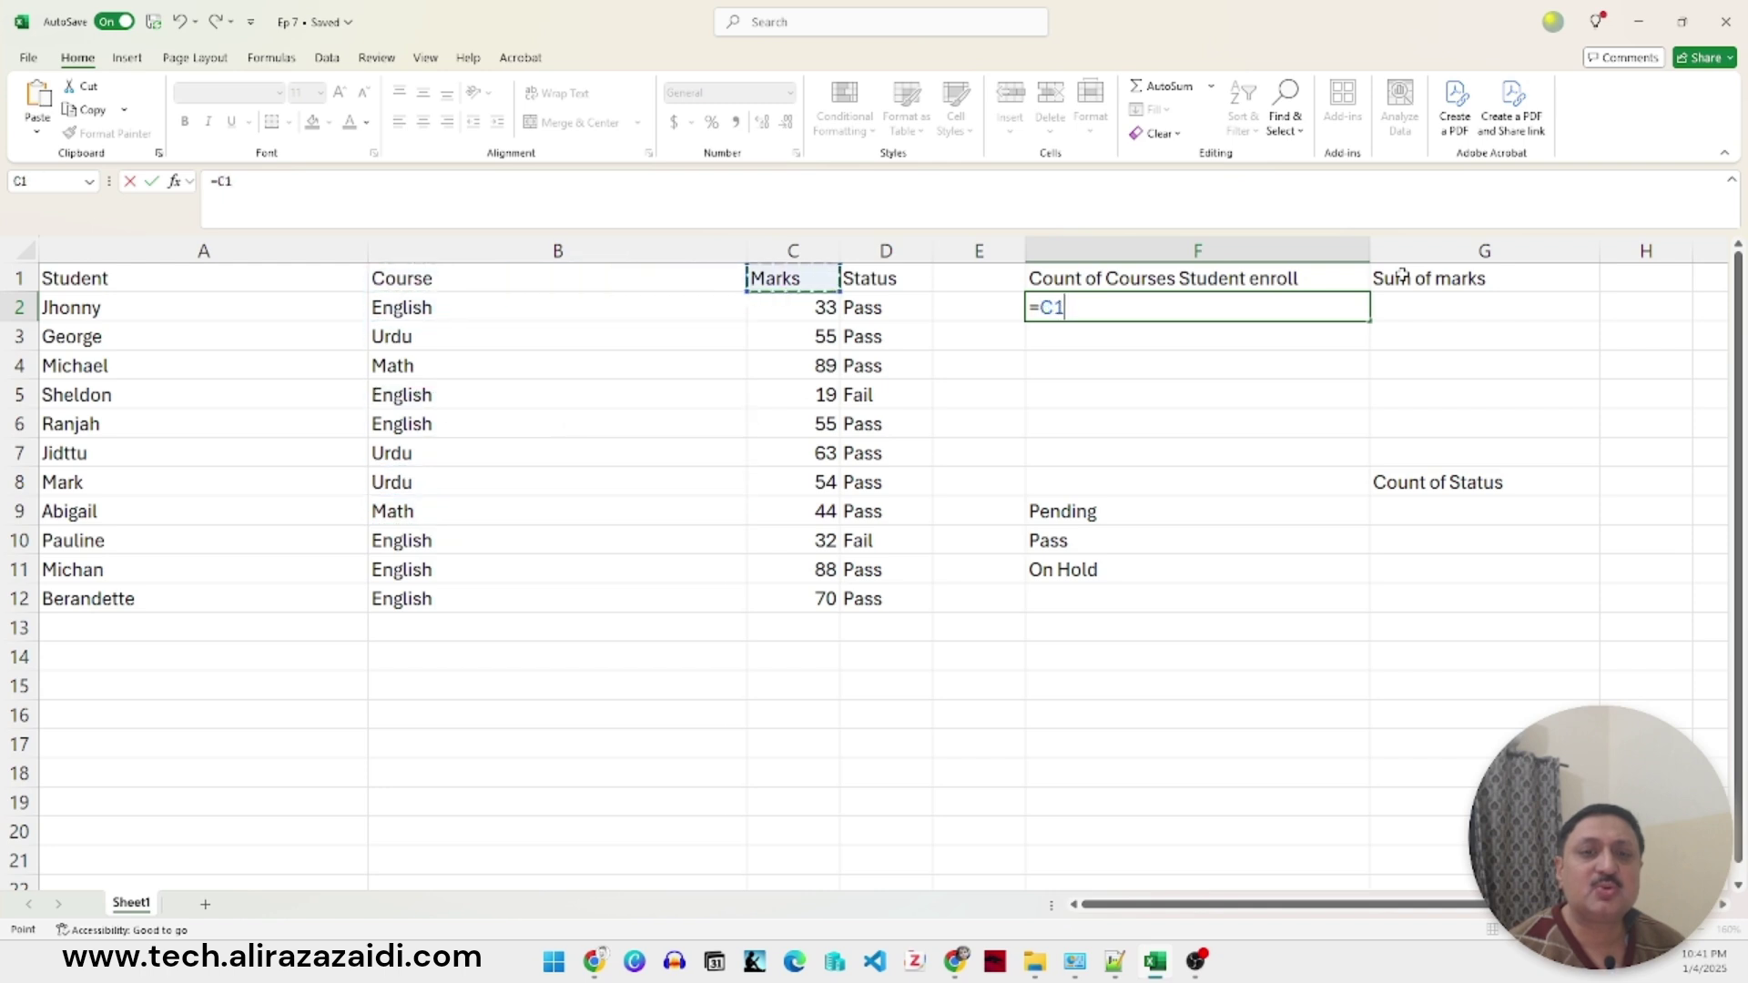
key(Down)
key(Right)
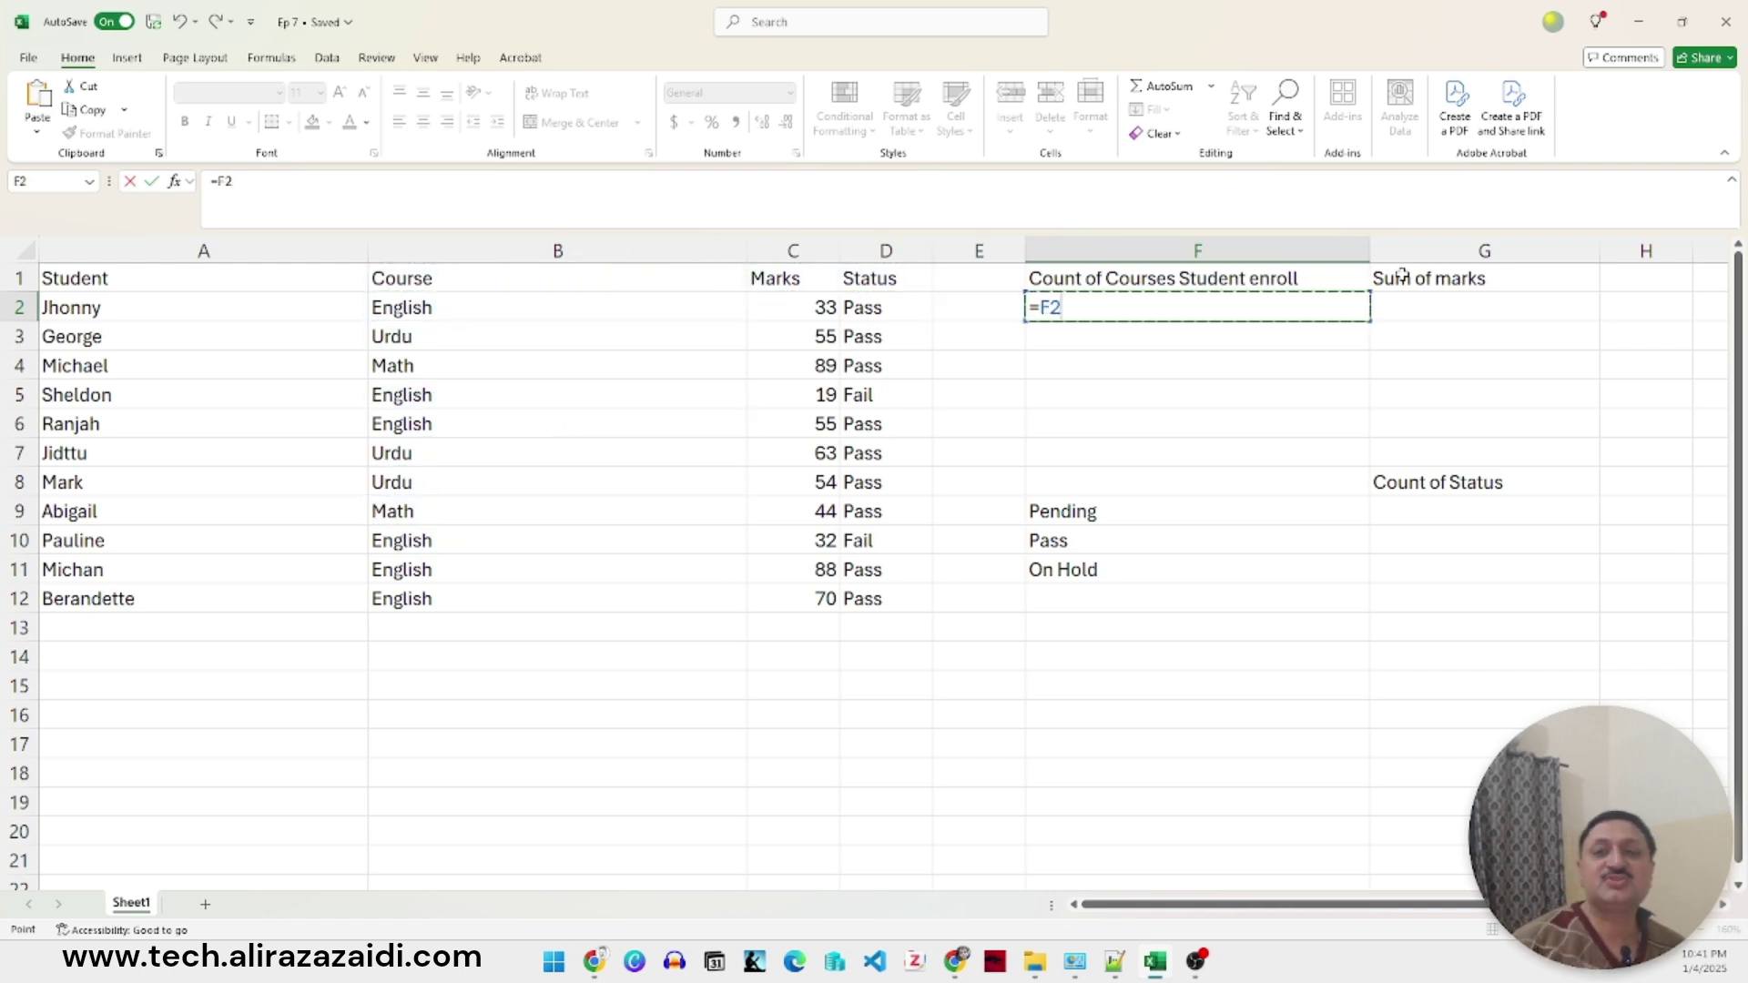
key(BackSpace)
key(BackSpace)
key(BackSpace)
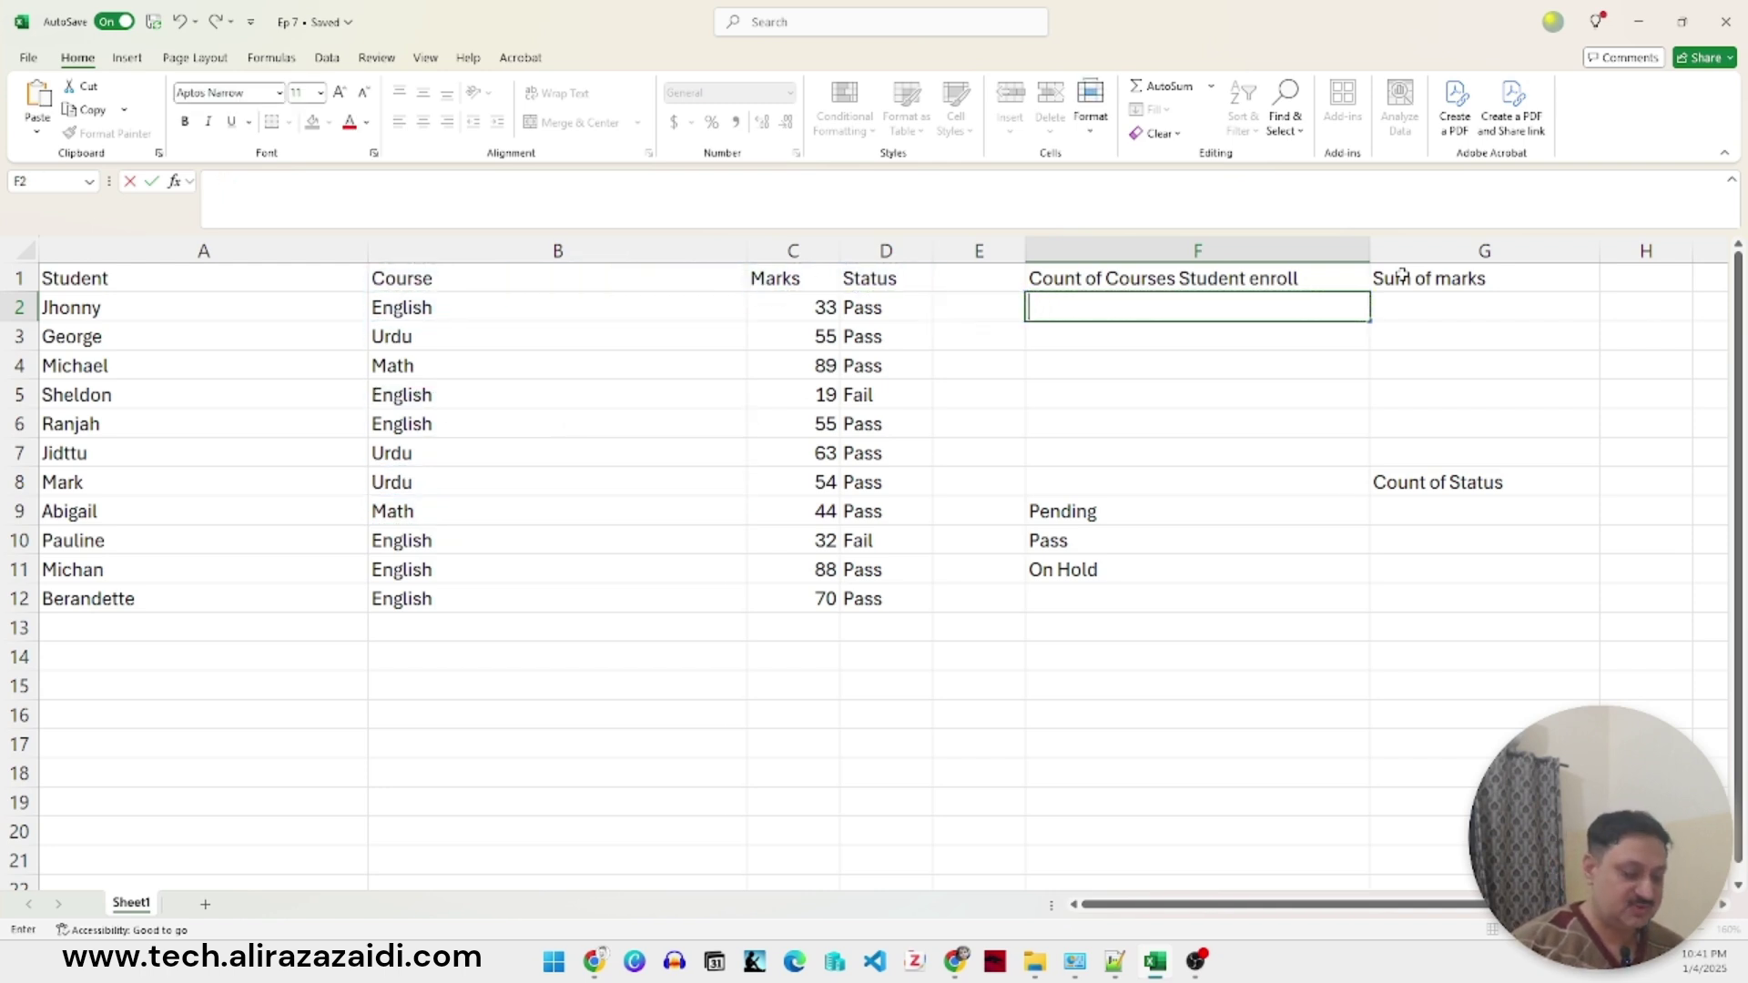
Begin a COUNTIF formula in F2 with the entire Course column, B:B, as its range.
text(=)
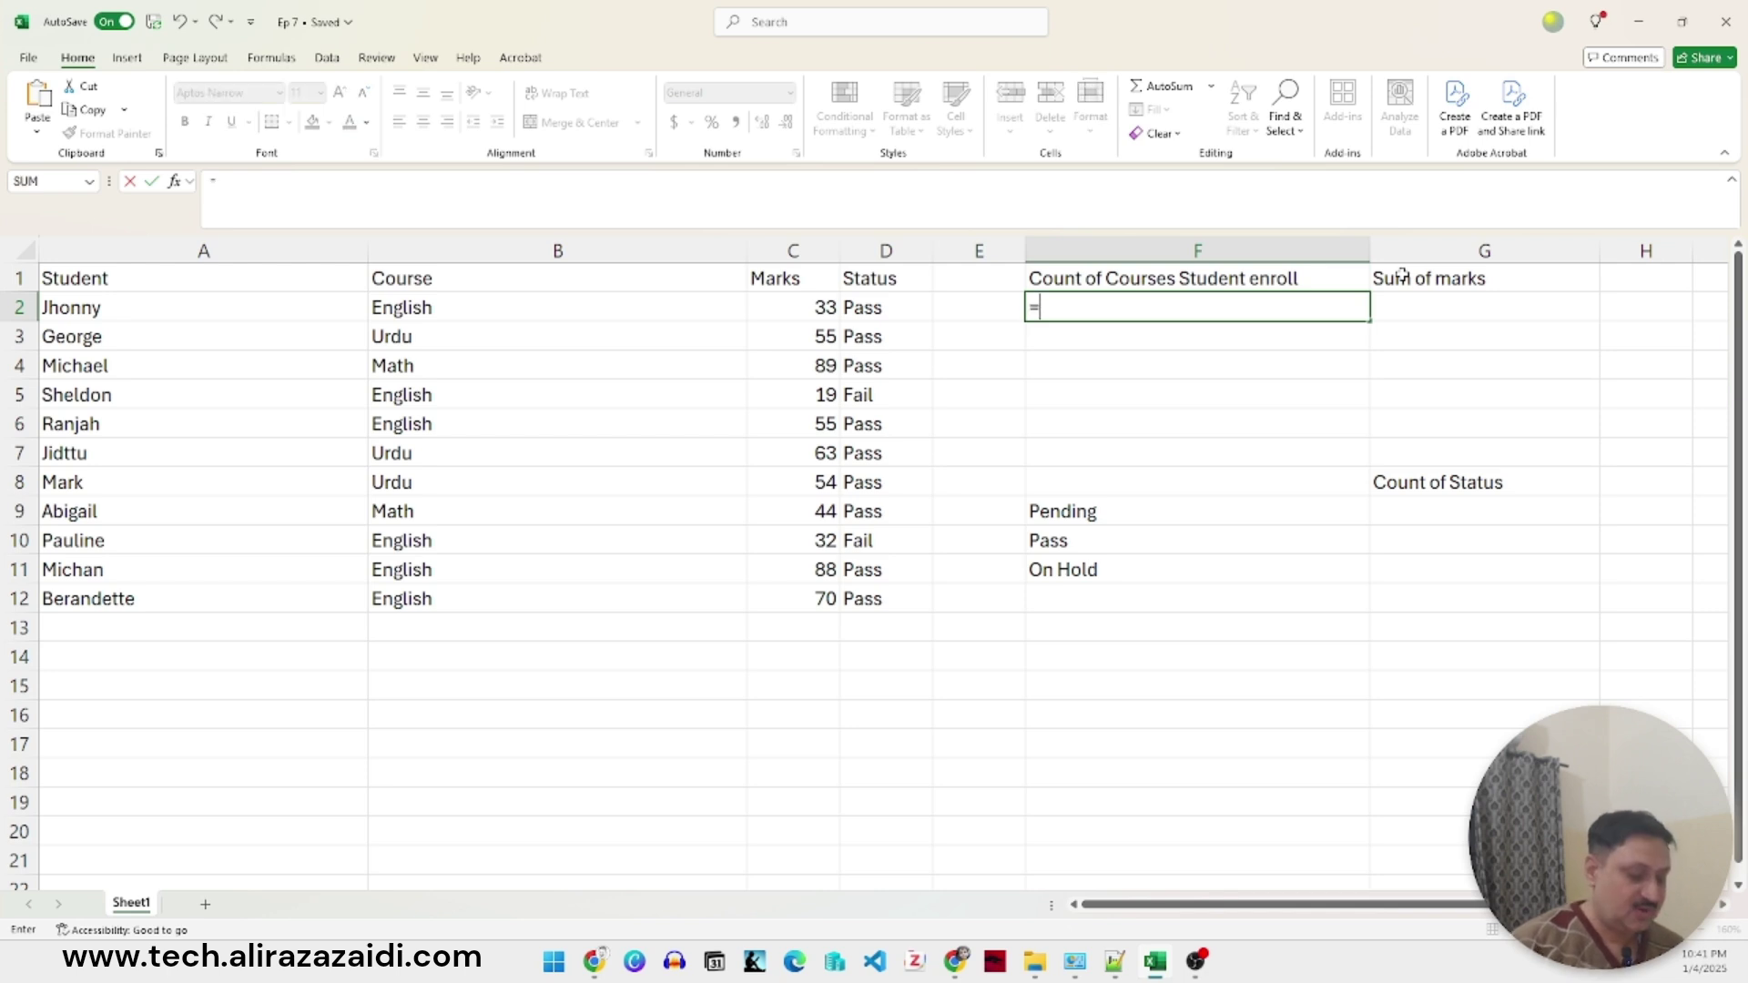
text(count)
key(BackSpace)
key(BackSpace)
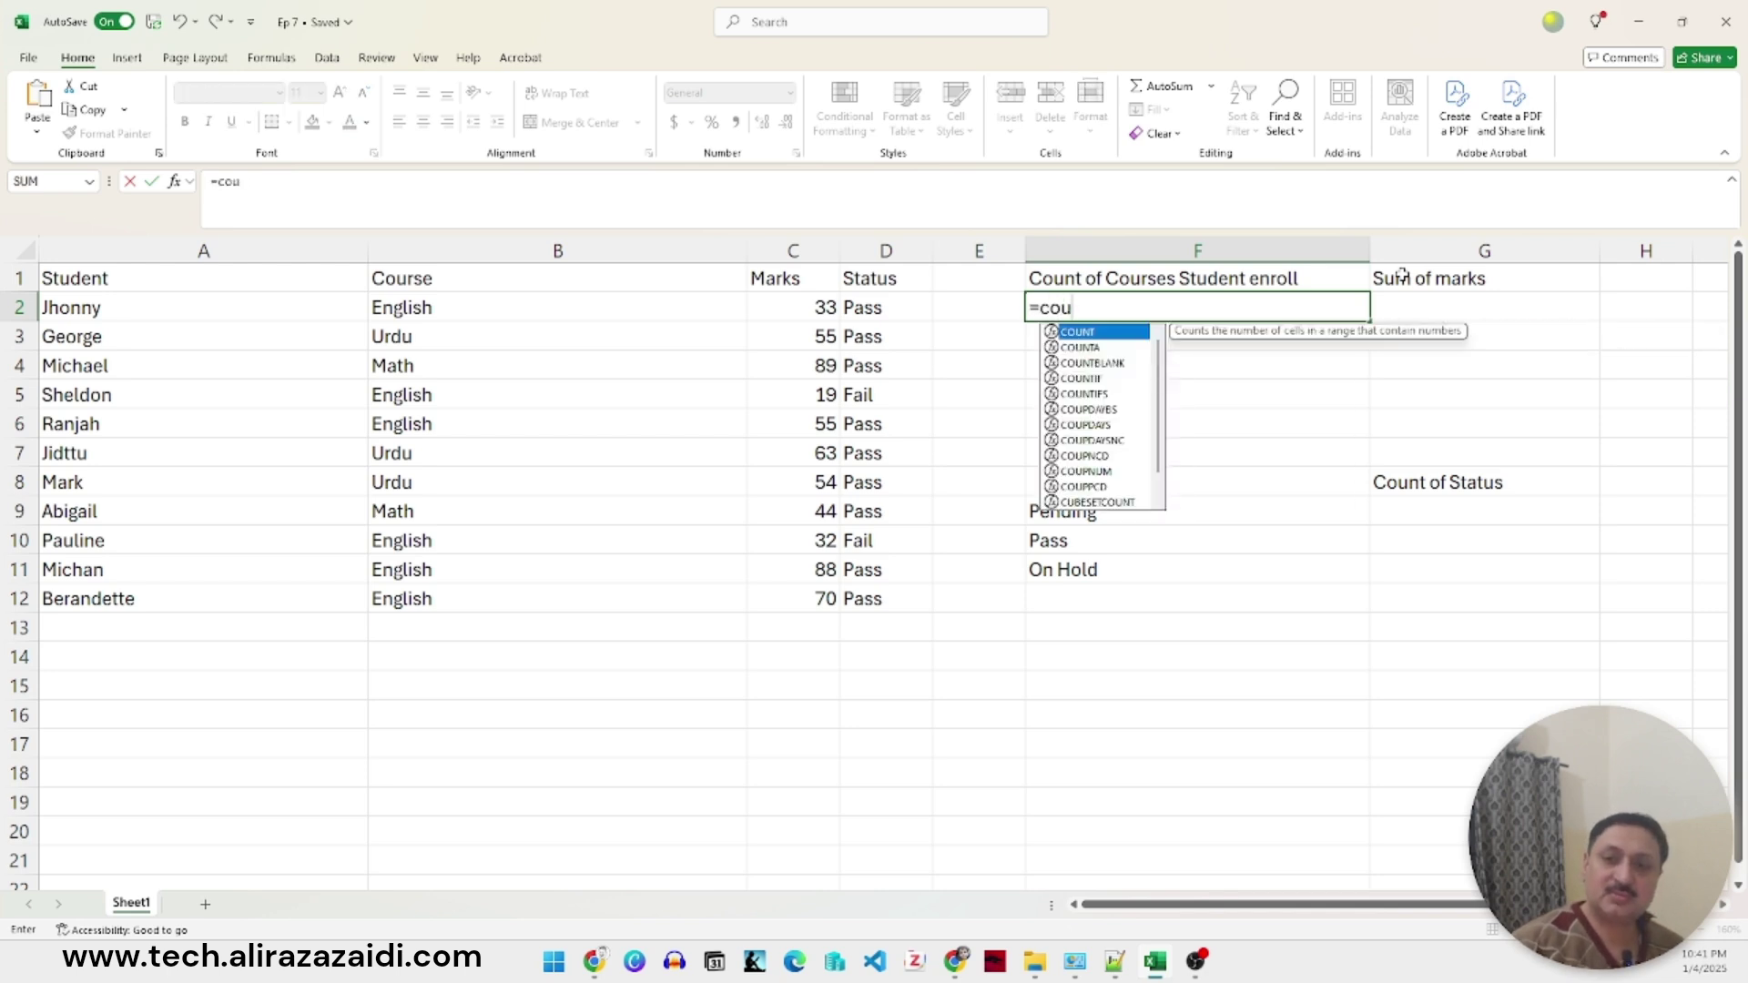
key(BackSpace)
key(BackSpace)
text(oun)
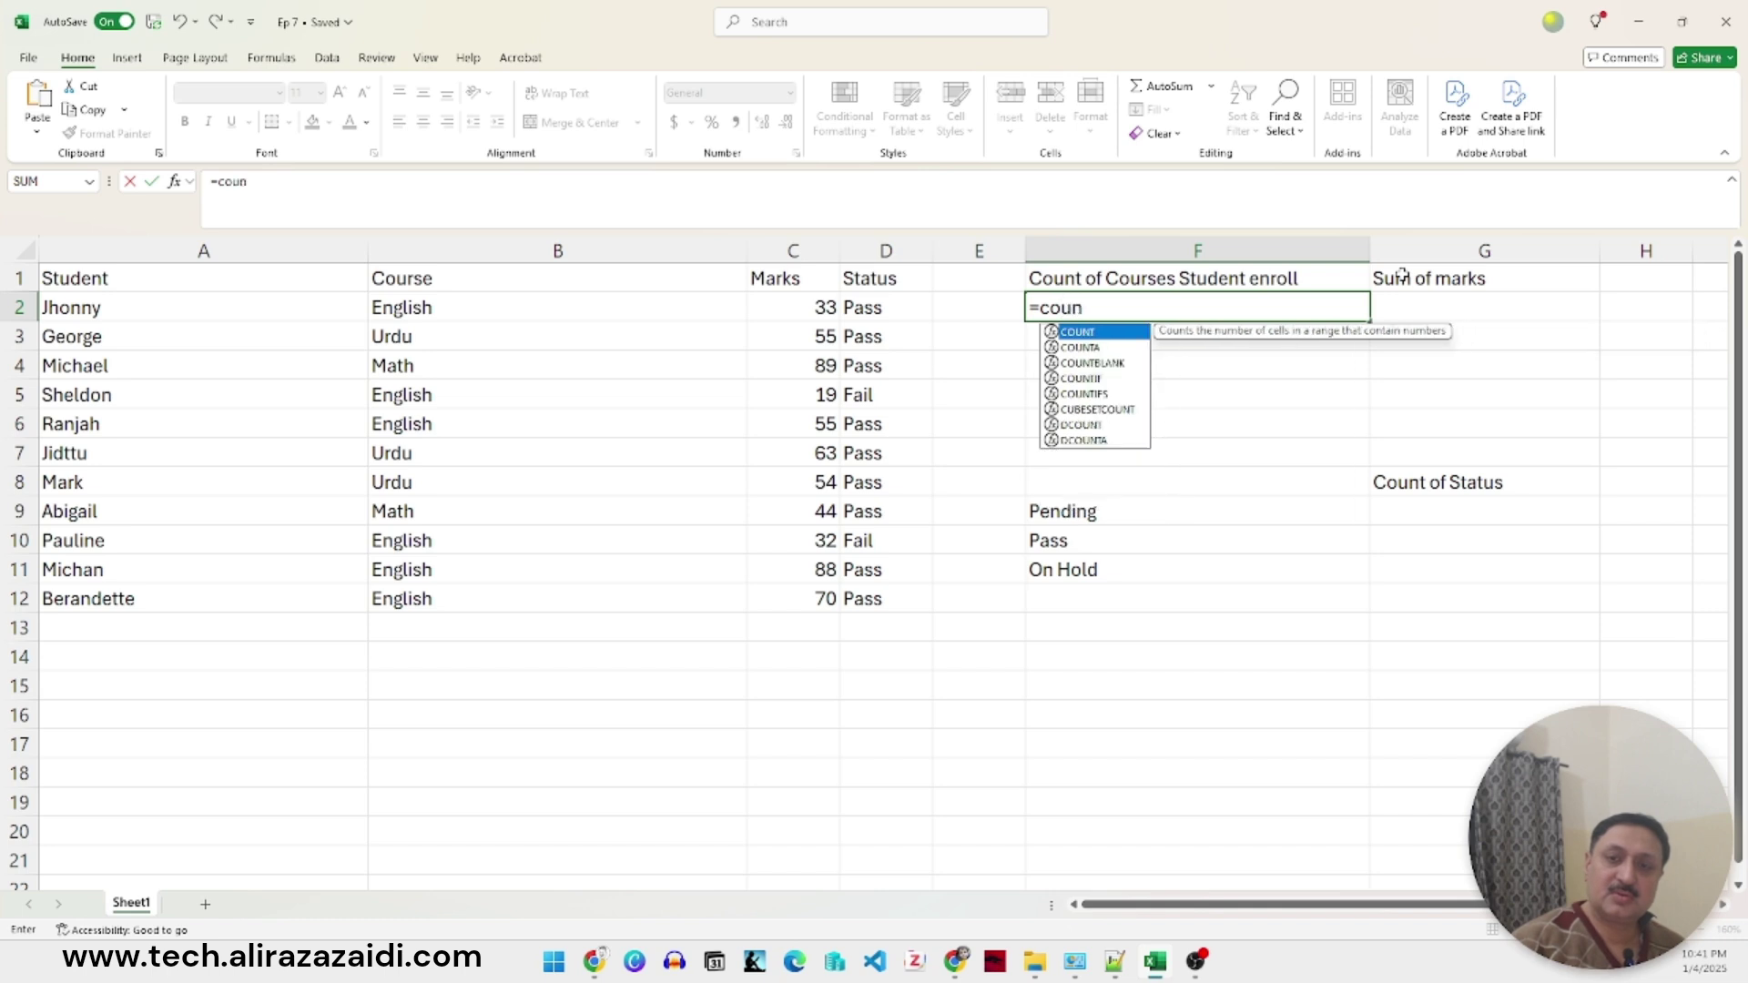
text(tif)
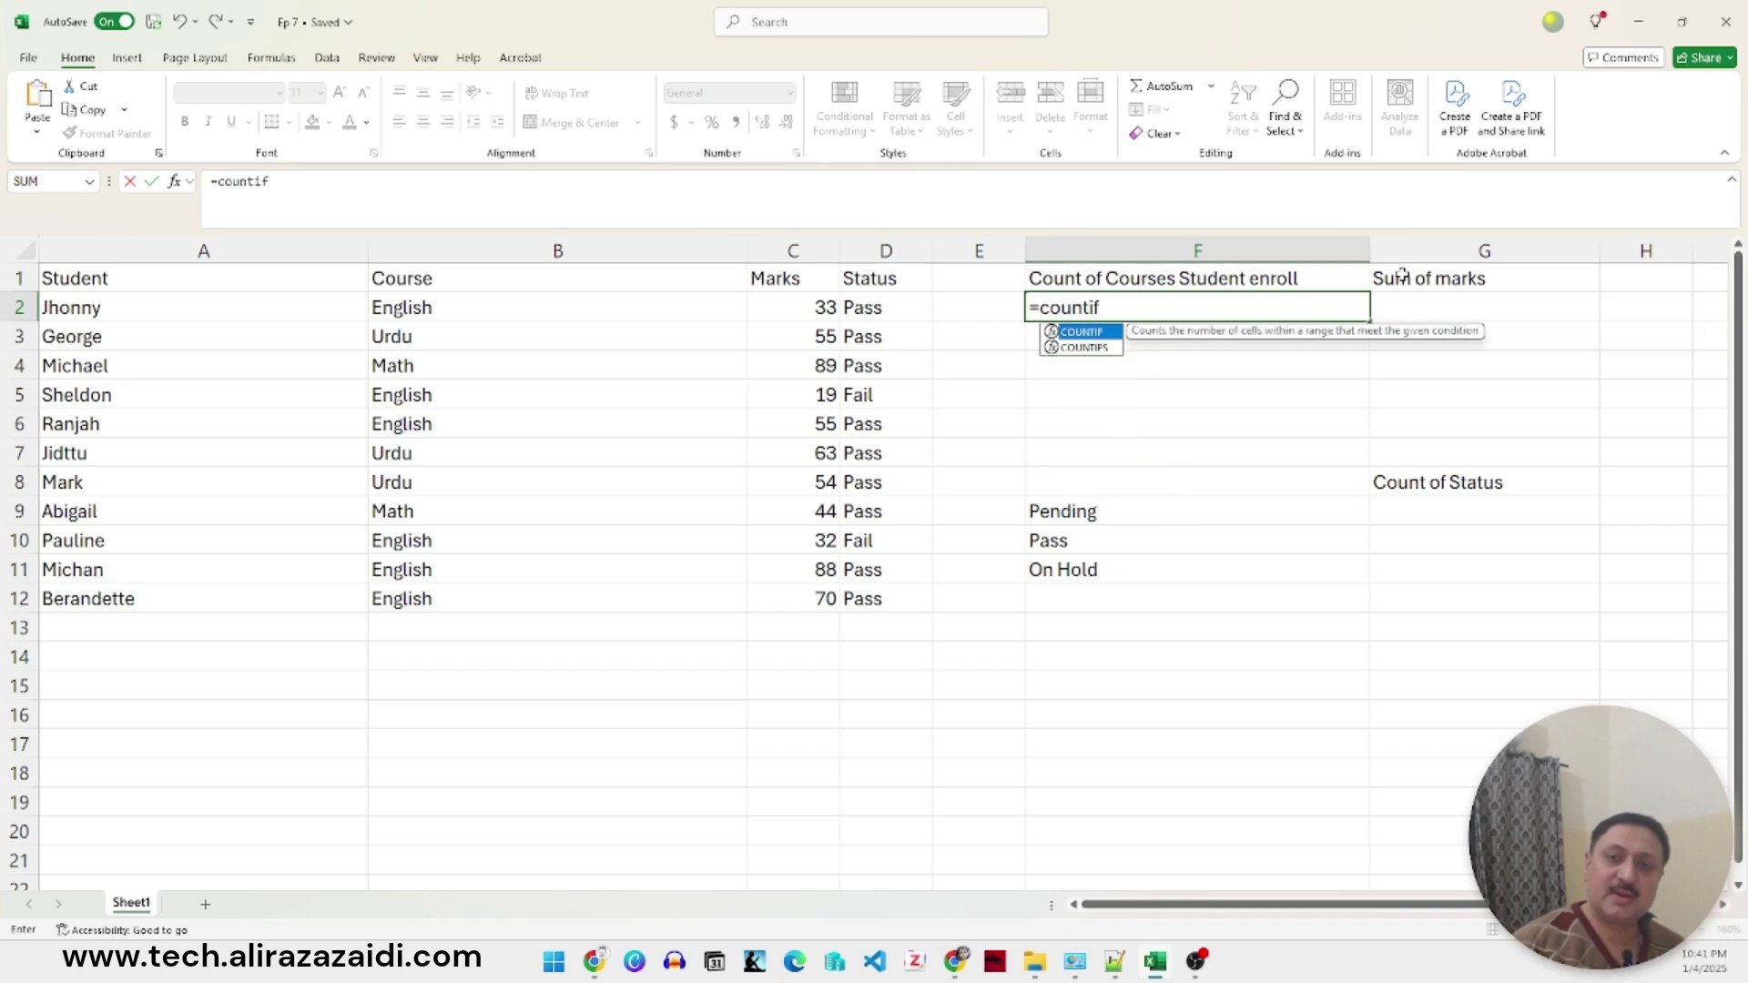
text(()
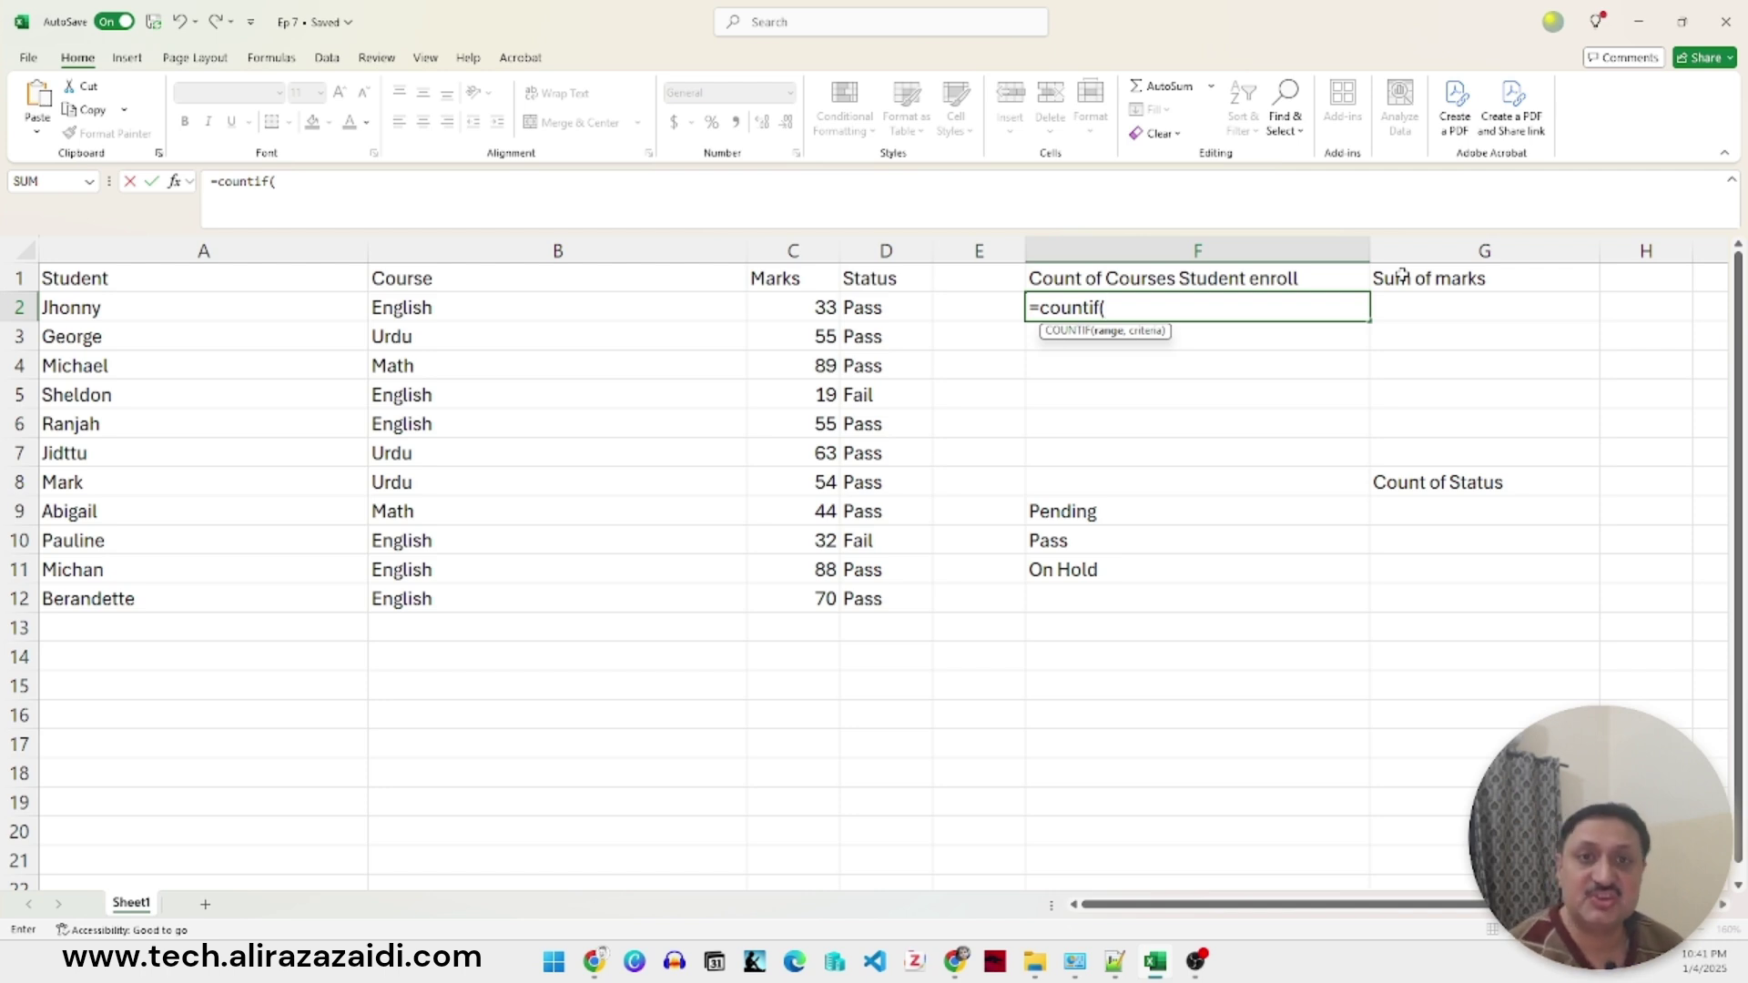
click(429, 310)
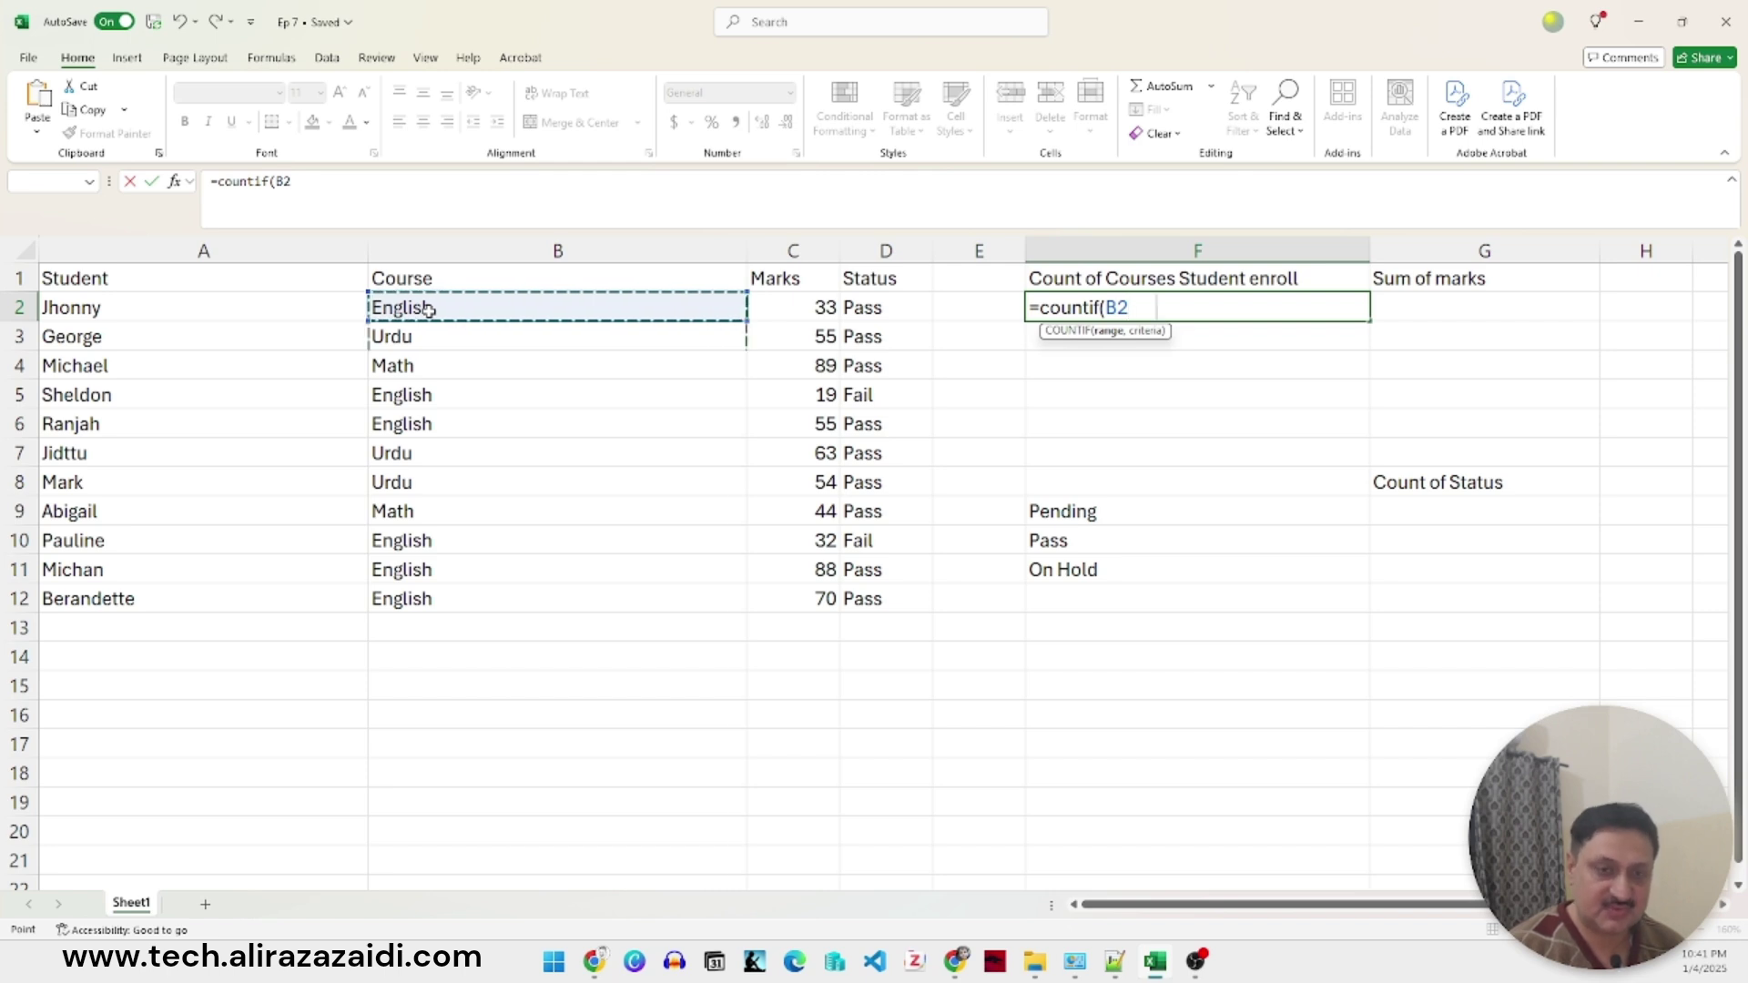
key(shift+Down)
key(shift+Down)
key(shift+Down)
key(shift+Down)
key(shift+Down)
key(shift+Down)
key(shift+Down)
key(shift+Down)
key(shift+Down)
key(shift+Down)
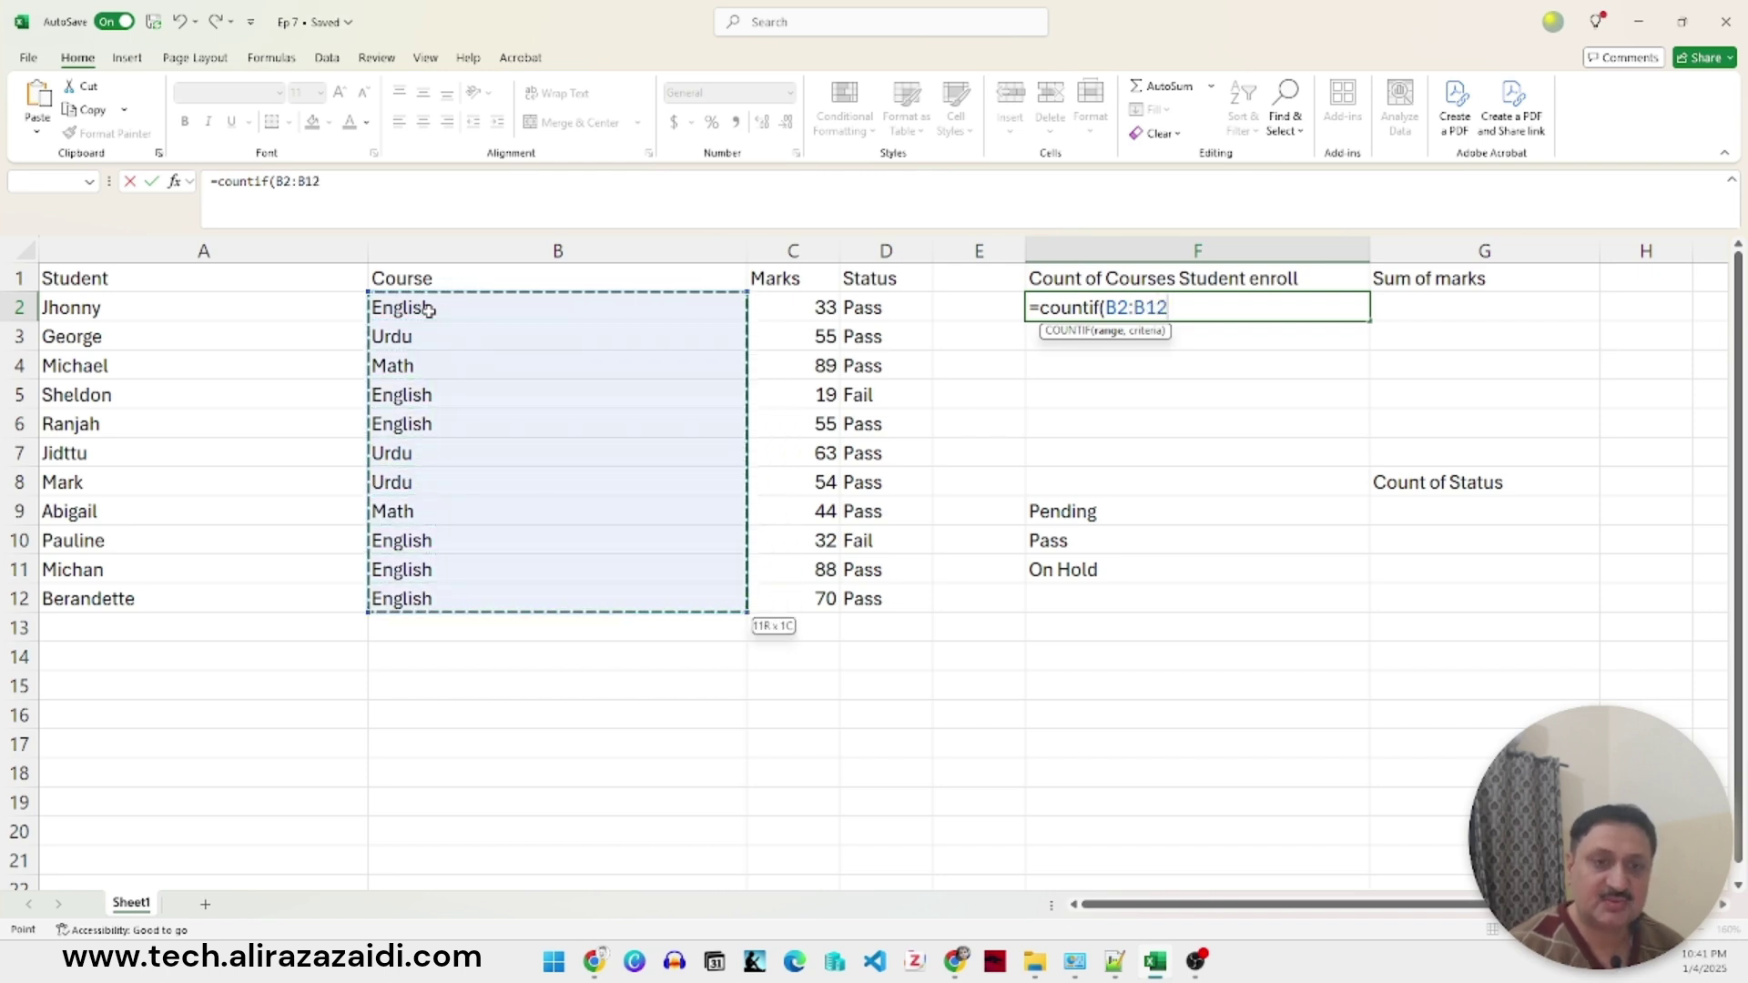
click(465, 251)
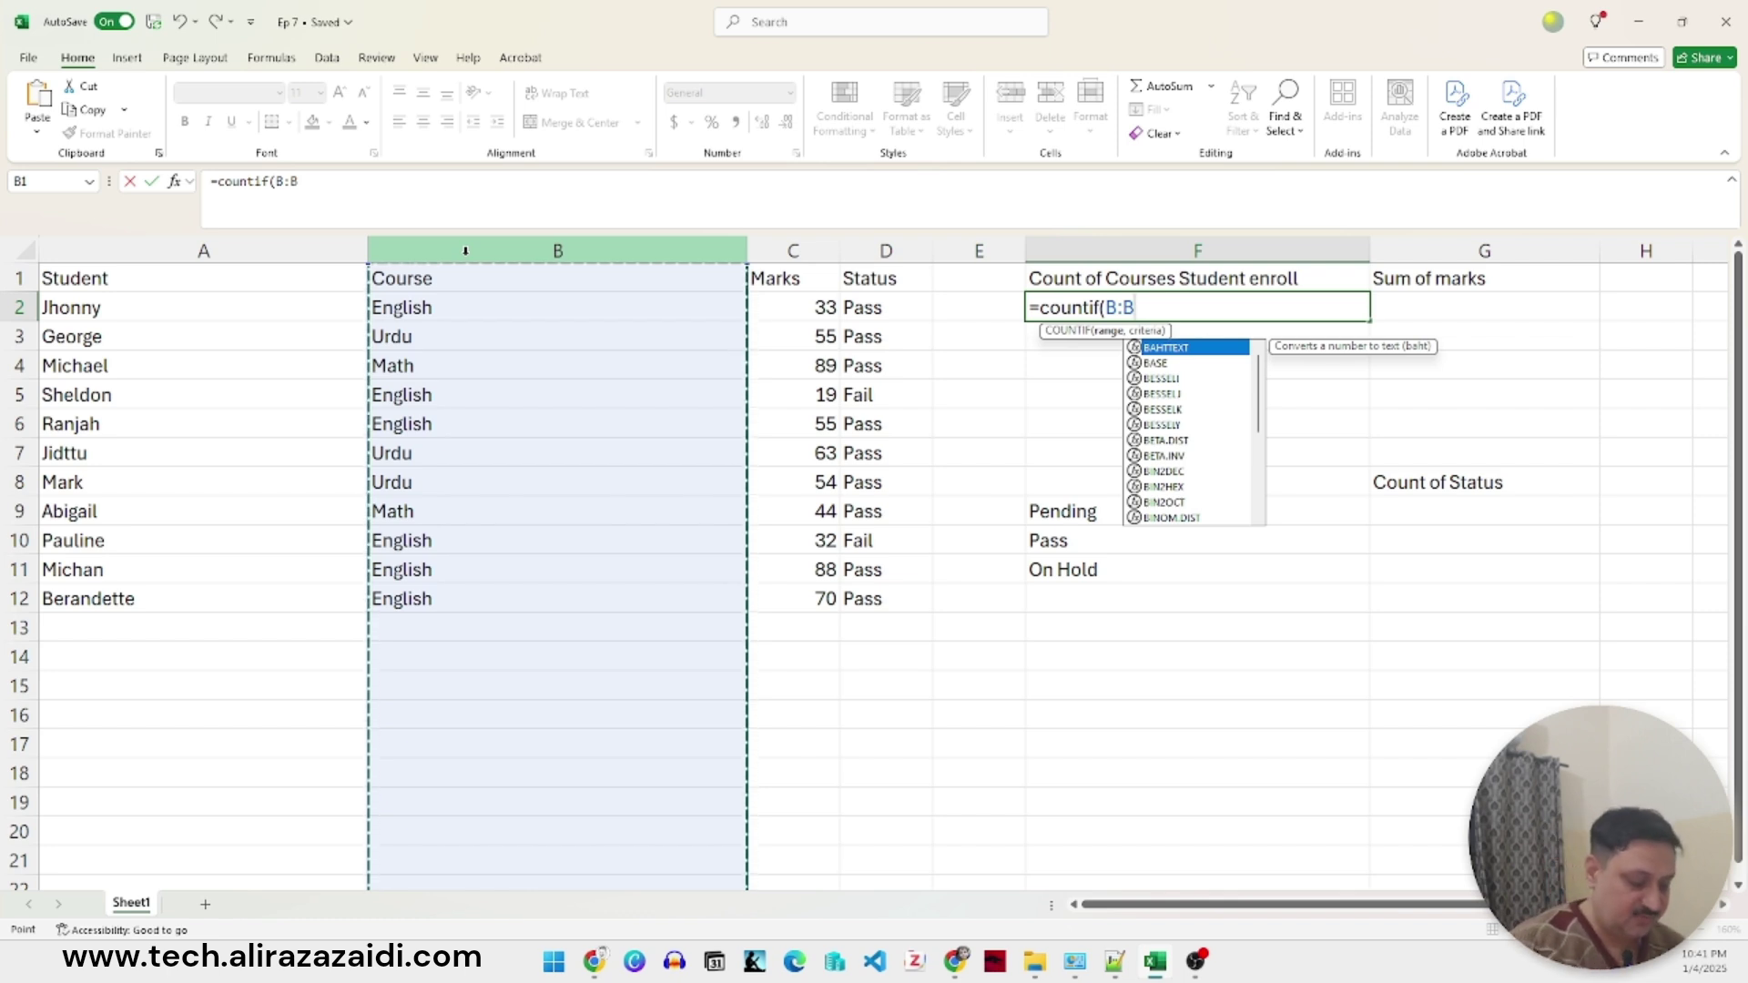
Complete the COUNTIF formula in F2 with cell B2 as the criterion and enter it.
text(,)
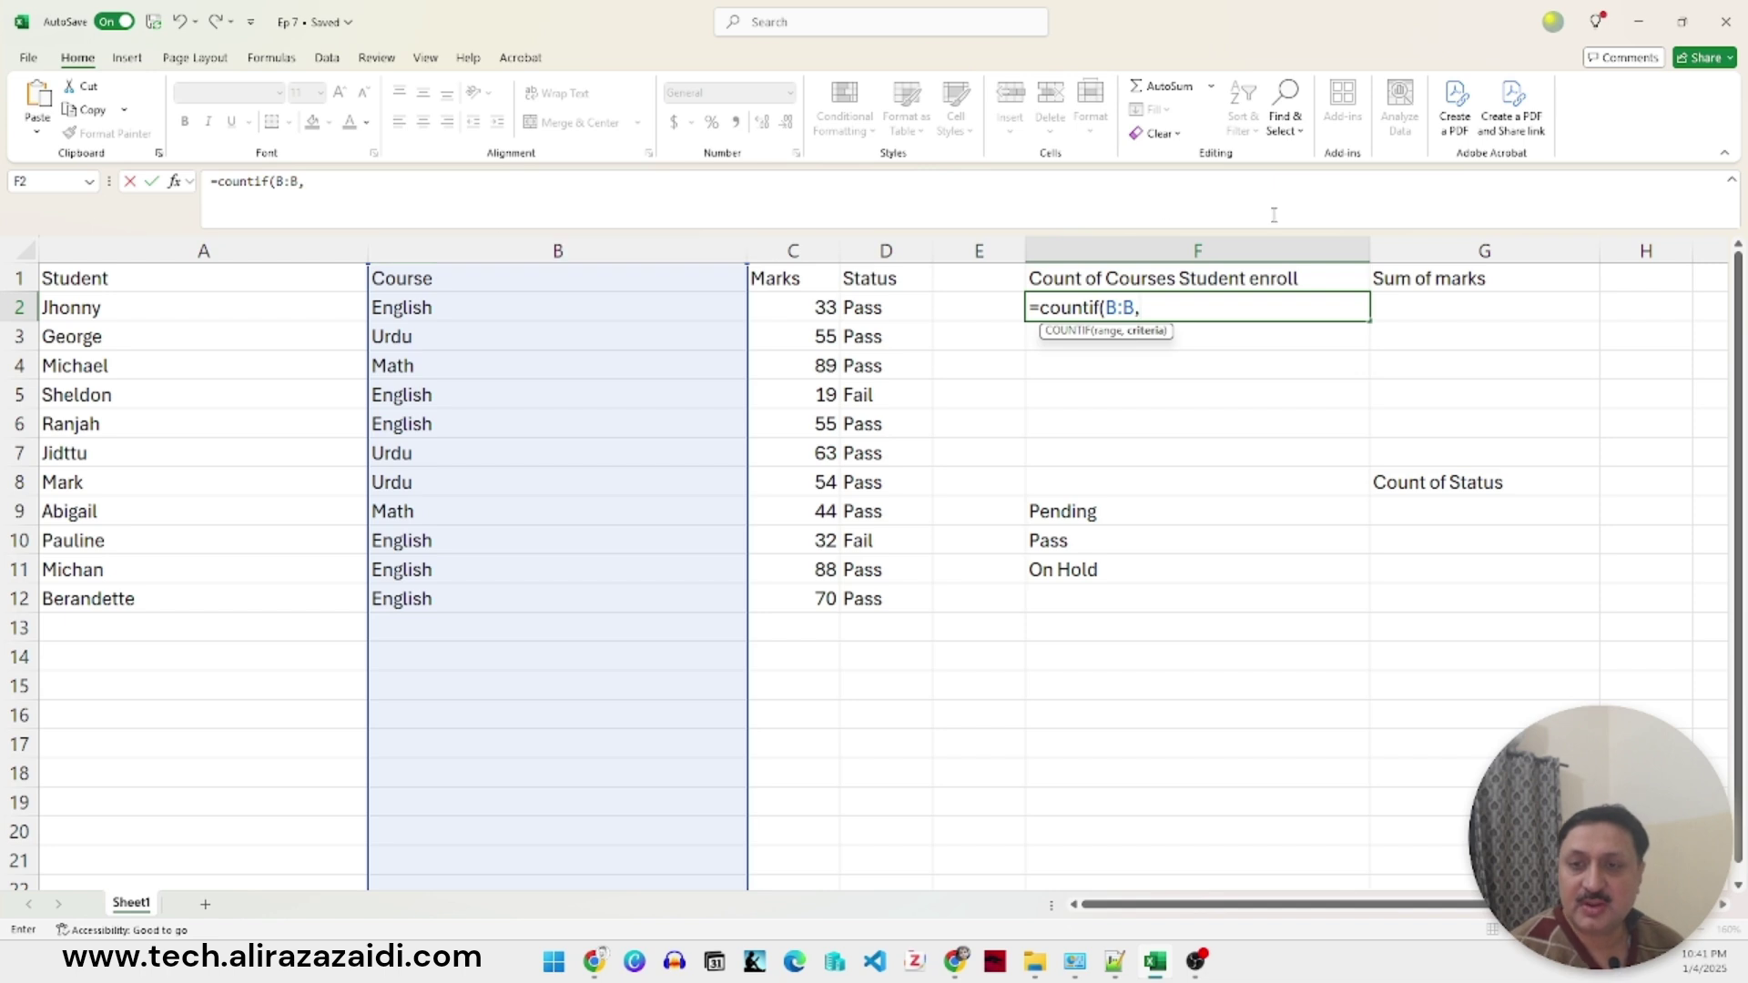
key(F2)
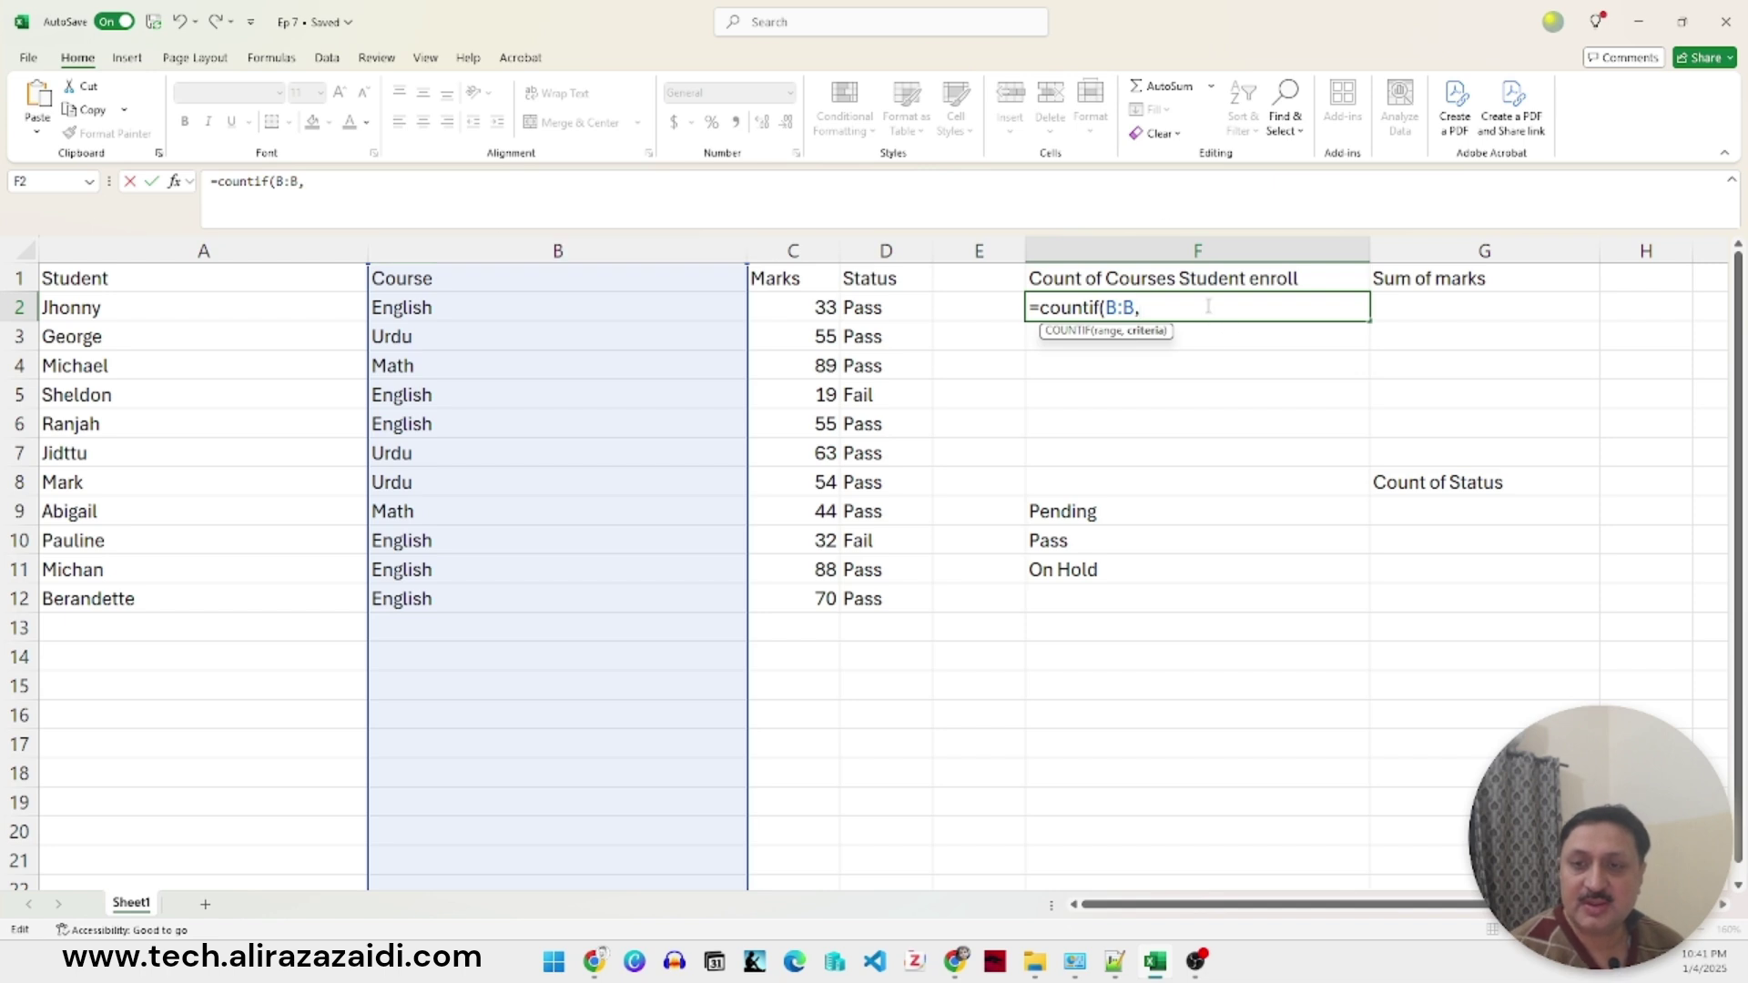
click(411, 314)
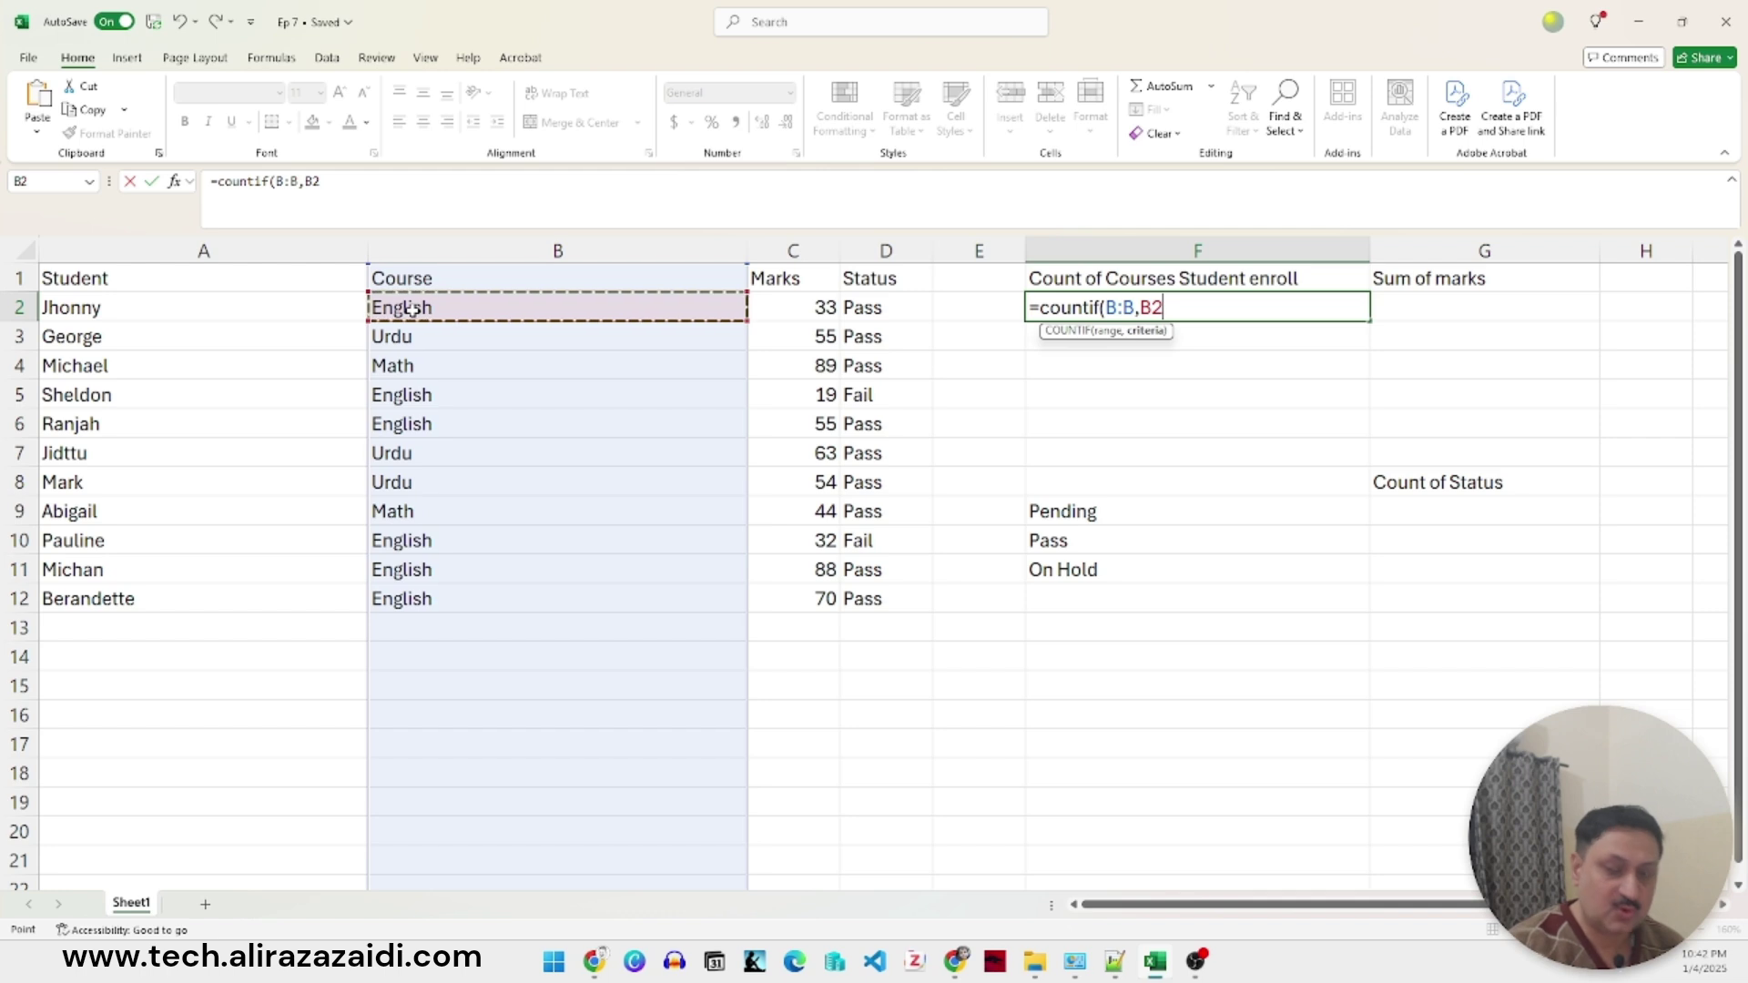
text())
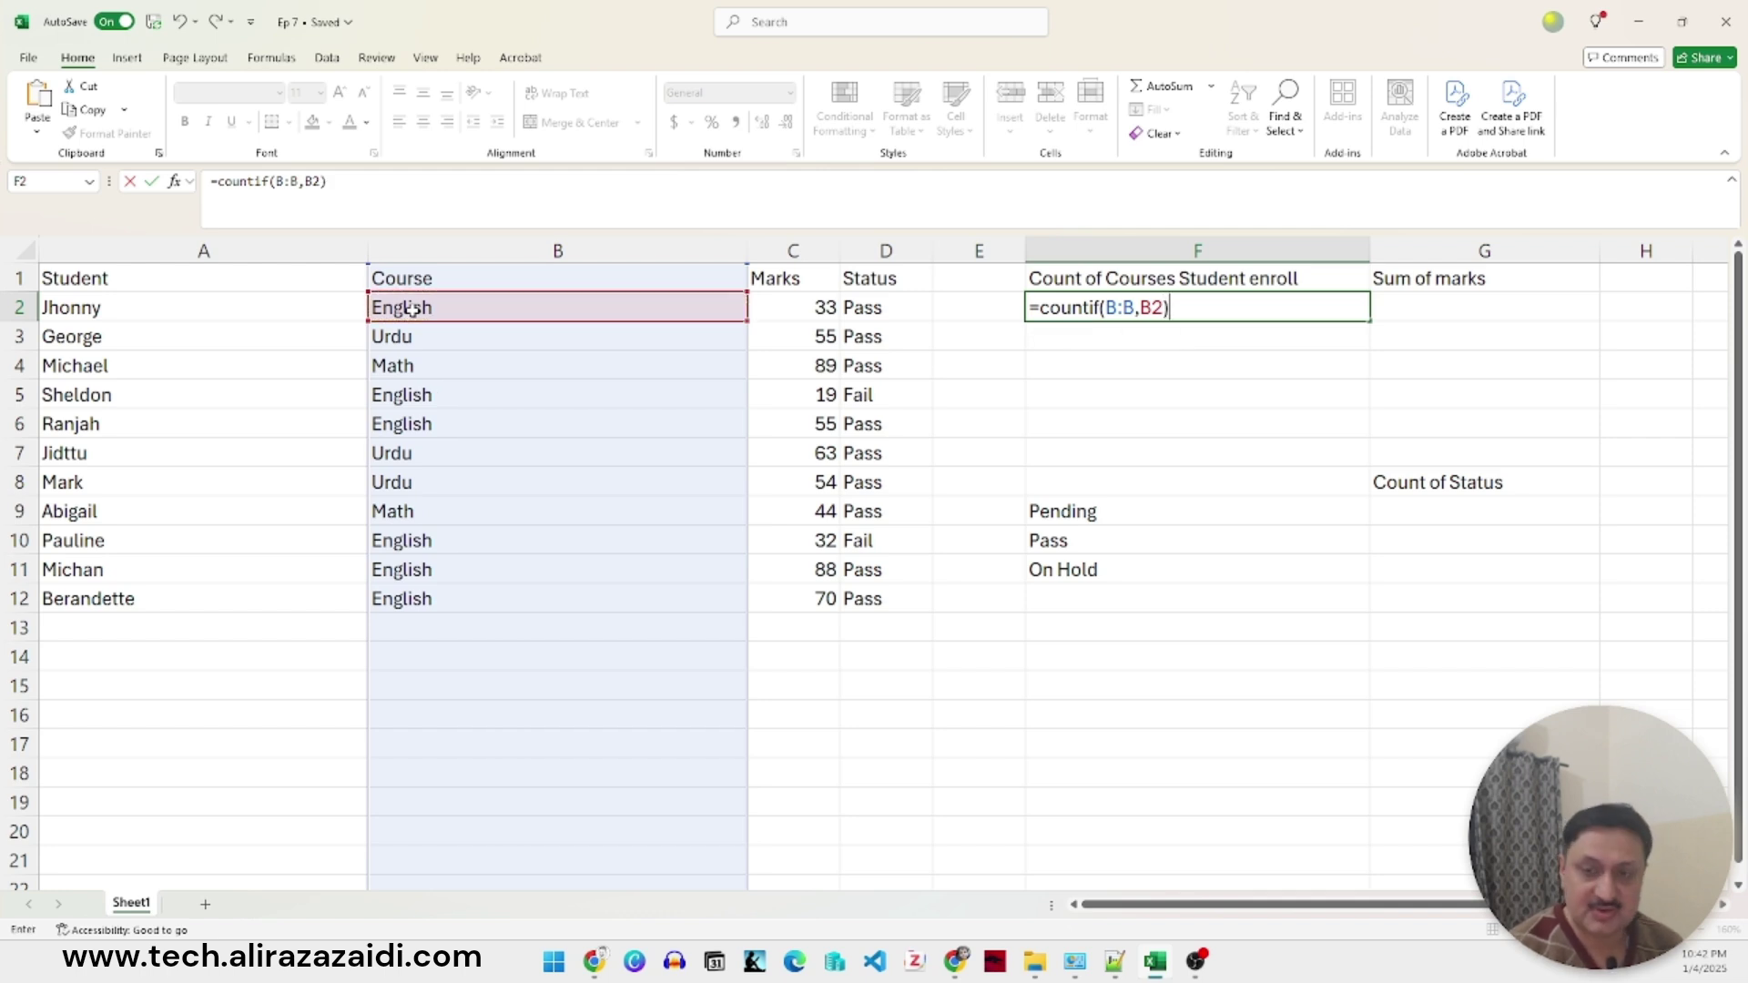
key(Return)
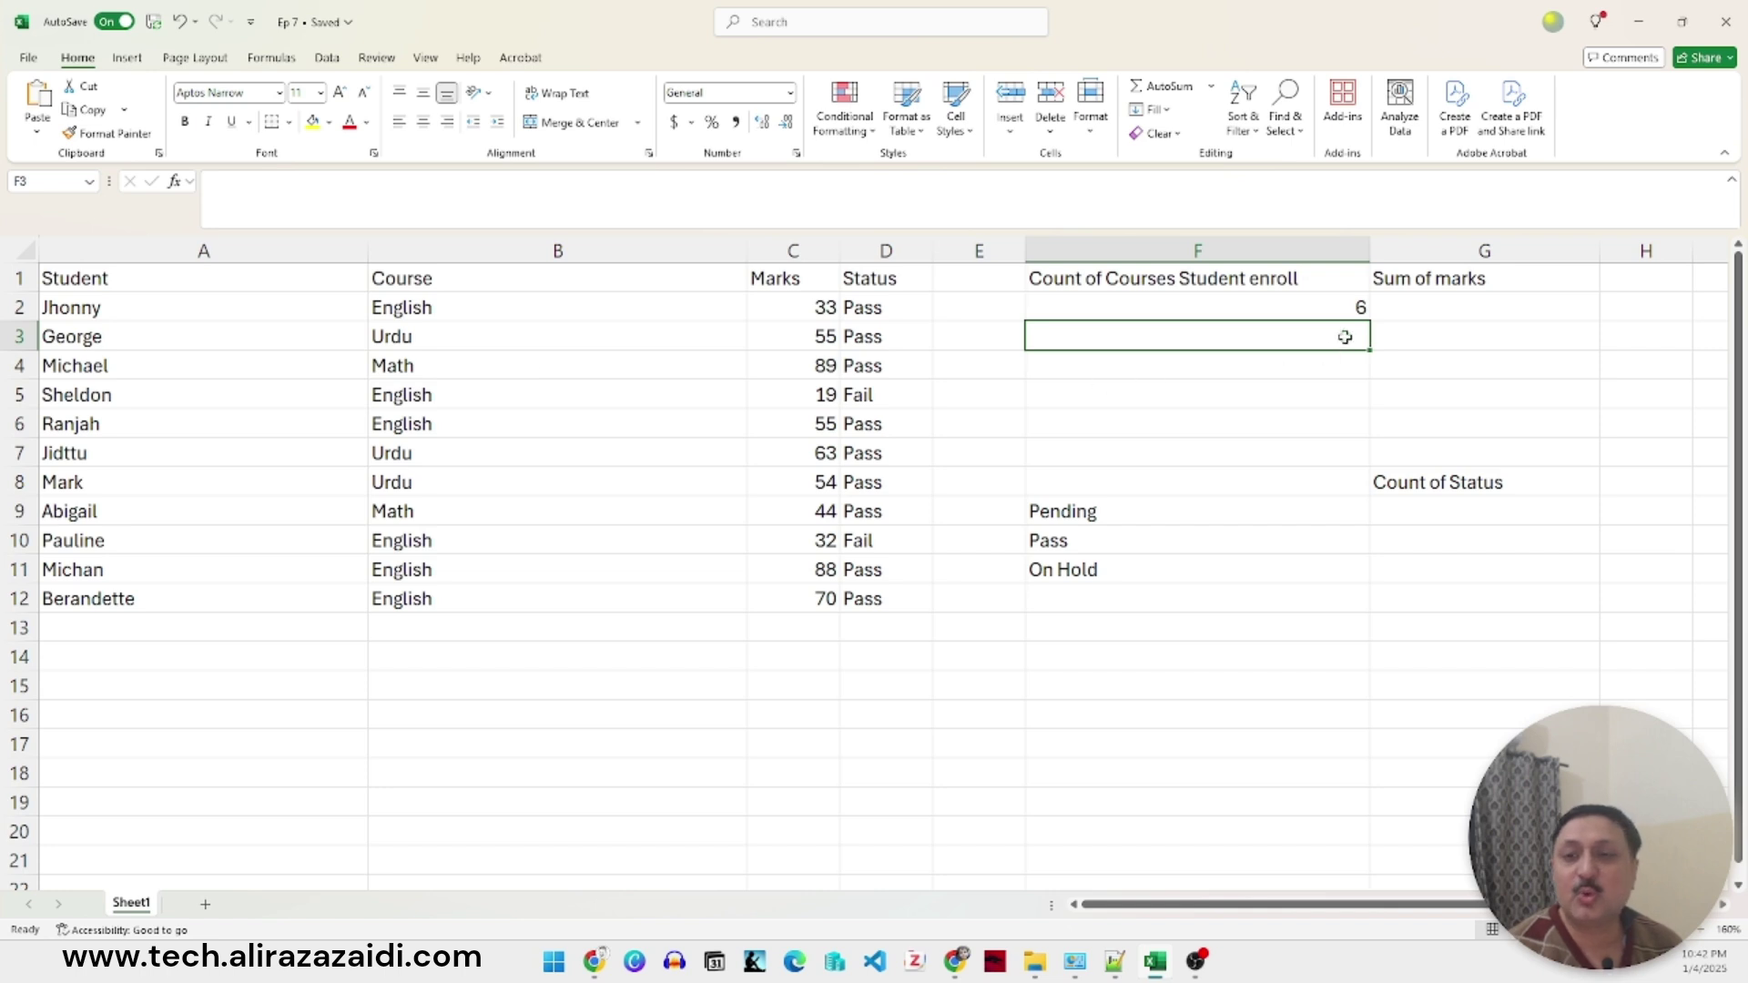
Check the count in F2 against the individual English entries in the Course column.
click(1342, 308)
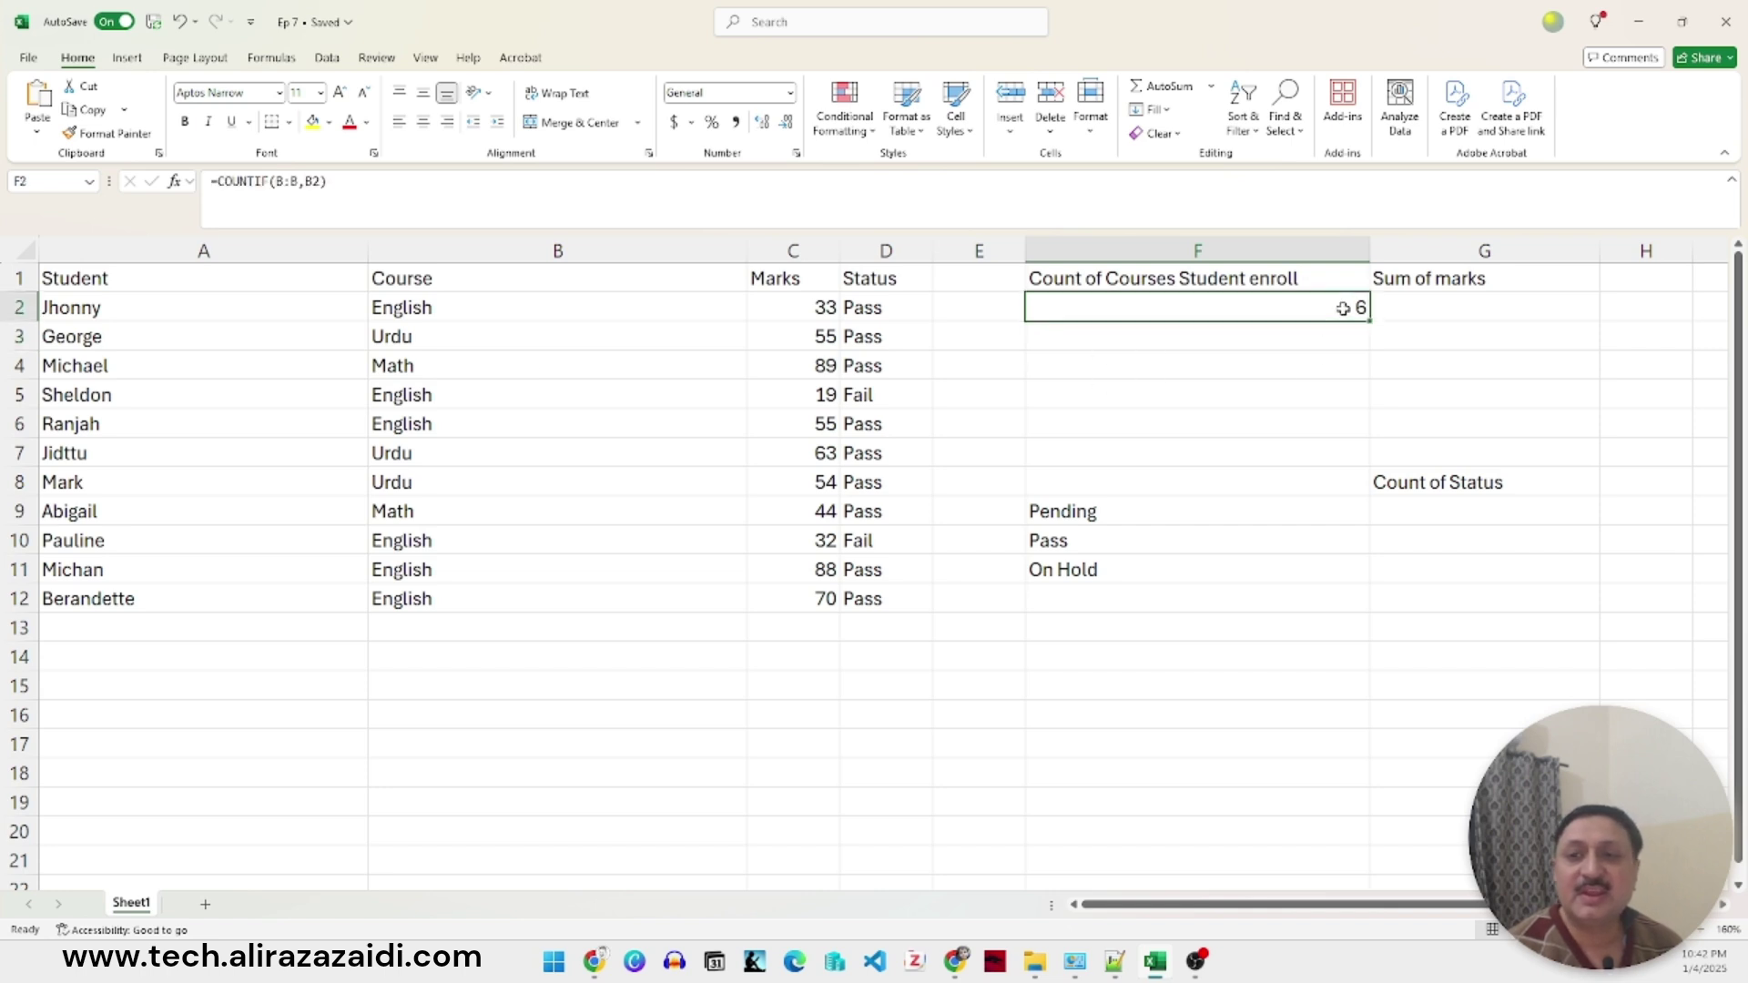
click(418, 310)
click(414, 415)
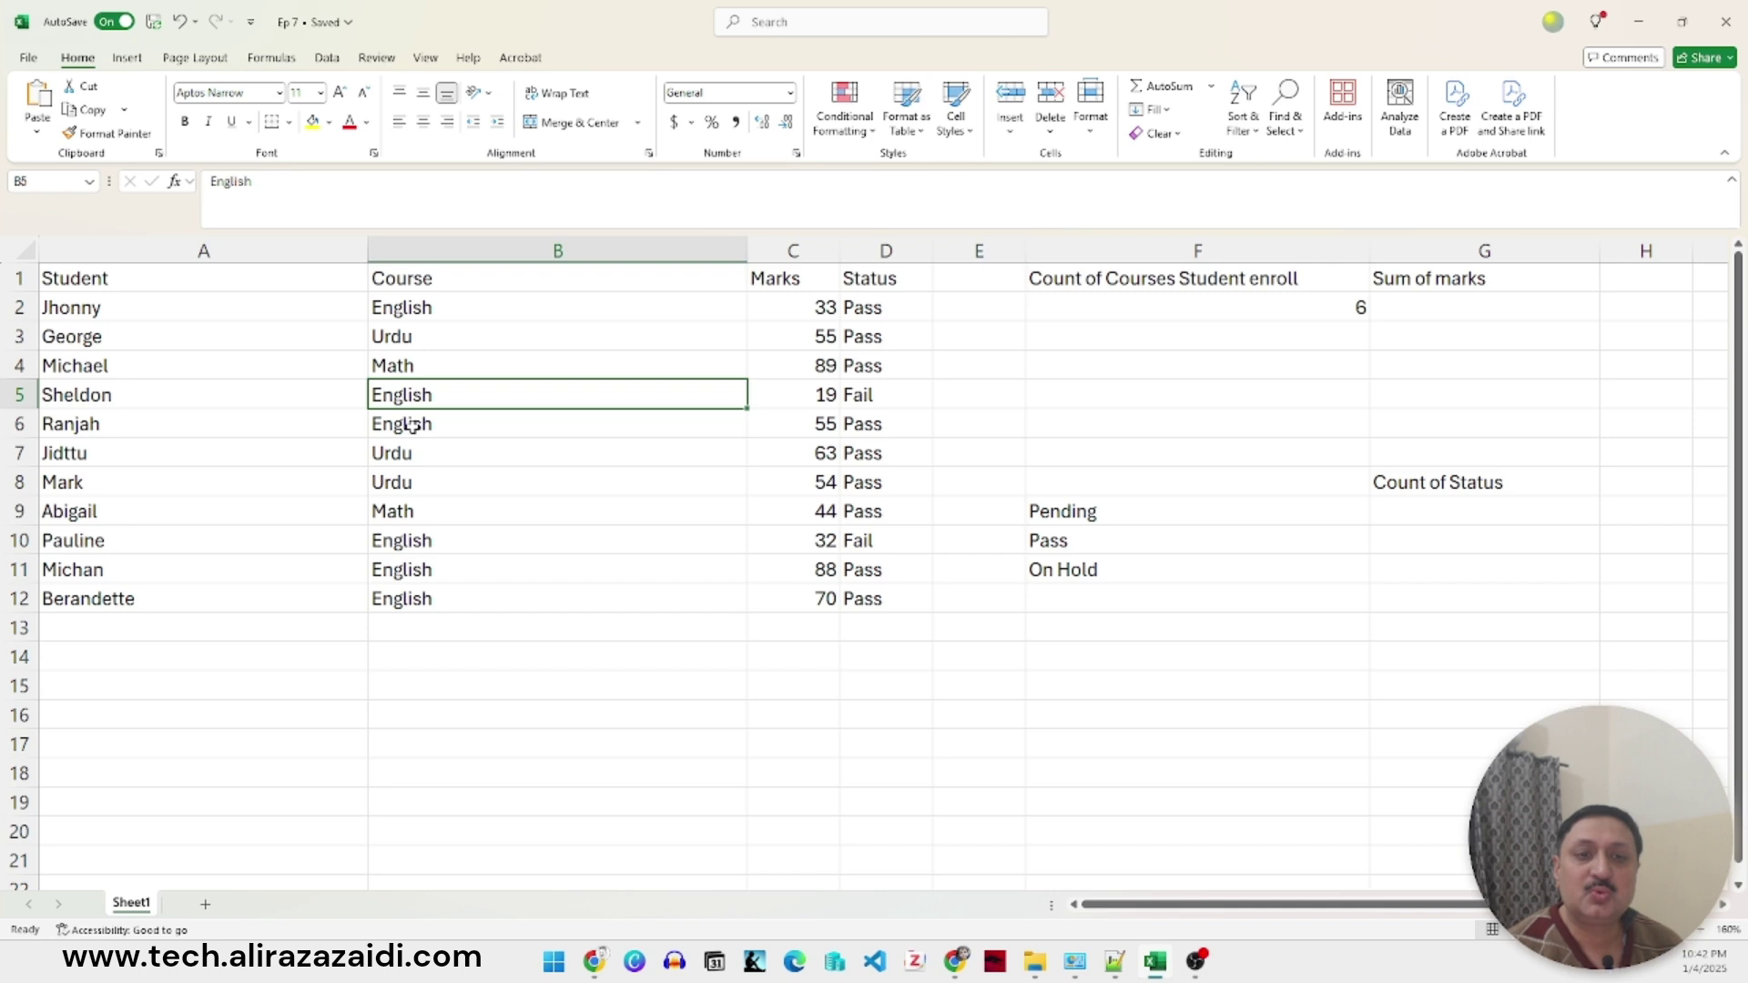
double_click(412, 426)
click(423, 541)
click(407, 574)
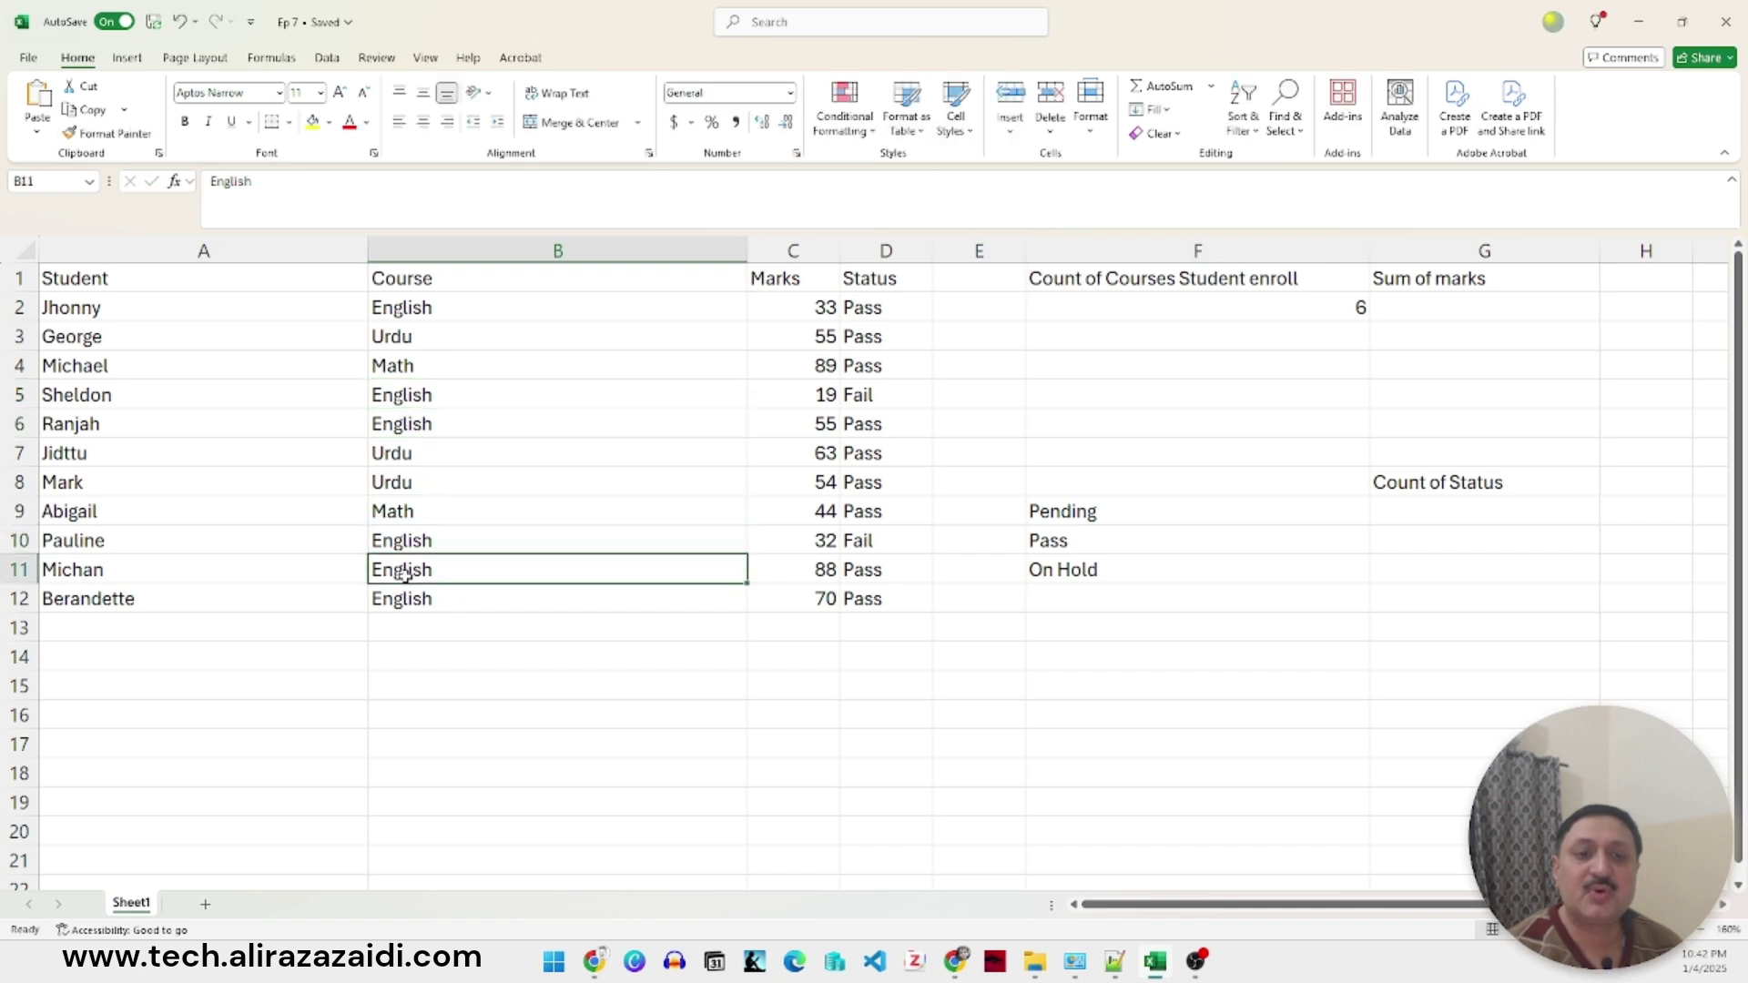
click(406, 604)
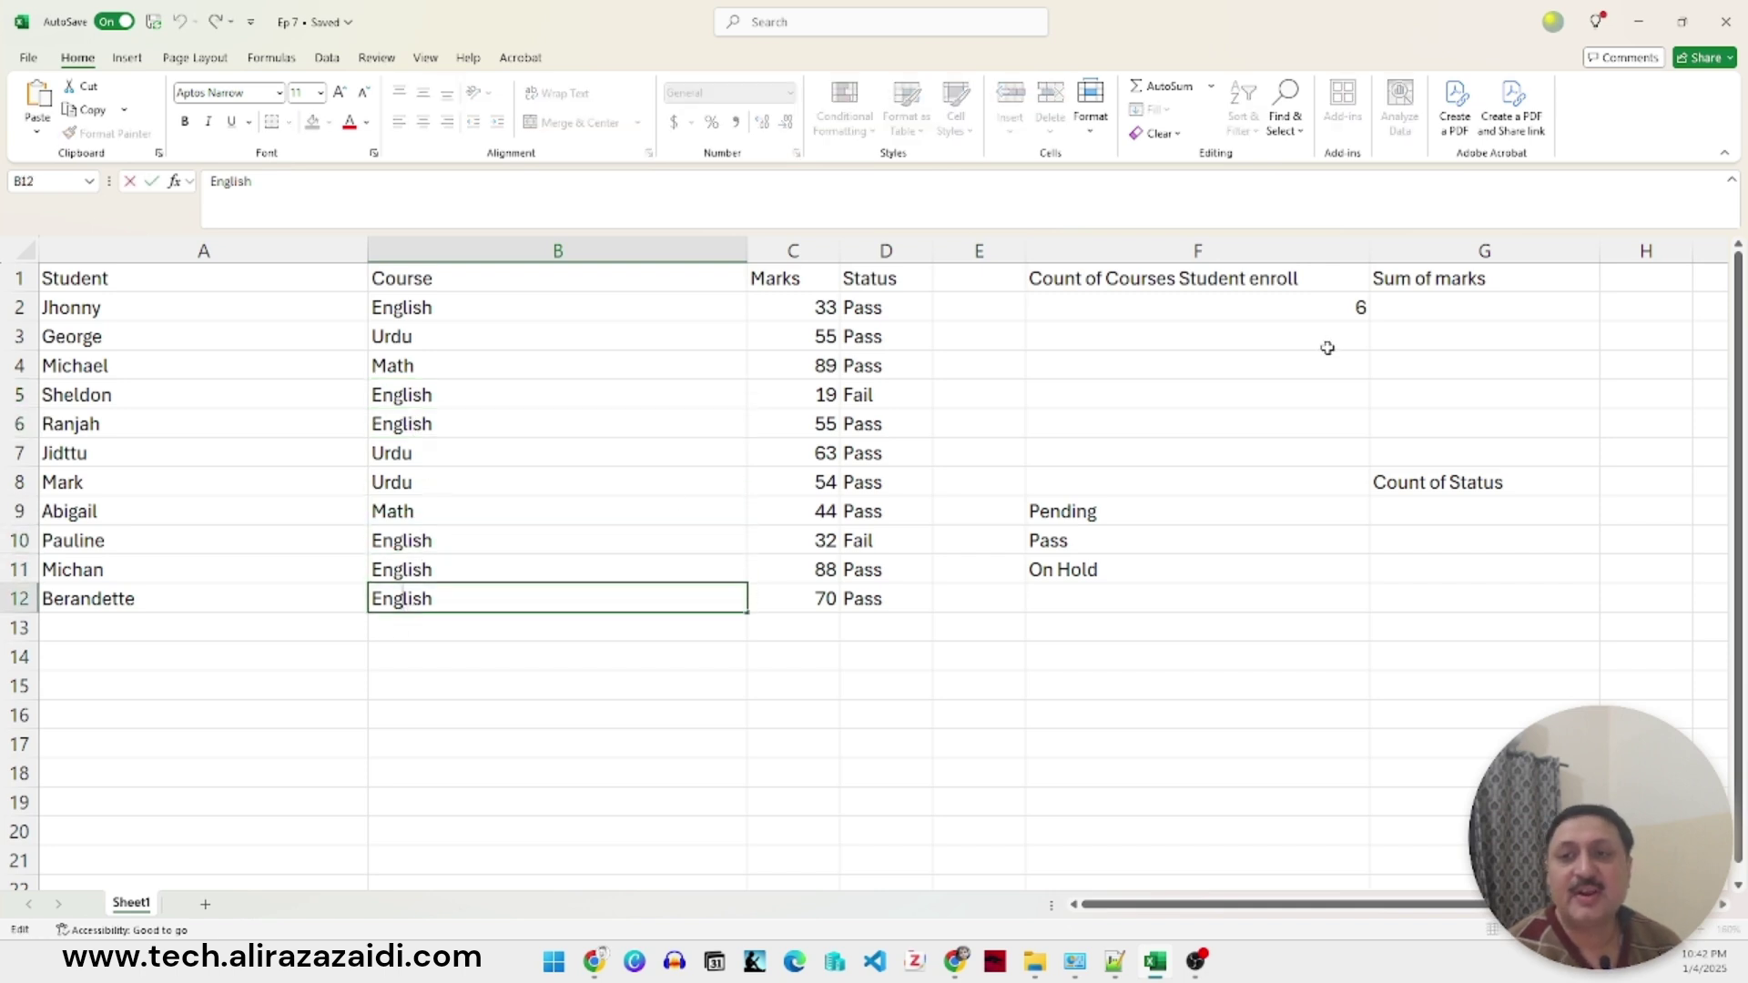
click(1310, 310)
Begin a COUNTIF formula in F3 with the course entries B2:B12 as its range.
click(1276, 341)
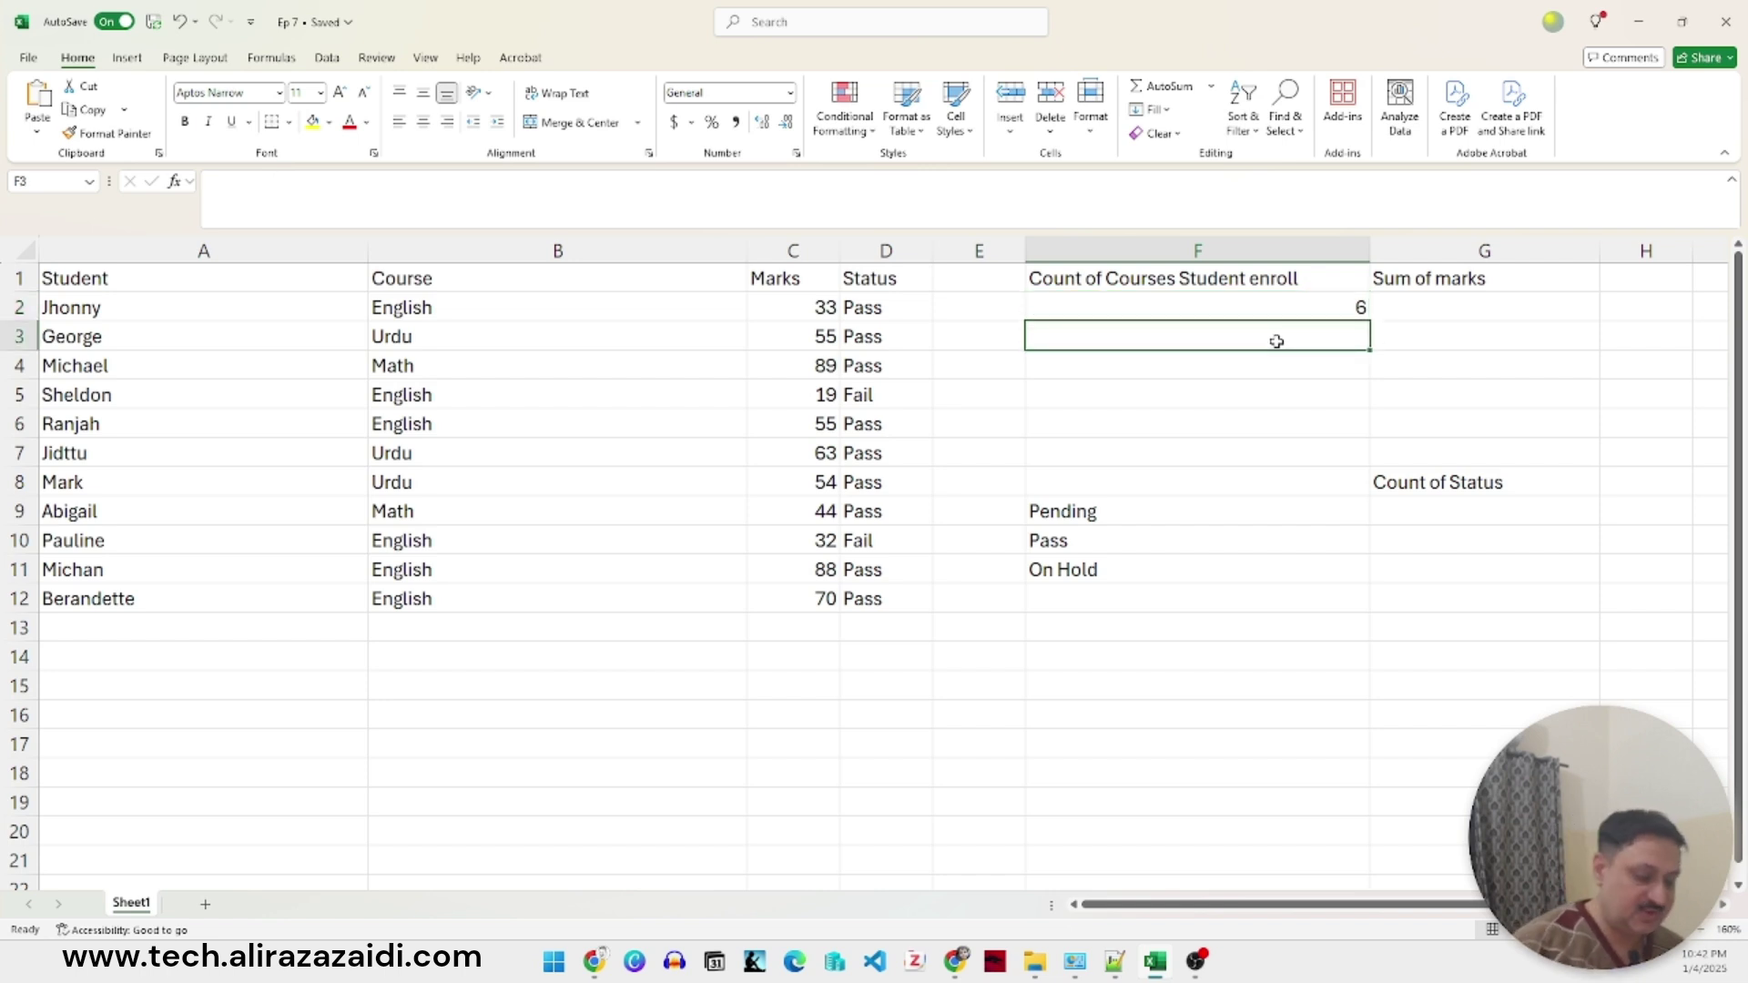
text(=su)
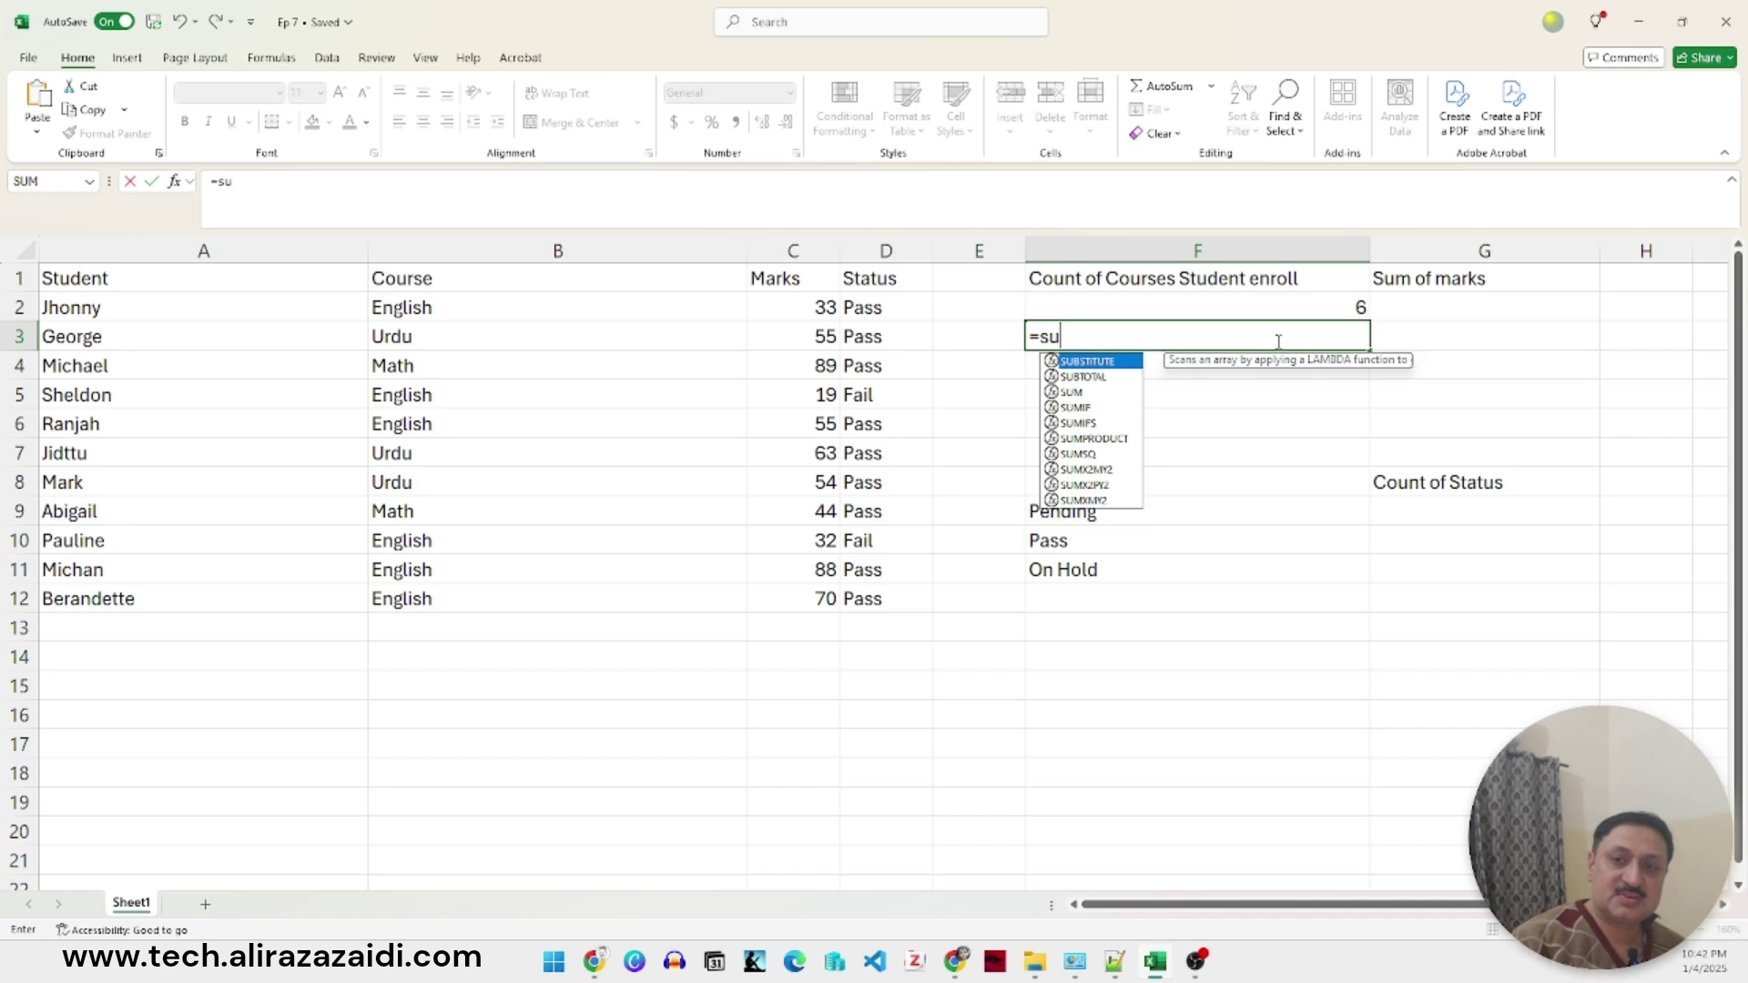
key(BackSpace)
key(BackSpace)
text(cou)
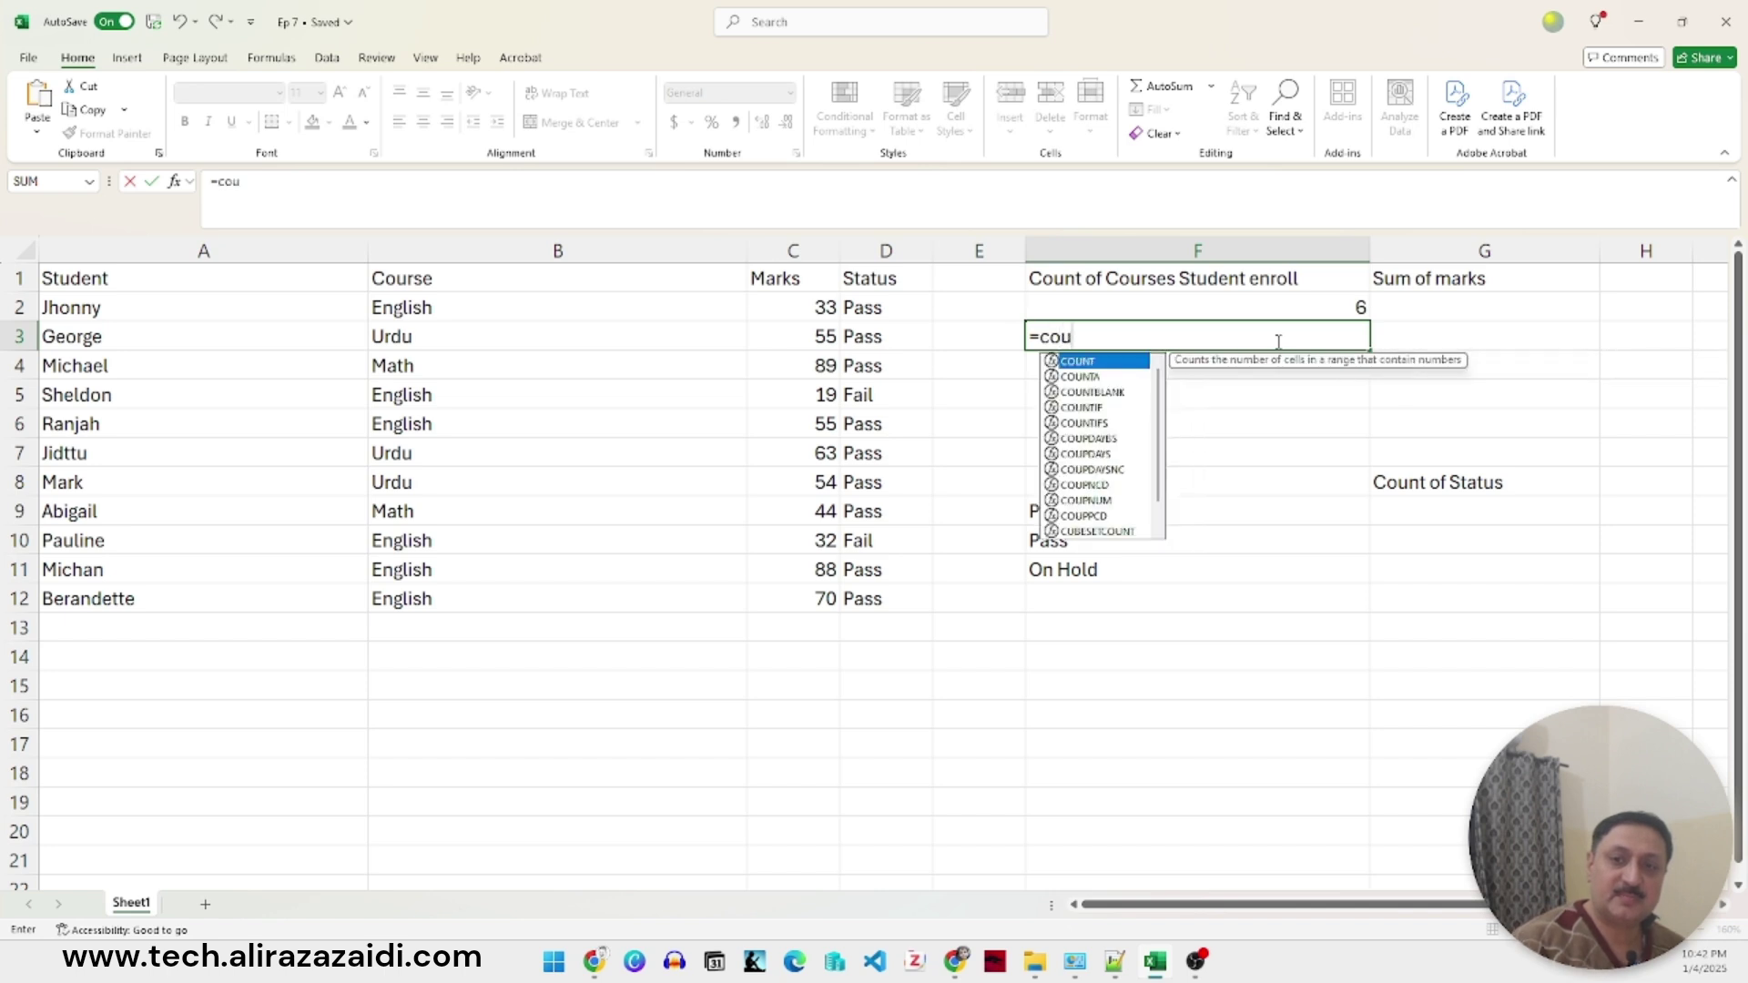
text(nti)
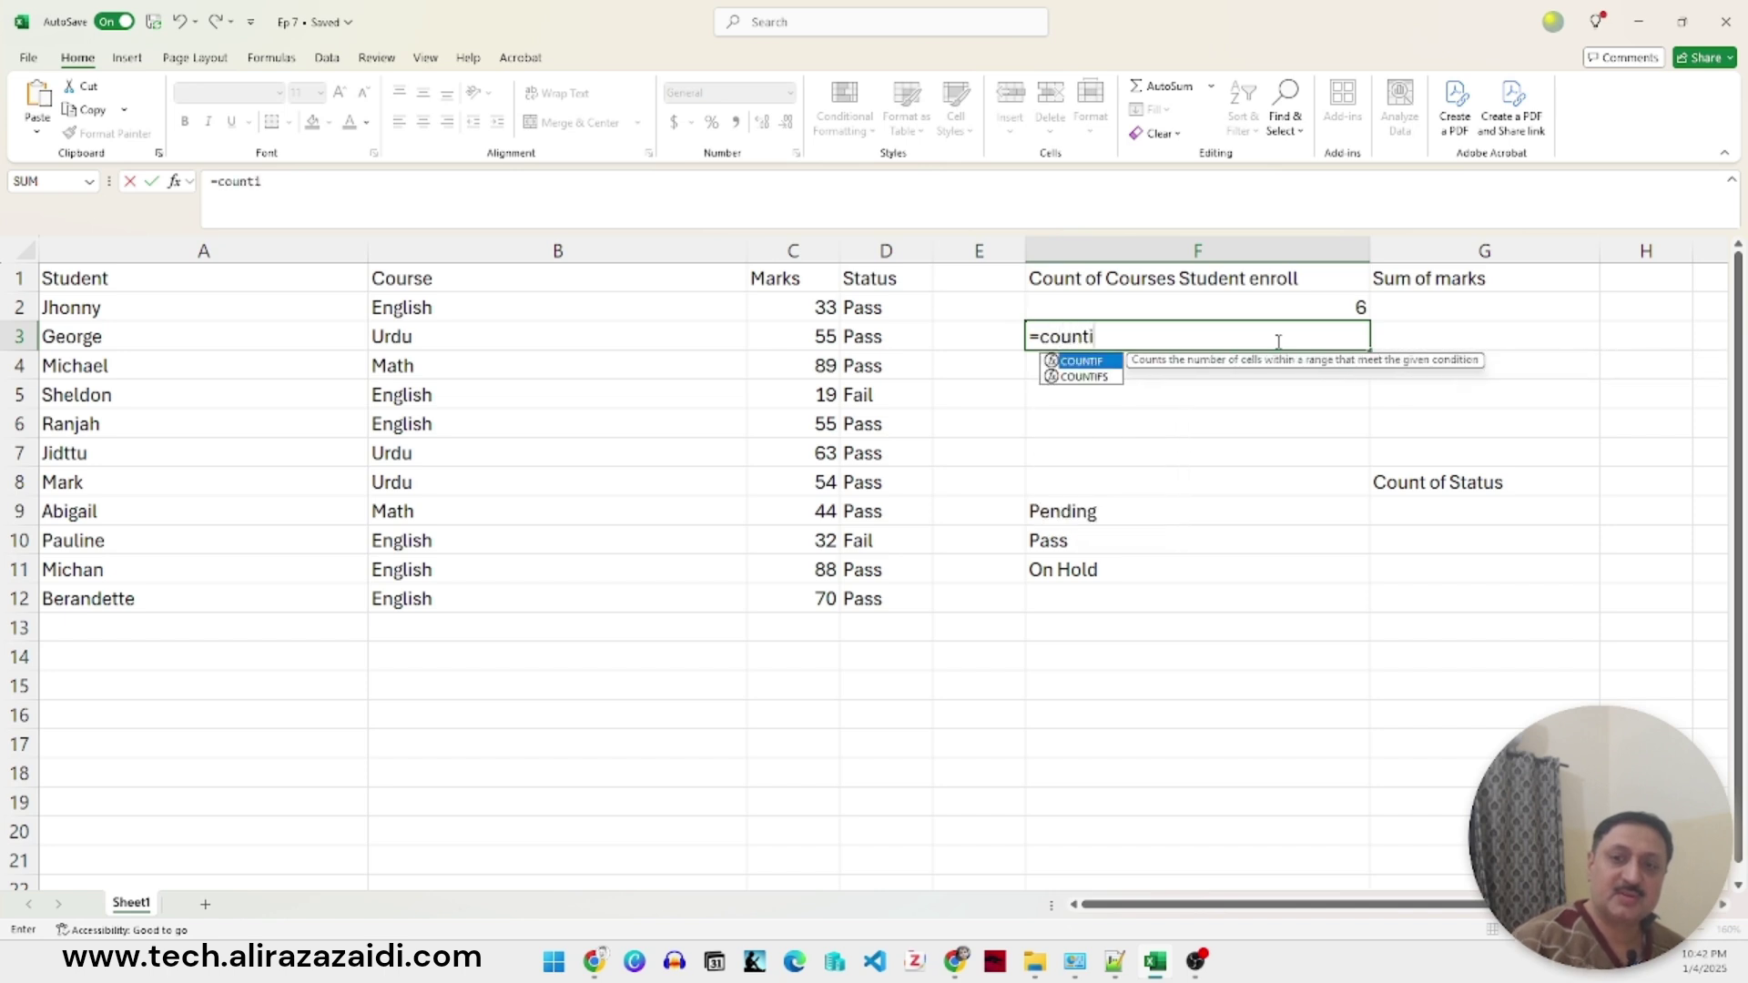
text(f()
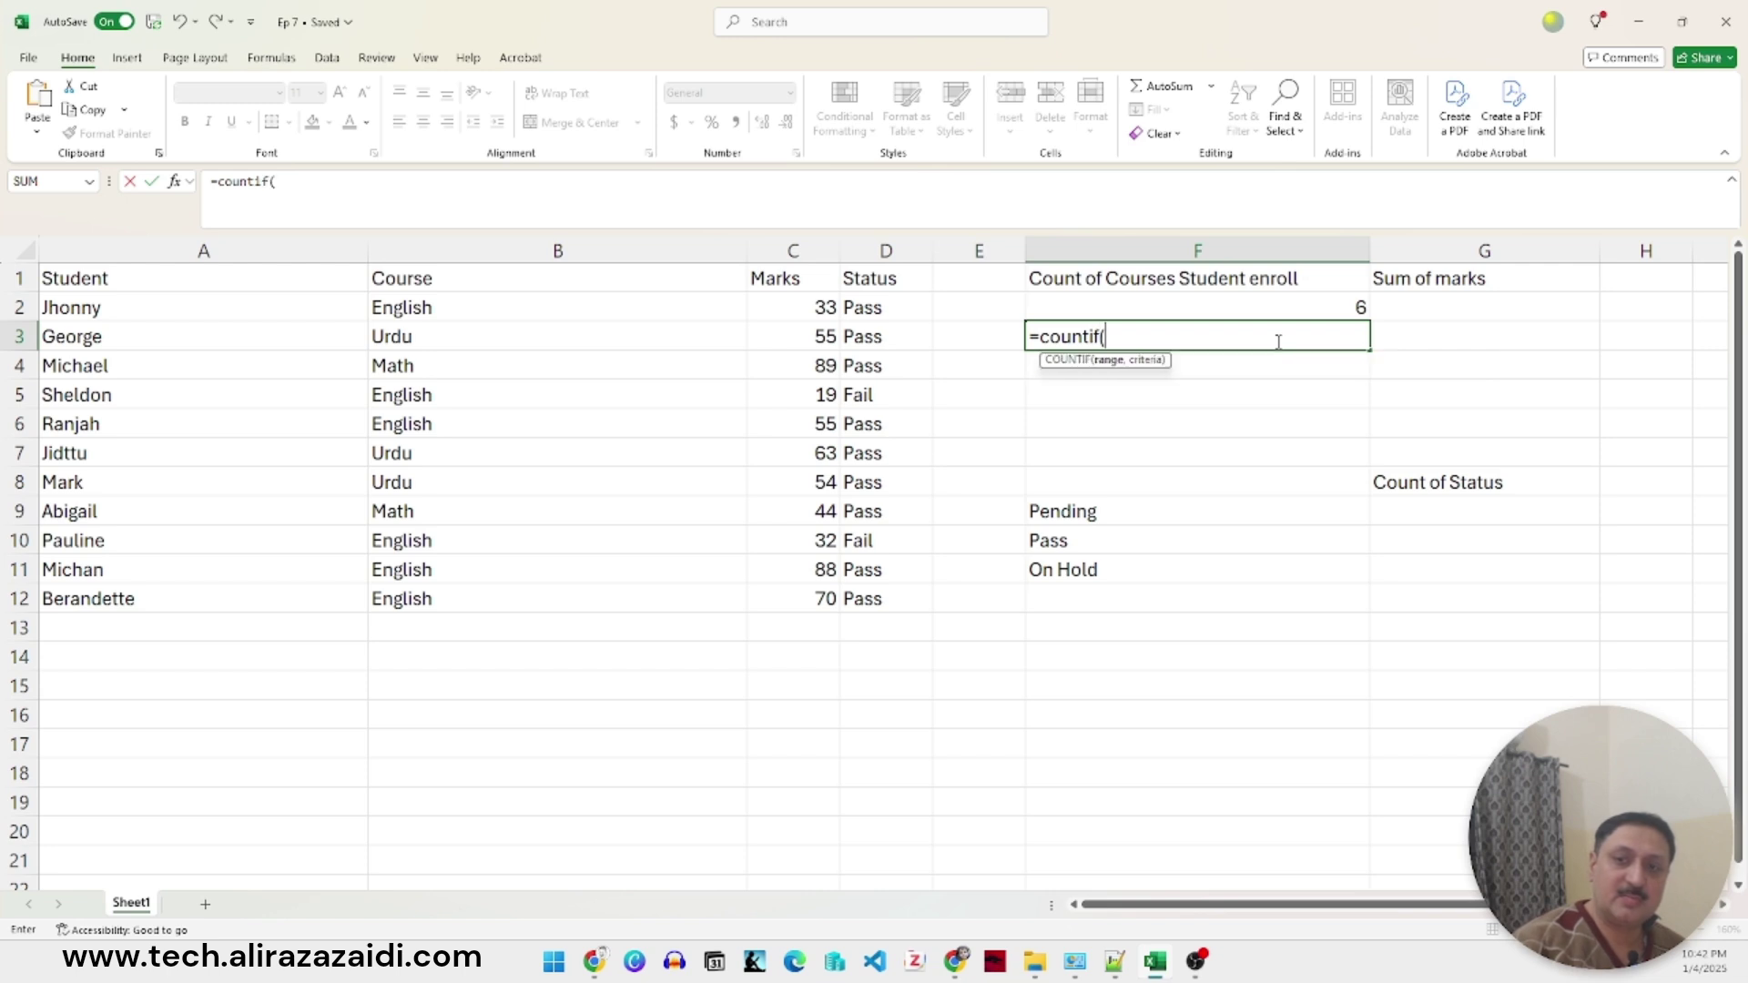
click(459, 310)
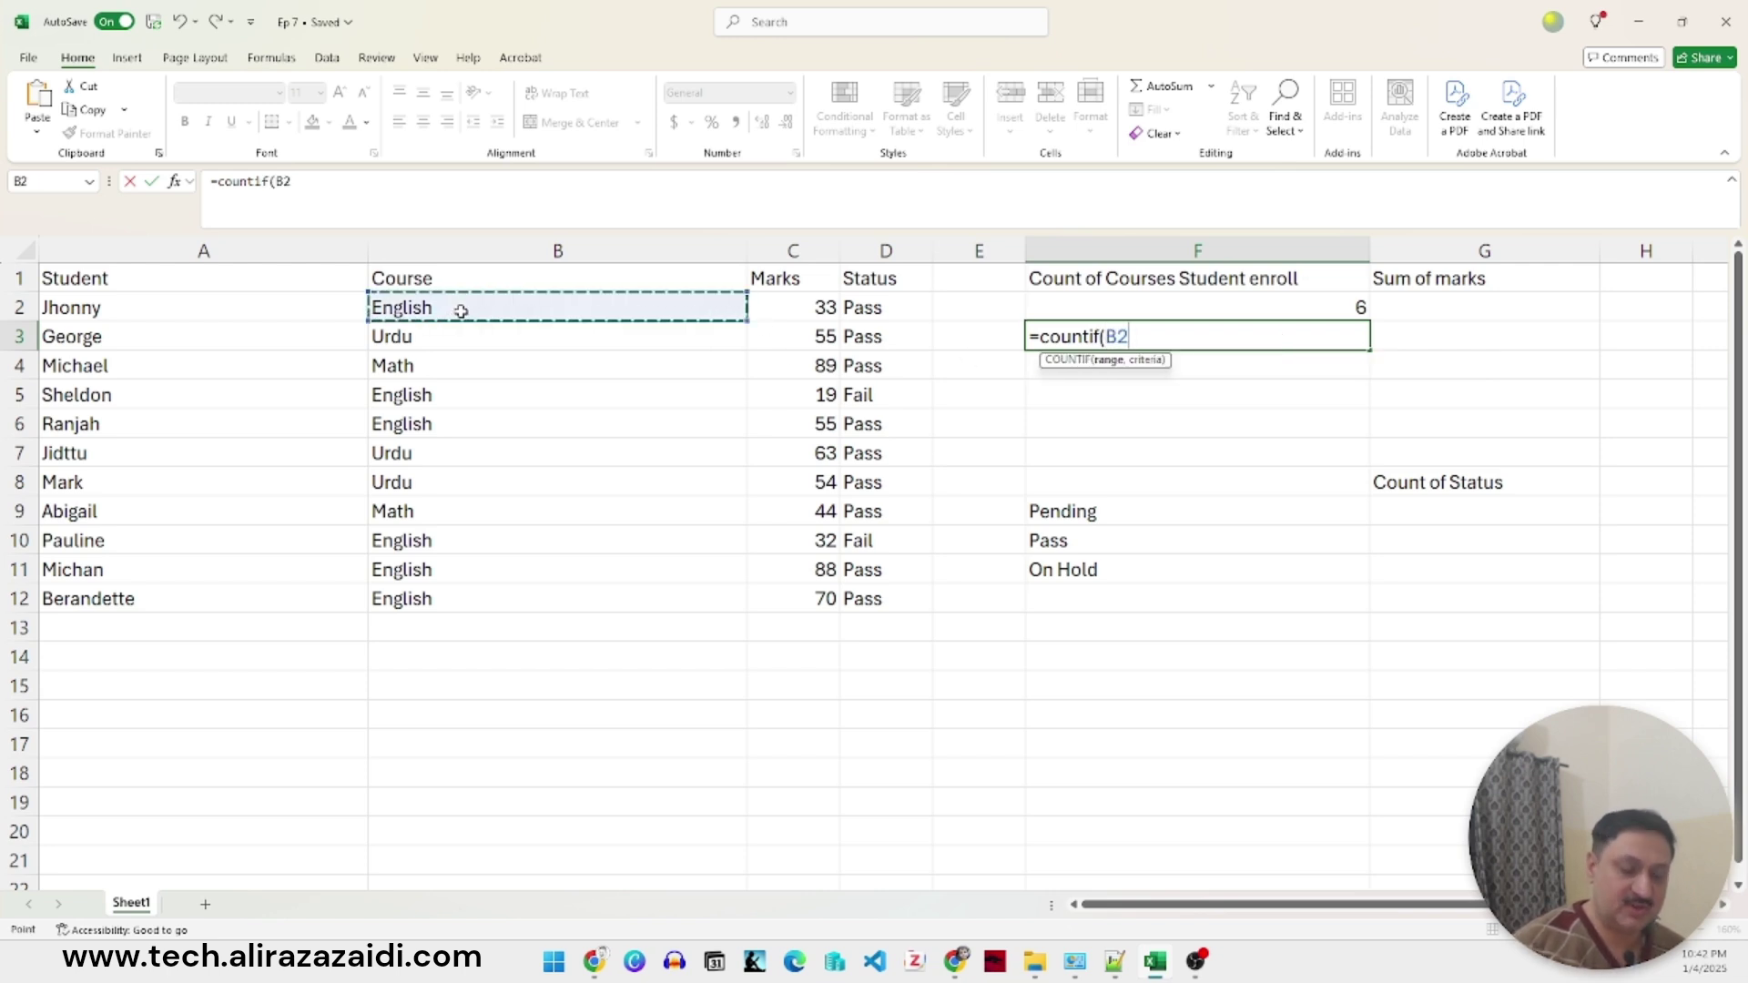
key(shift+Down)
key(shift+Down)
key(shift+Down)
key(shift+Down)
key(shift+Down)
key(shift+Down)
key(shift+Down)
key(shift+Down)
key(shift+Down)
key(shift+Down)
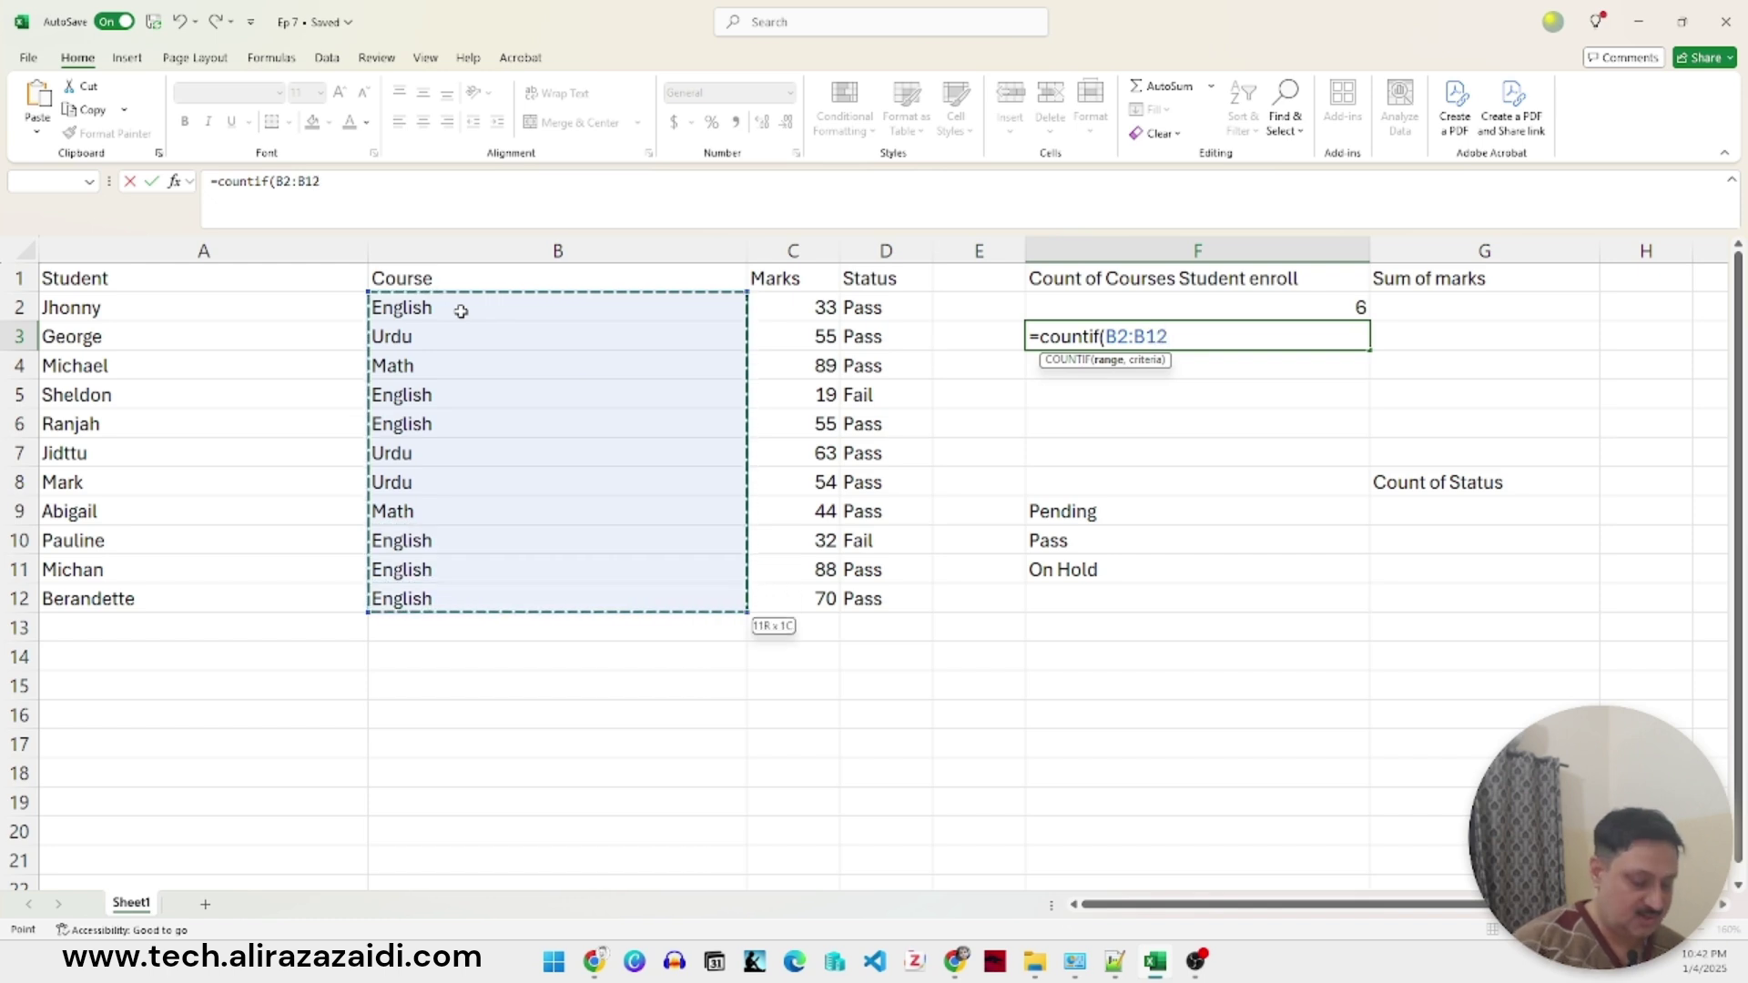
Complete the COUNTIF formula in F3 with cell B3 as the criterion and enter it.
text(,)
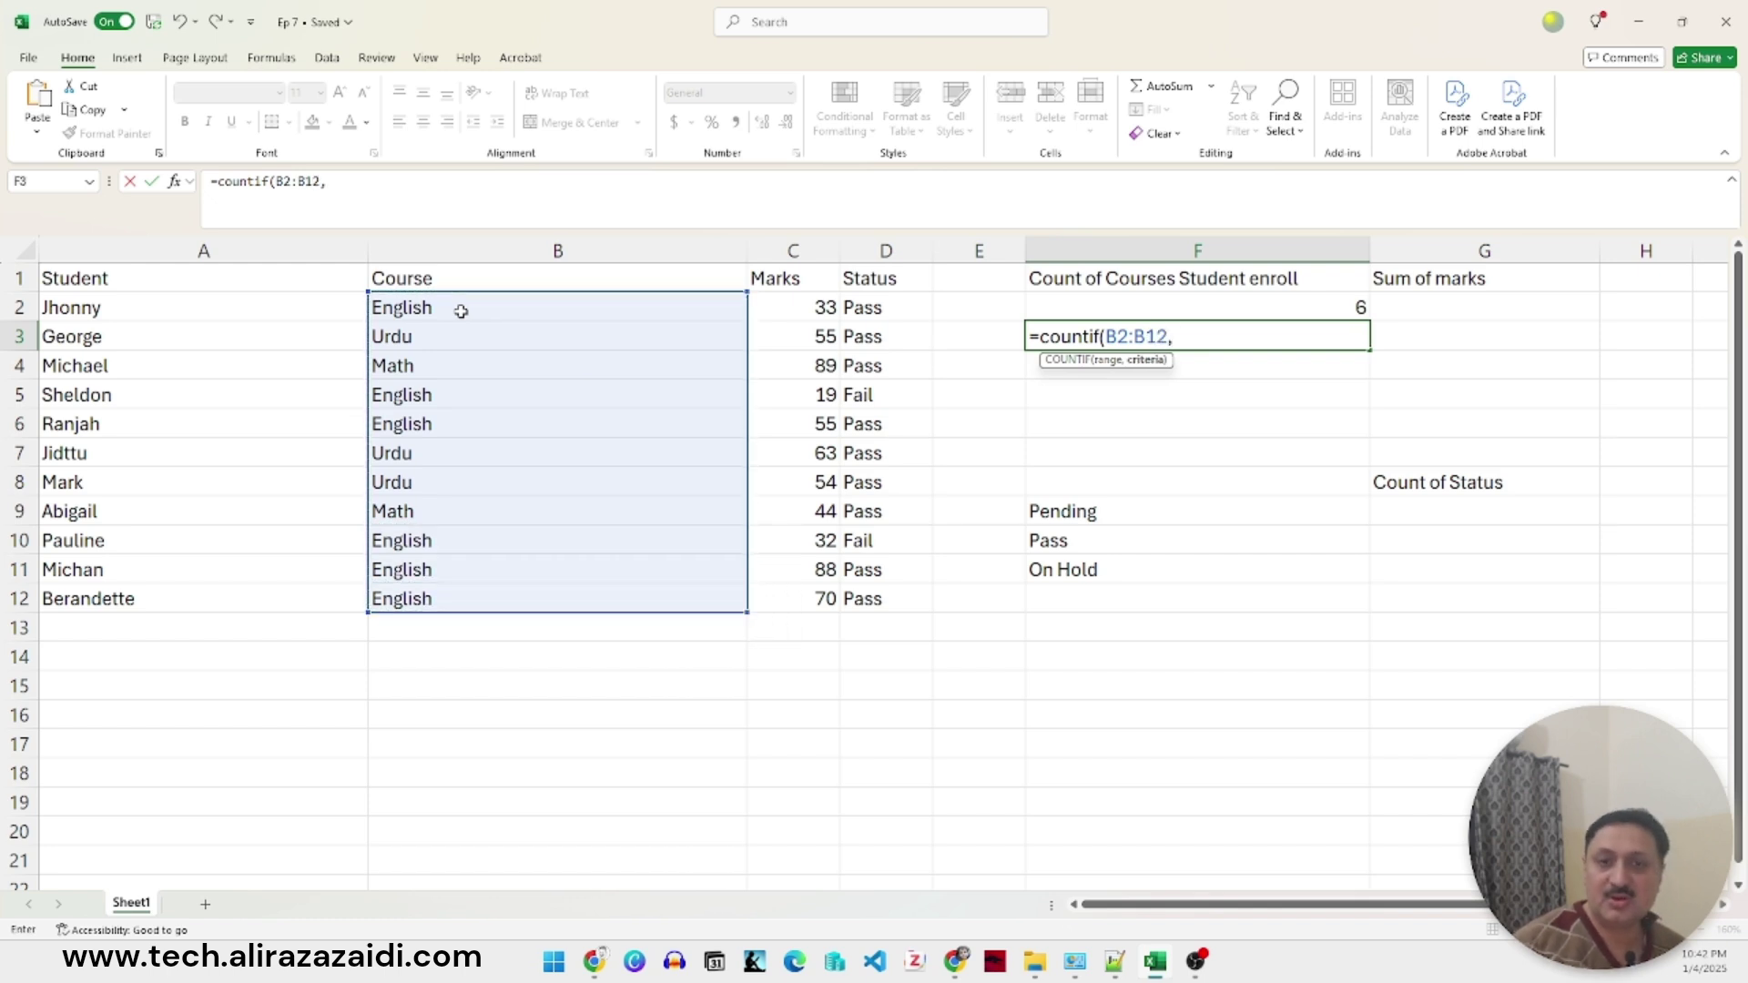
click(401, 338)
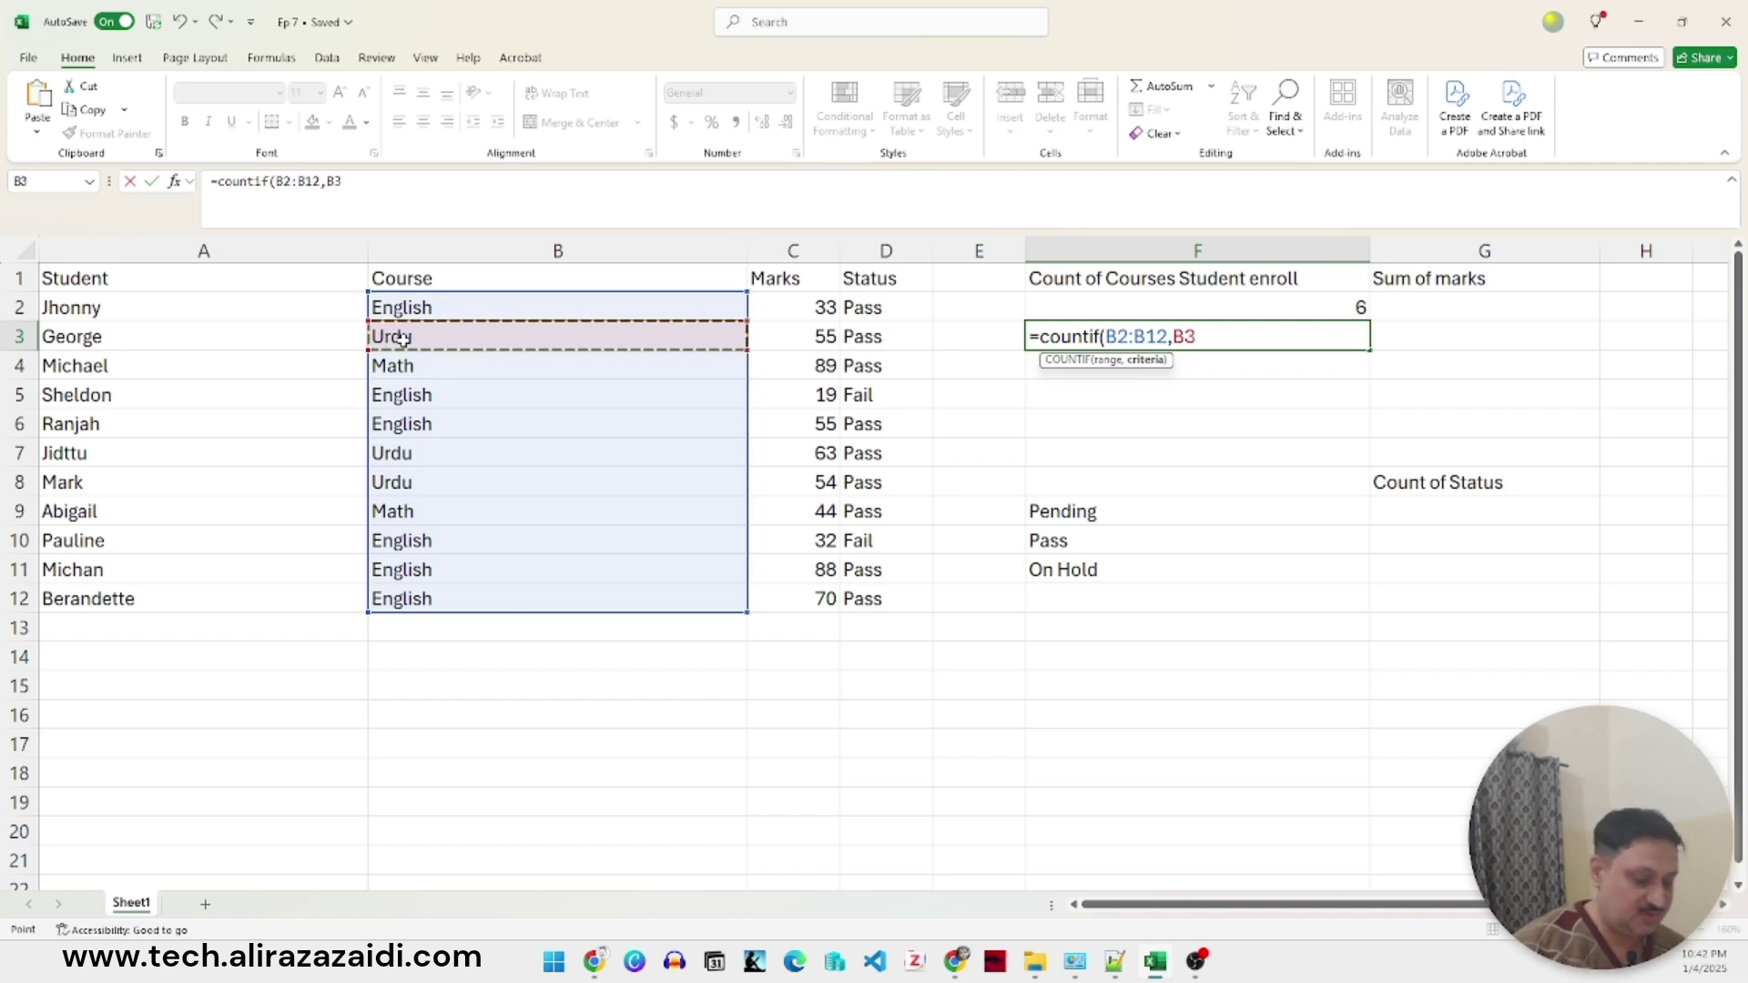
text())
key(Return)
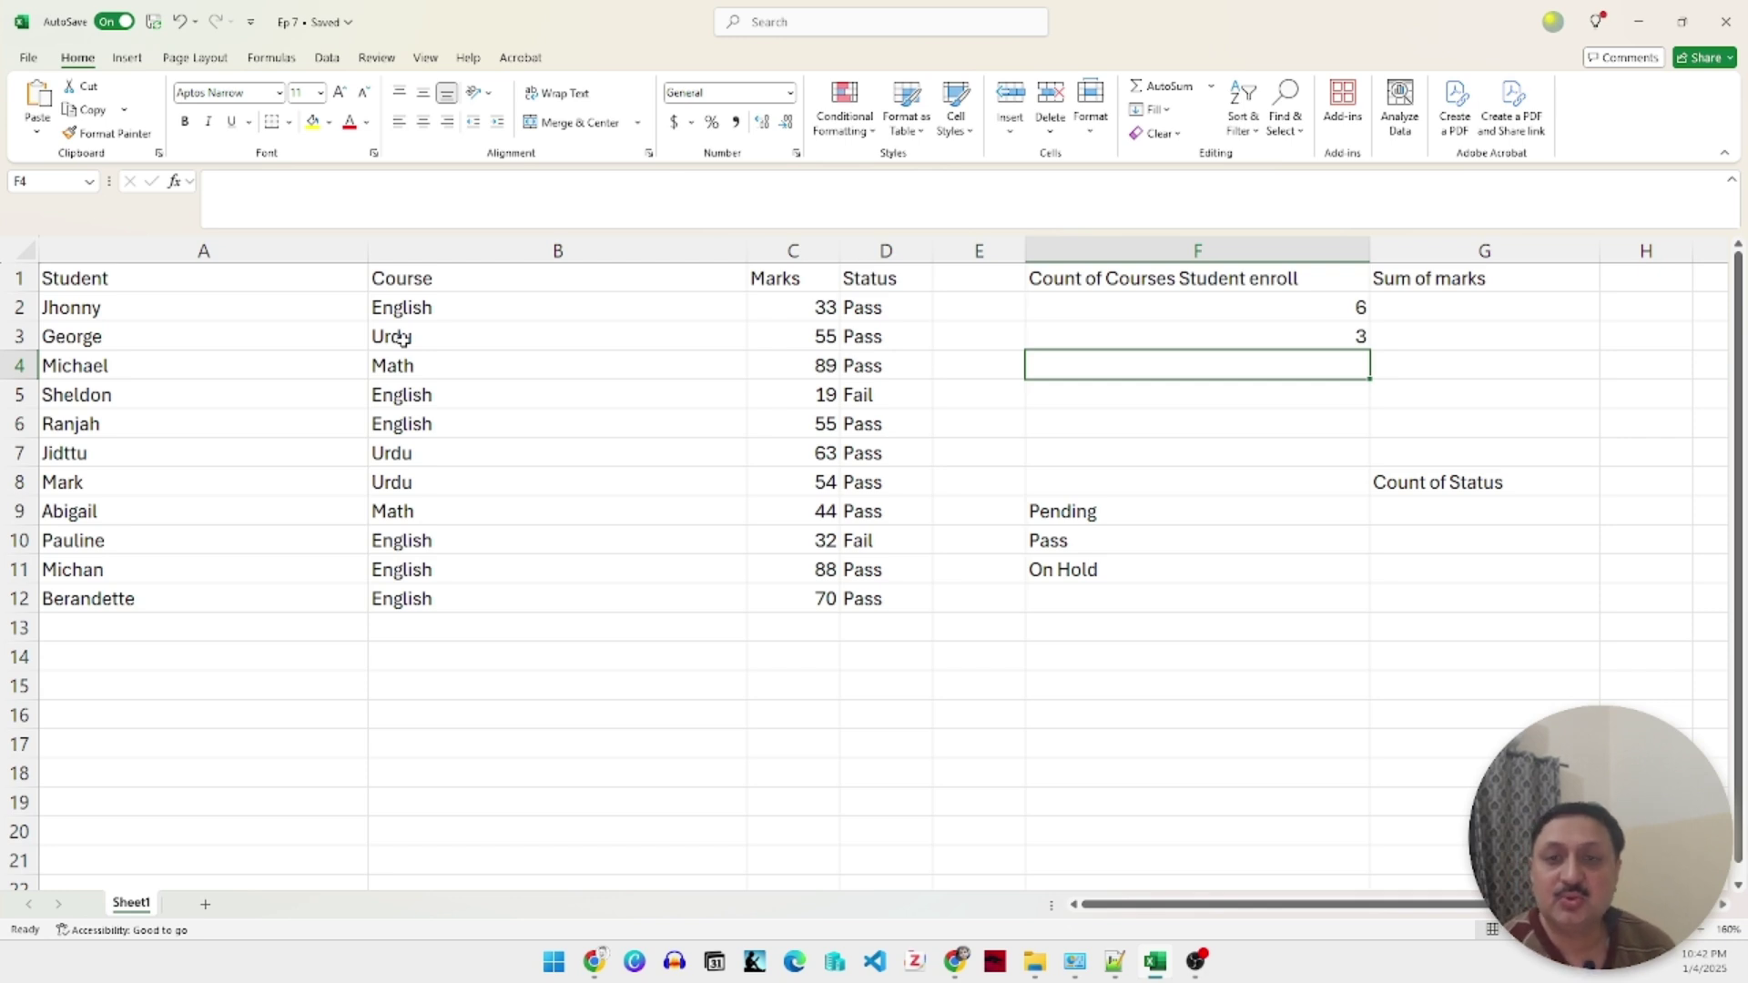
Begin a COUNTIF formula in F4 with the entire Course column, B:B, as its range.
text(=)
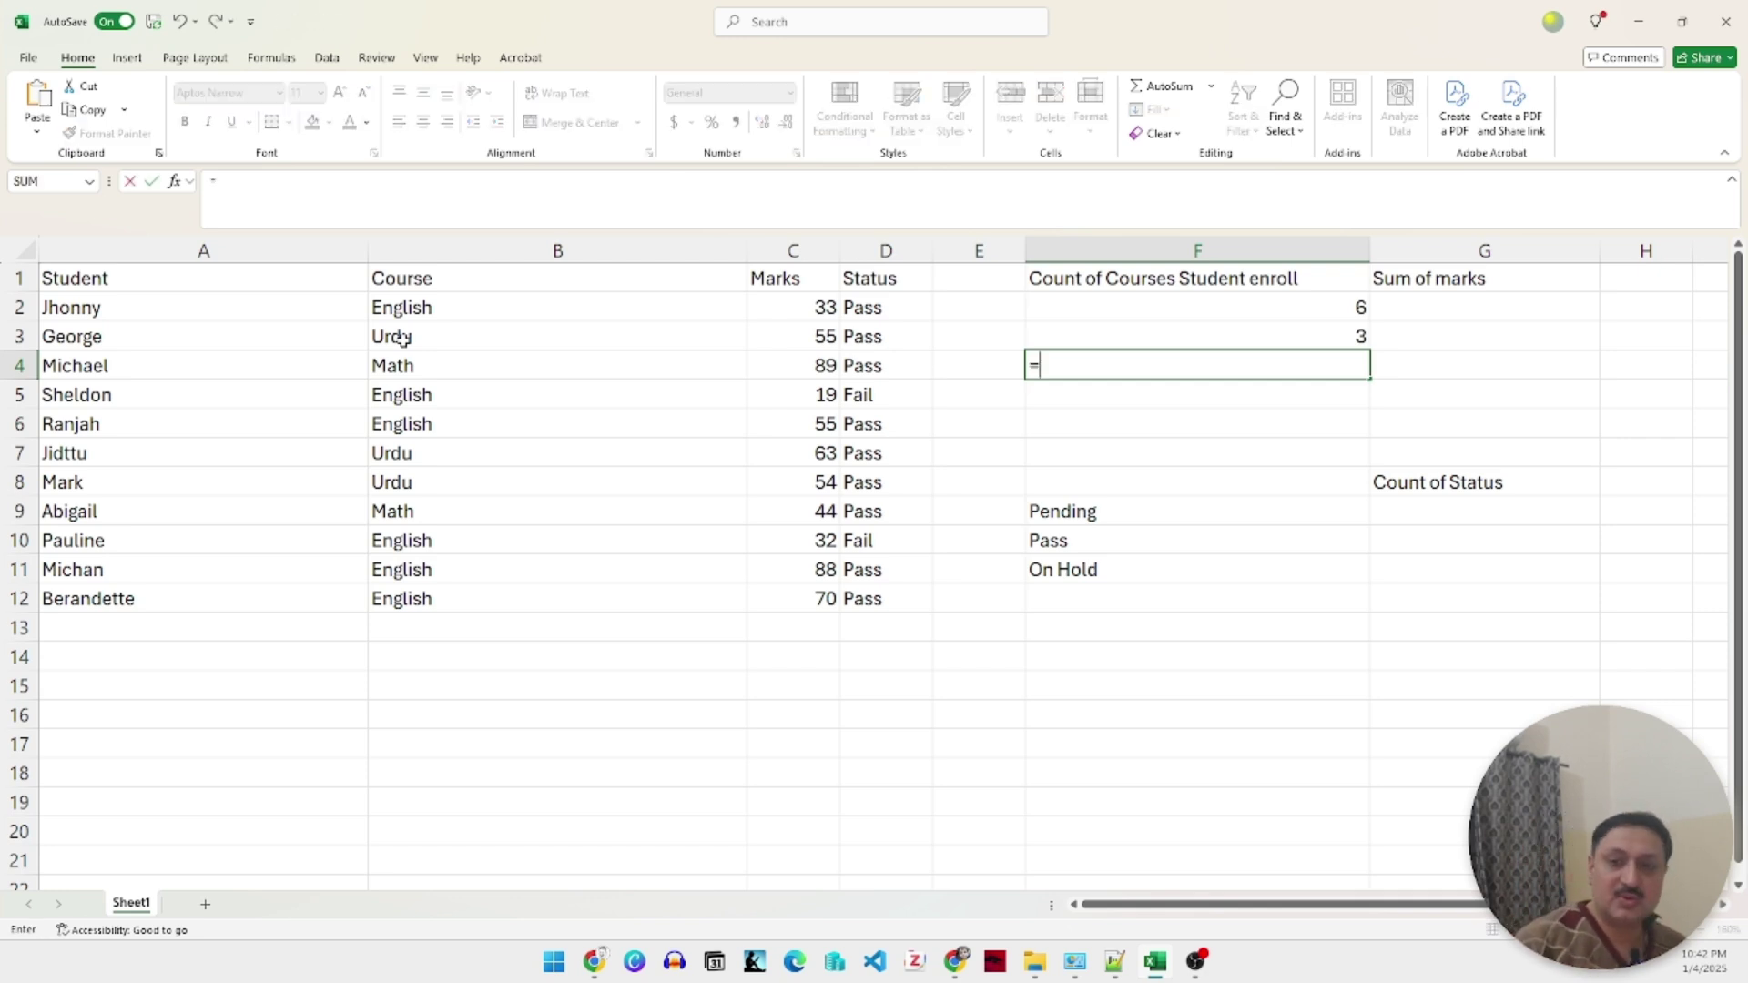
text(c)
key(BackSpace)
text(so)
key(BackSpace)
key(BackSpace)
text(c)
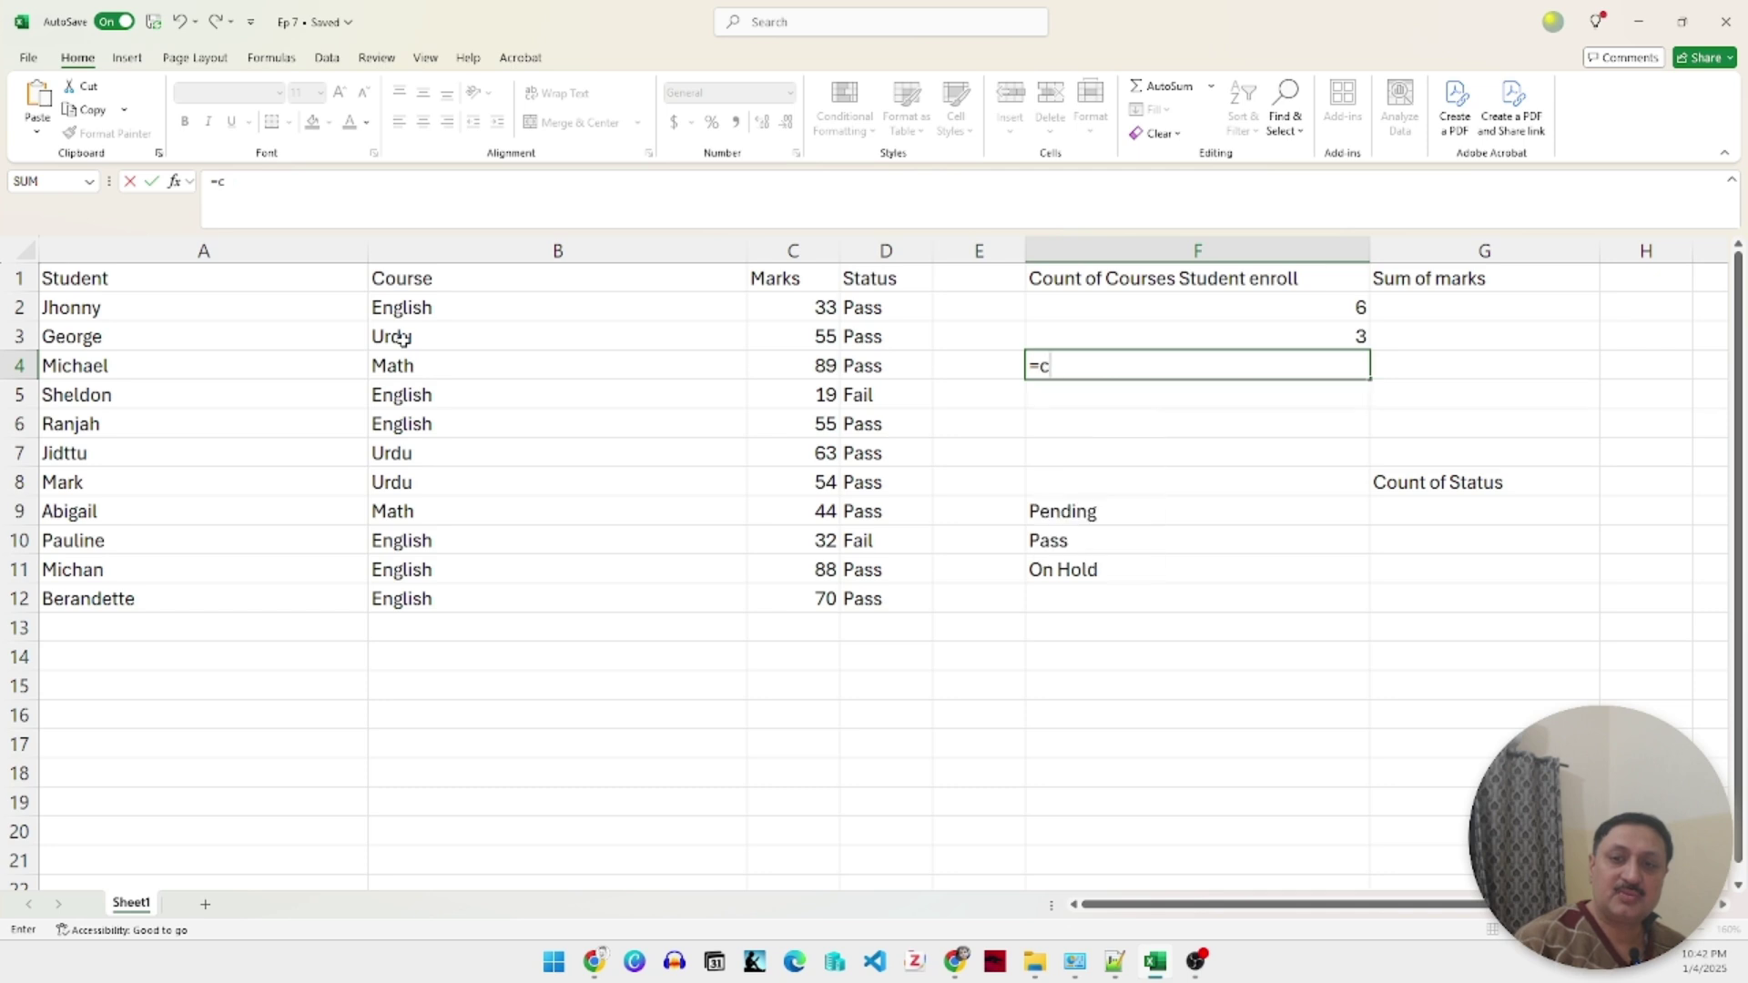
text(ount)
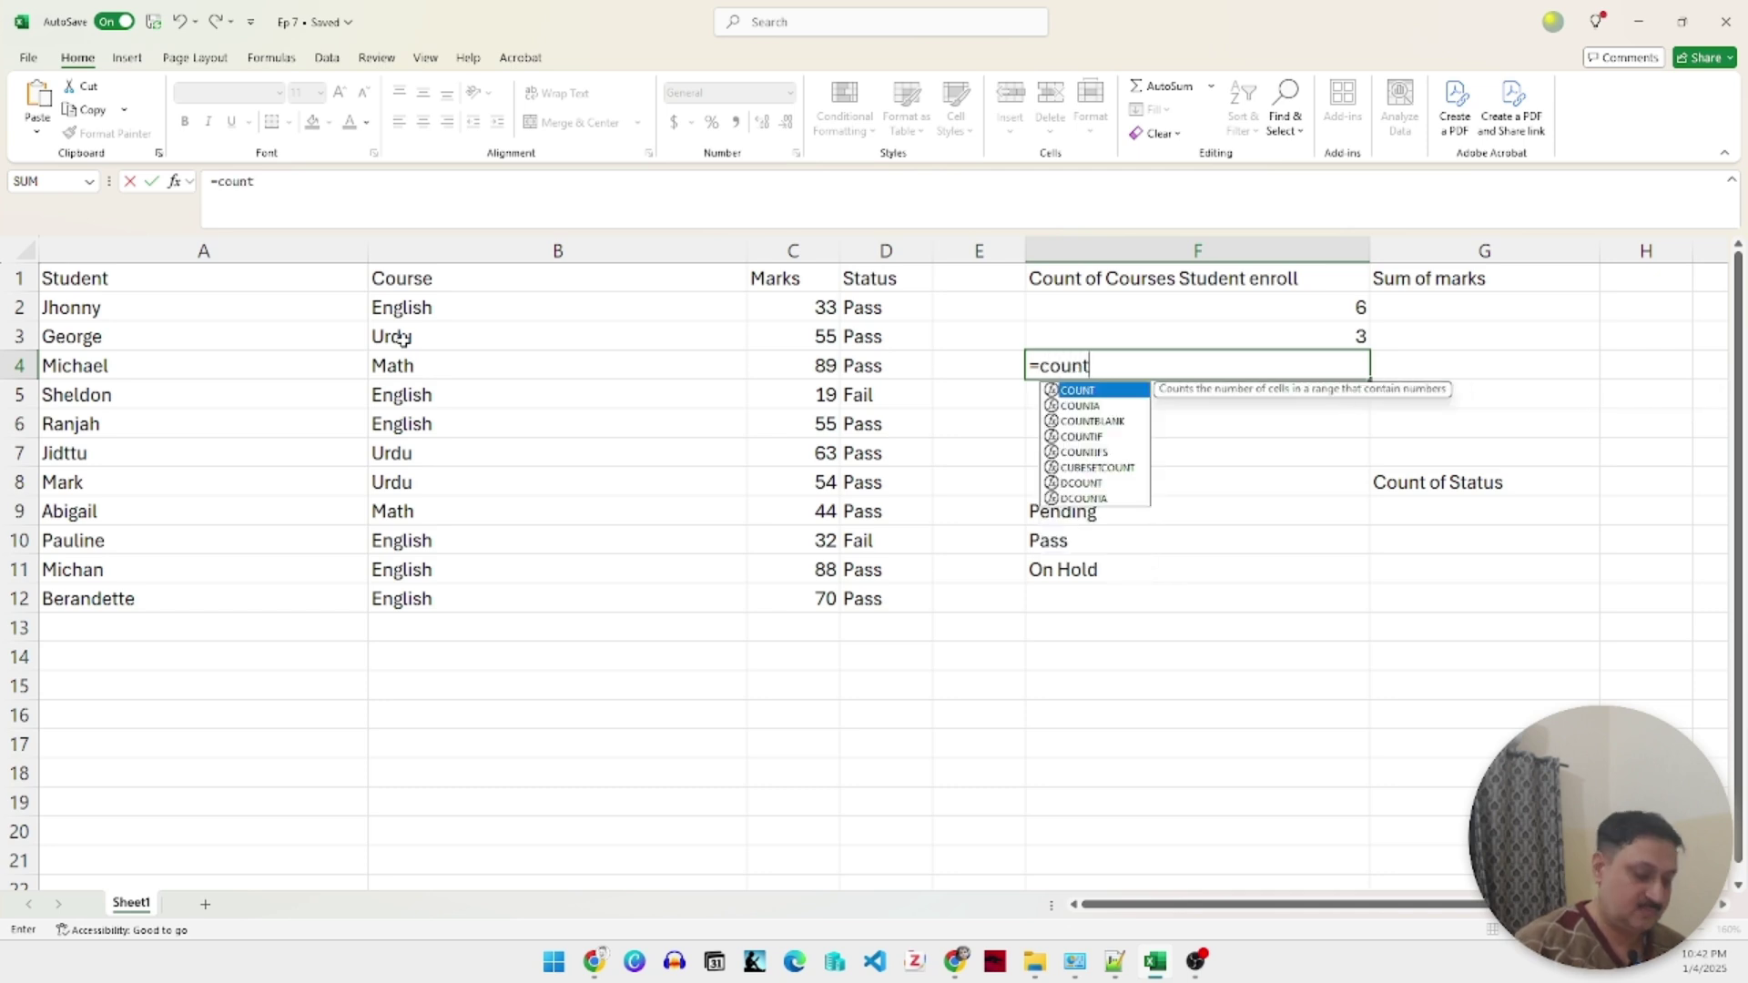
text(if()
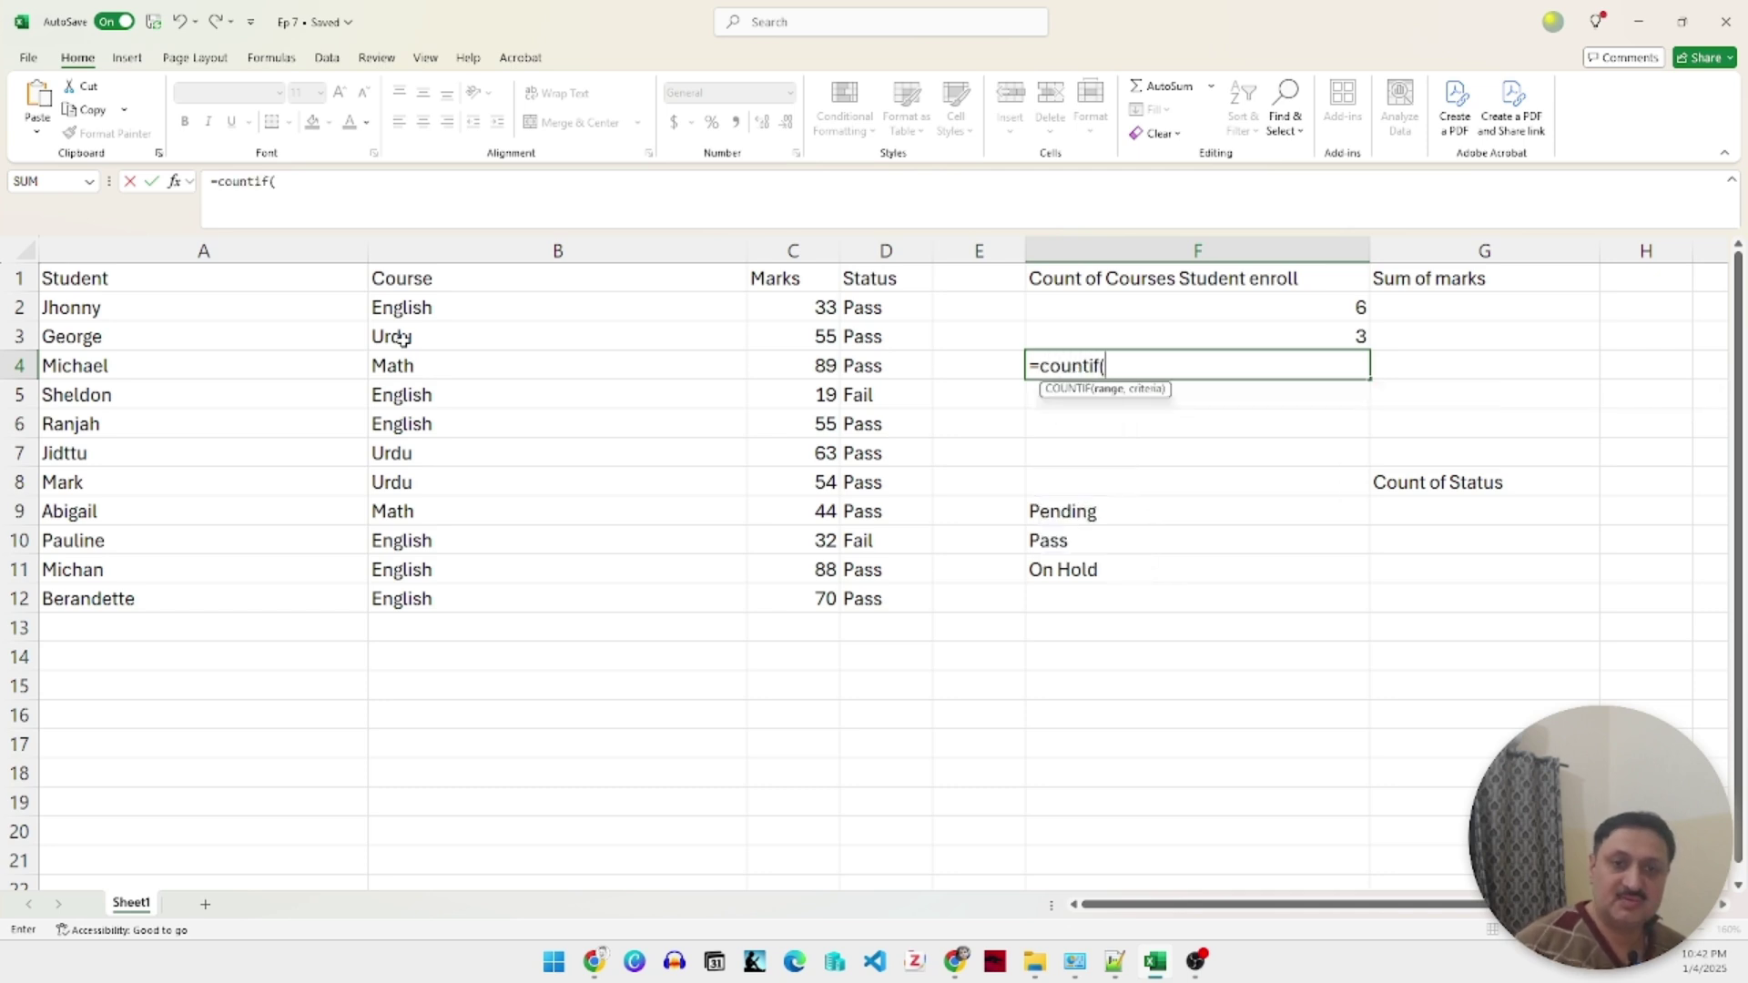
click(447, 254)
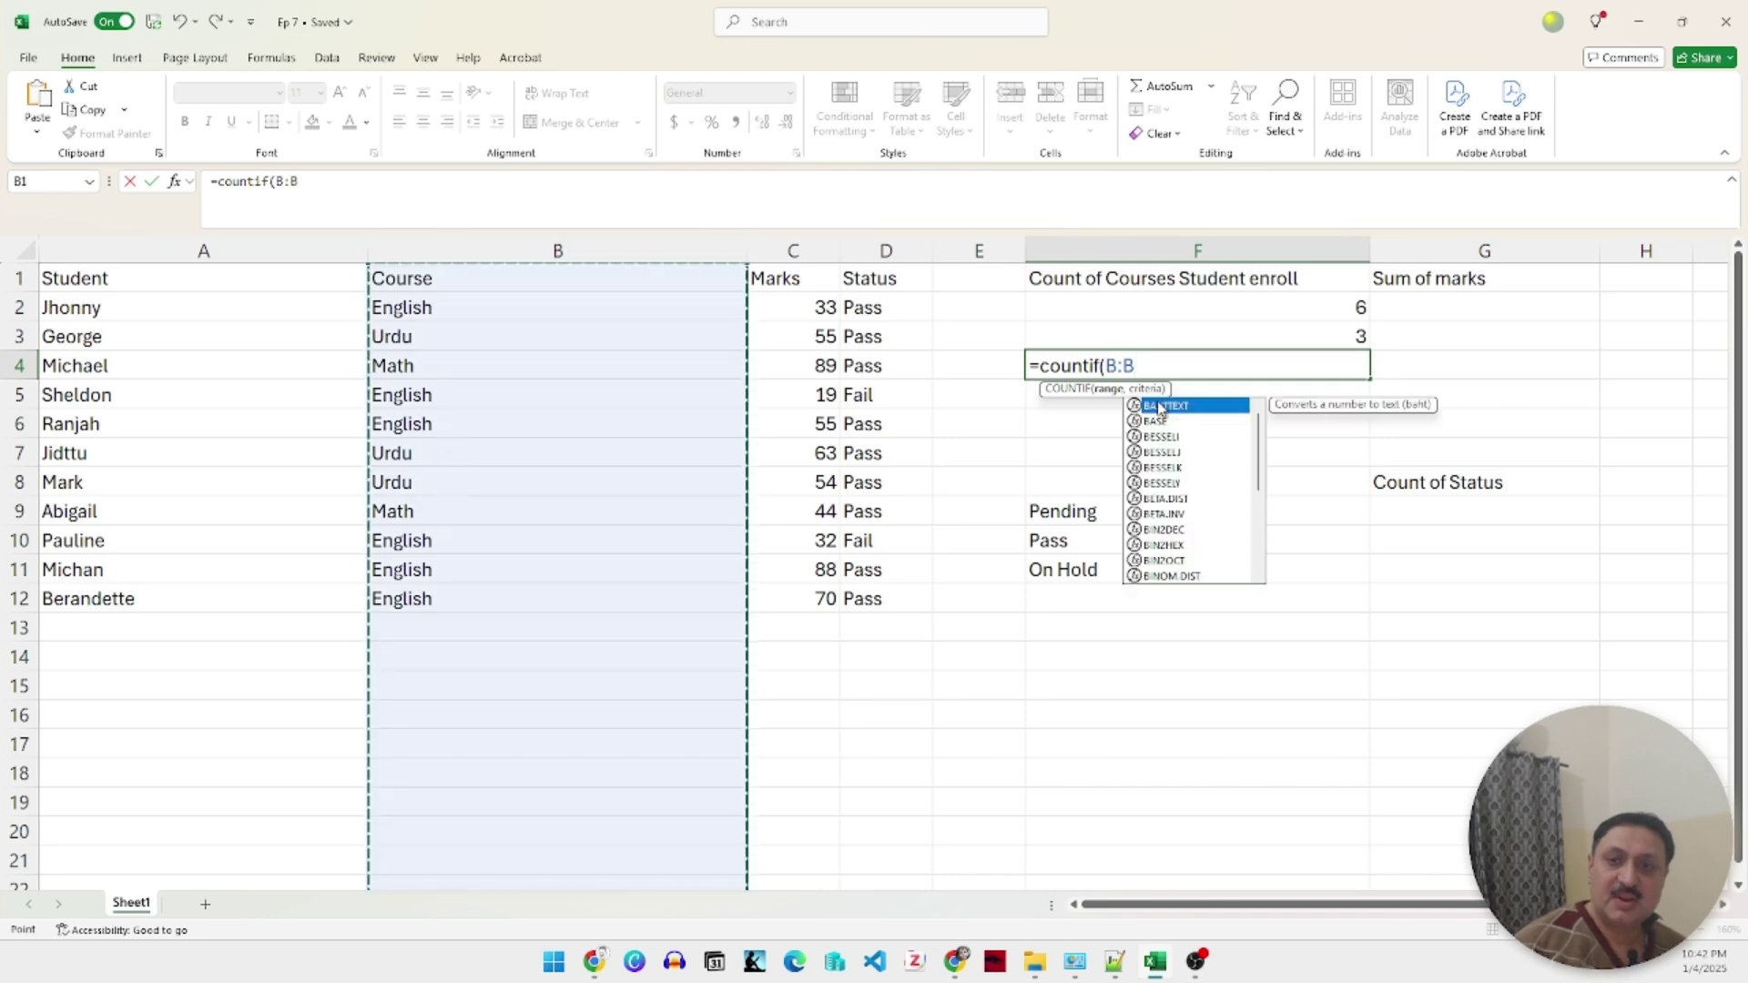
click(1154, 368)
triple_click(1154, 367)
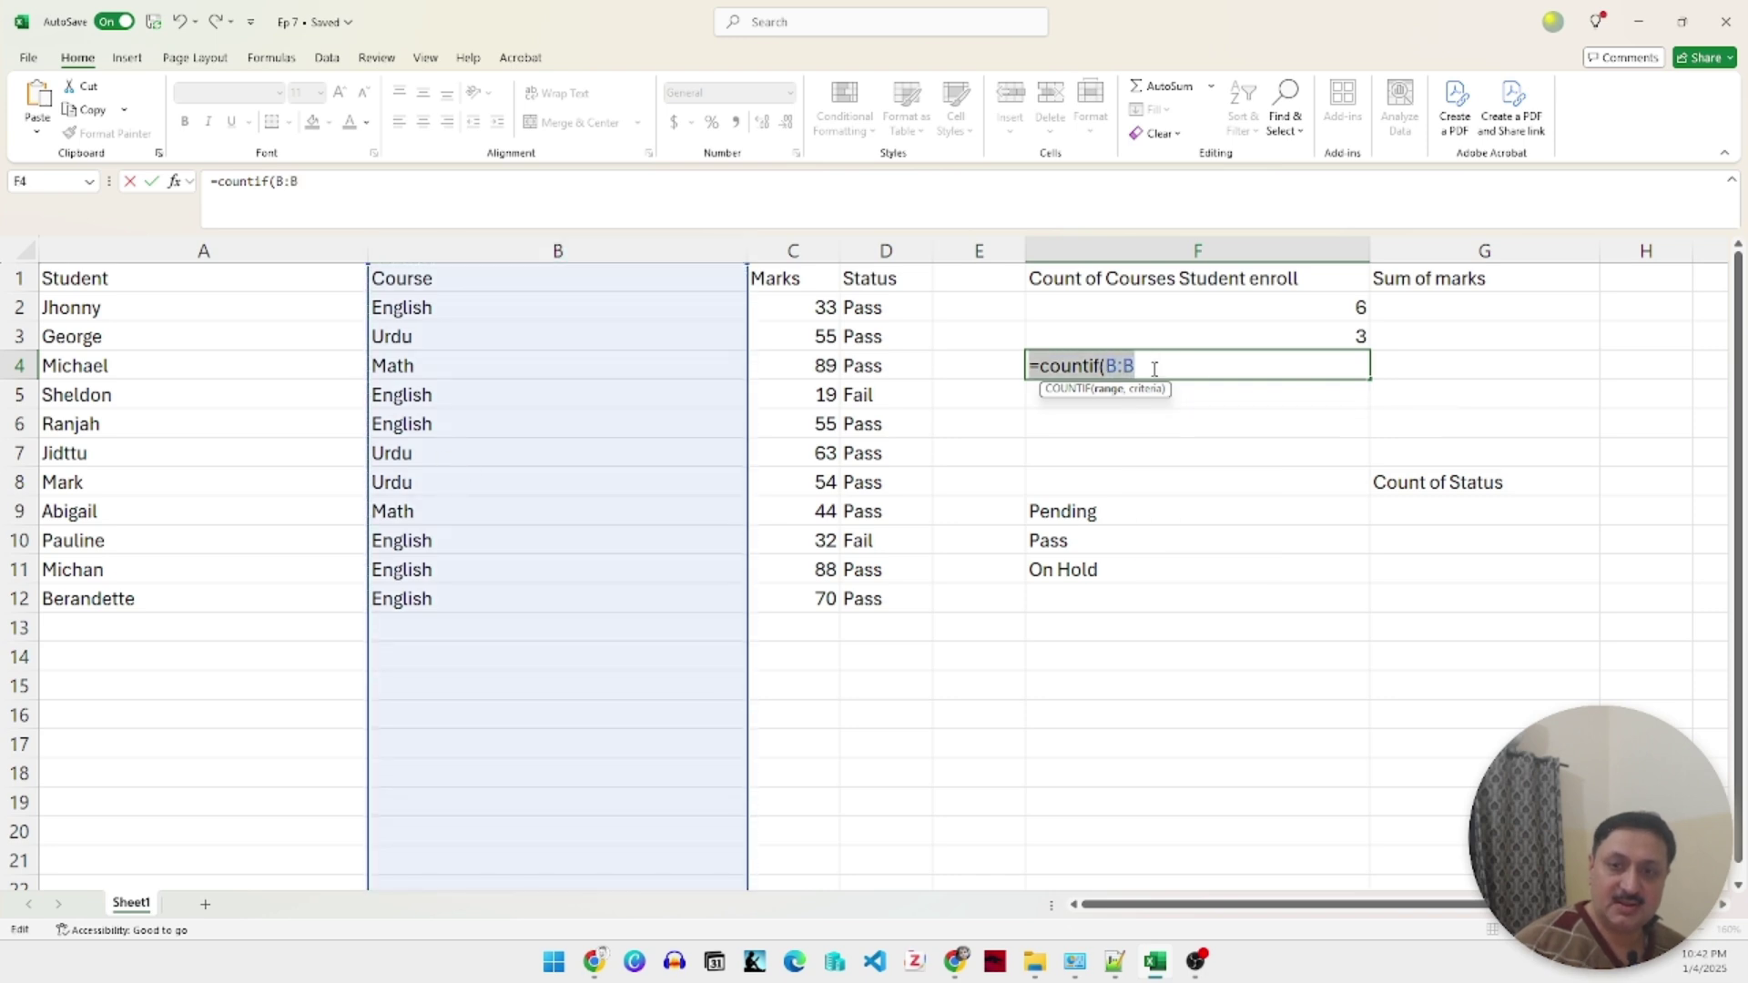
Complete the COUNTIF formula in F4 with cell B4 as the criterion and enter it.
click(1157, 367)
text(,)
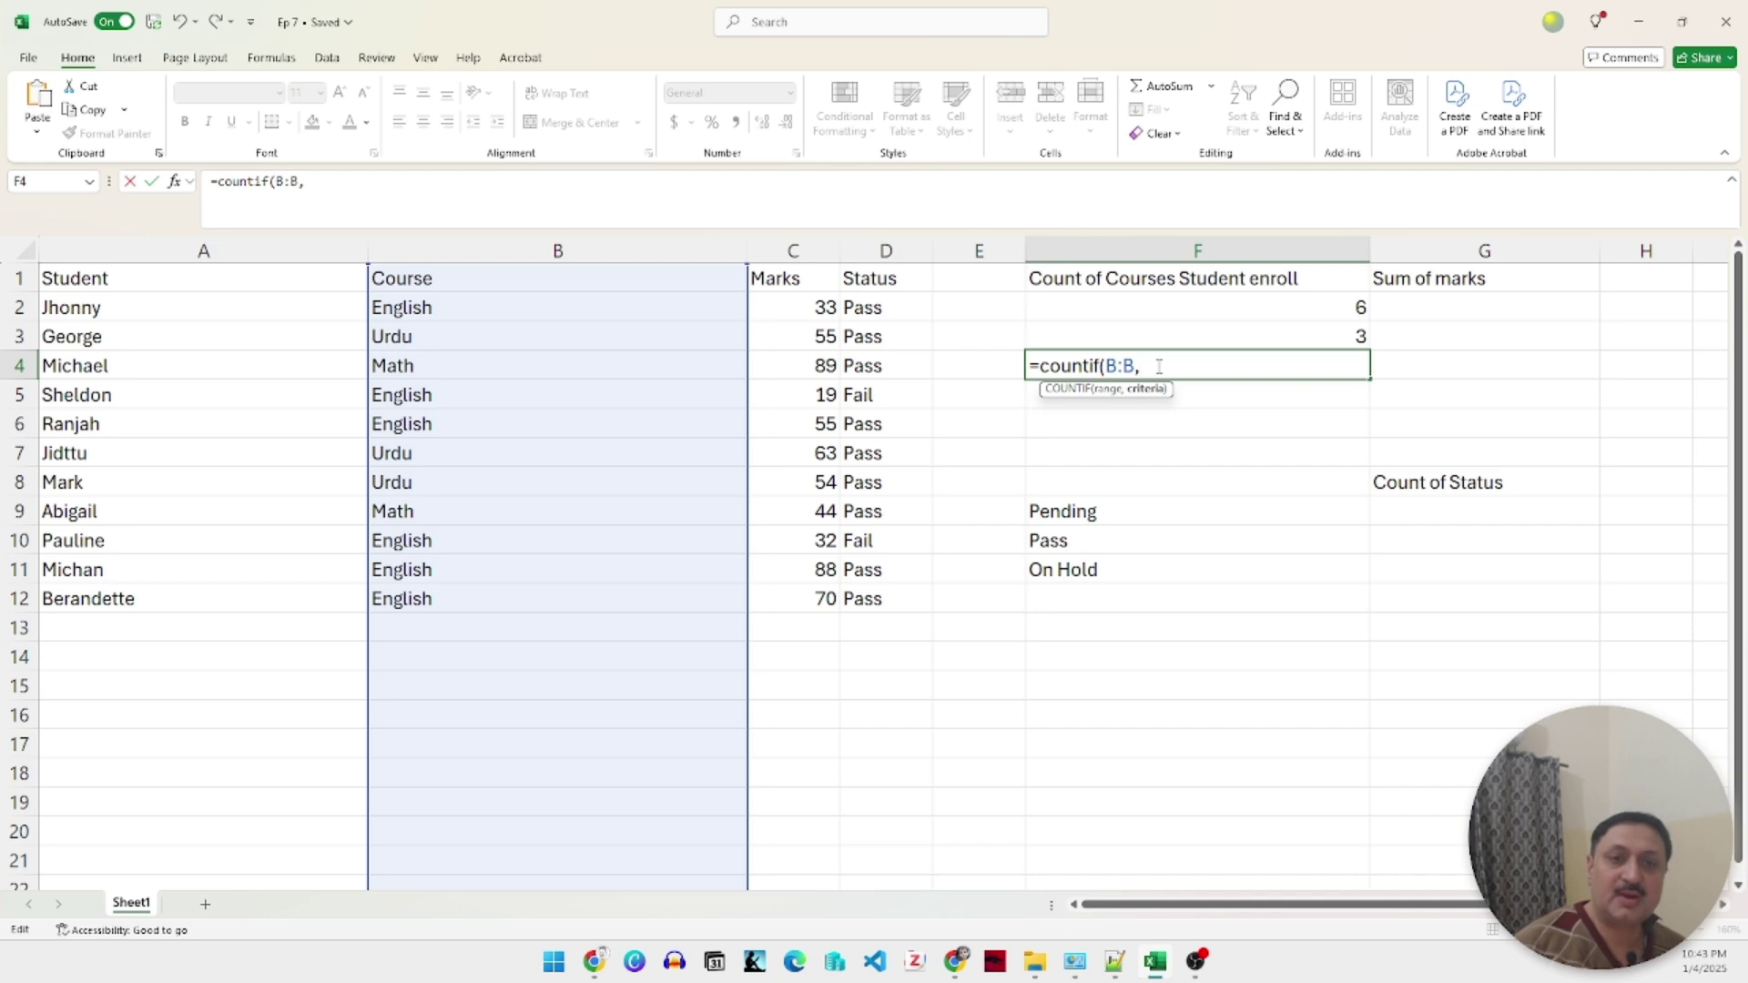
click(416, 364)
text())
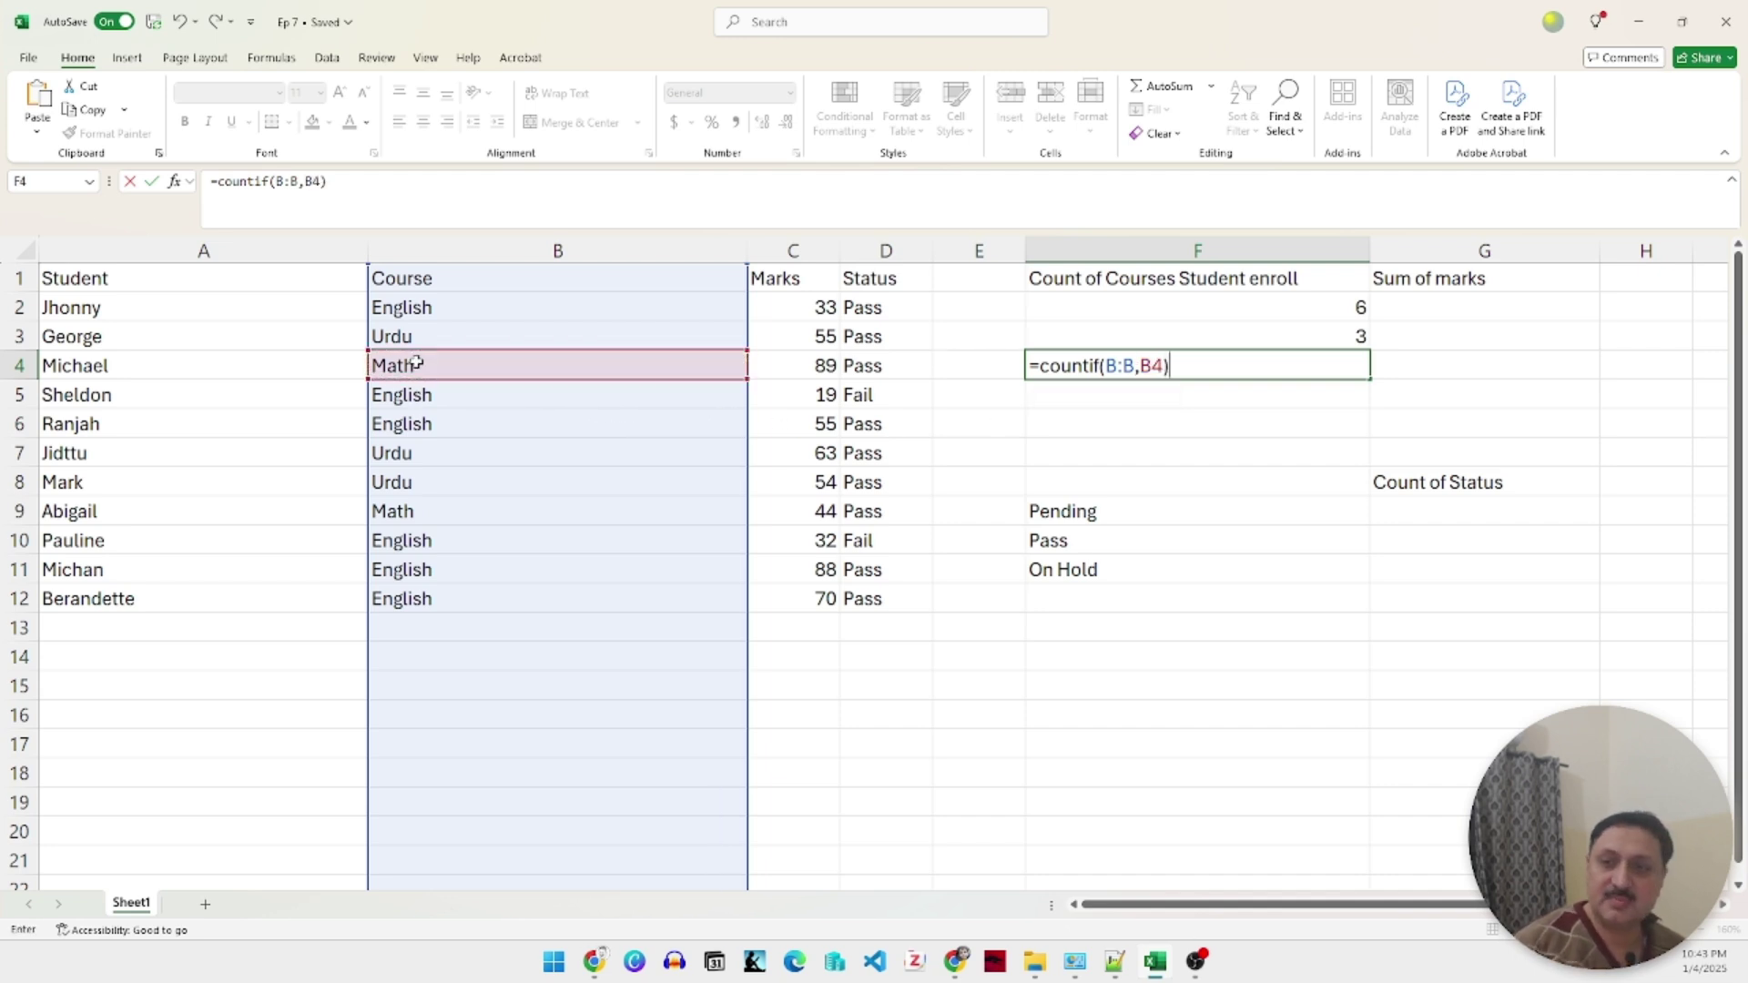
key(Return)
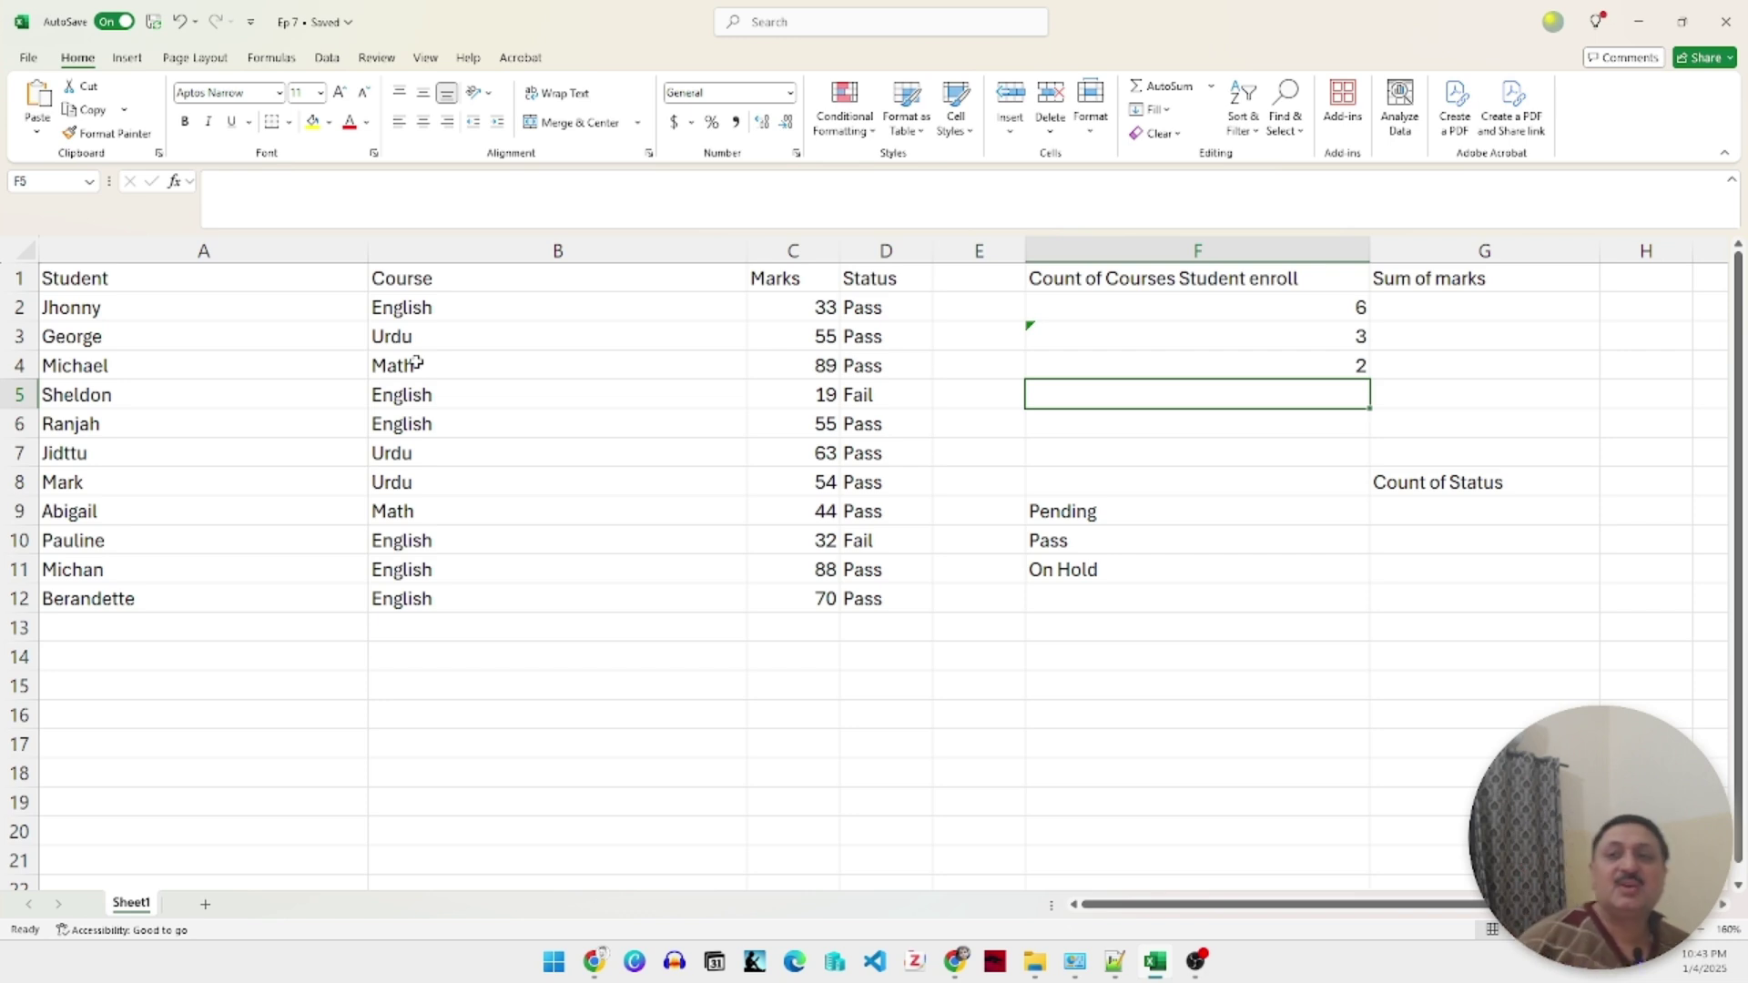
Begin a SUMIF formula in G2 under Sum of marks with the entire Course column, B:B, as its range.
key(Left)
key(Right)
key(Right)
key(Up)
key(Up)
key(Up)
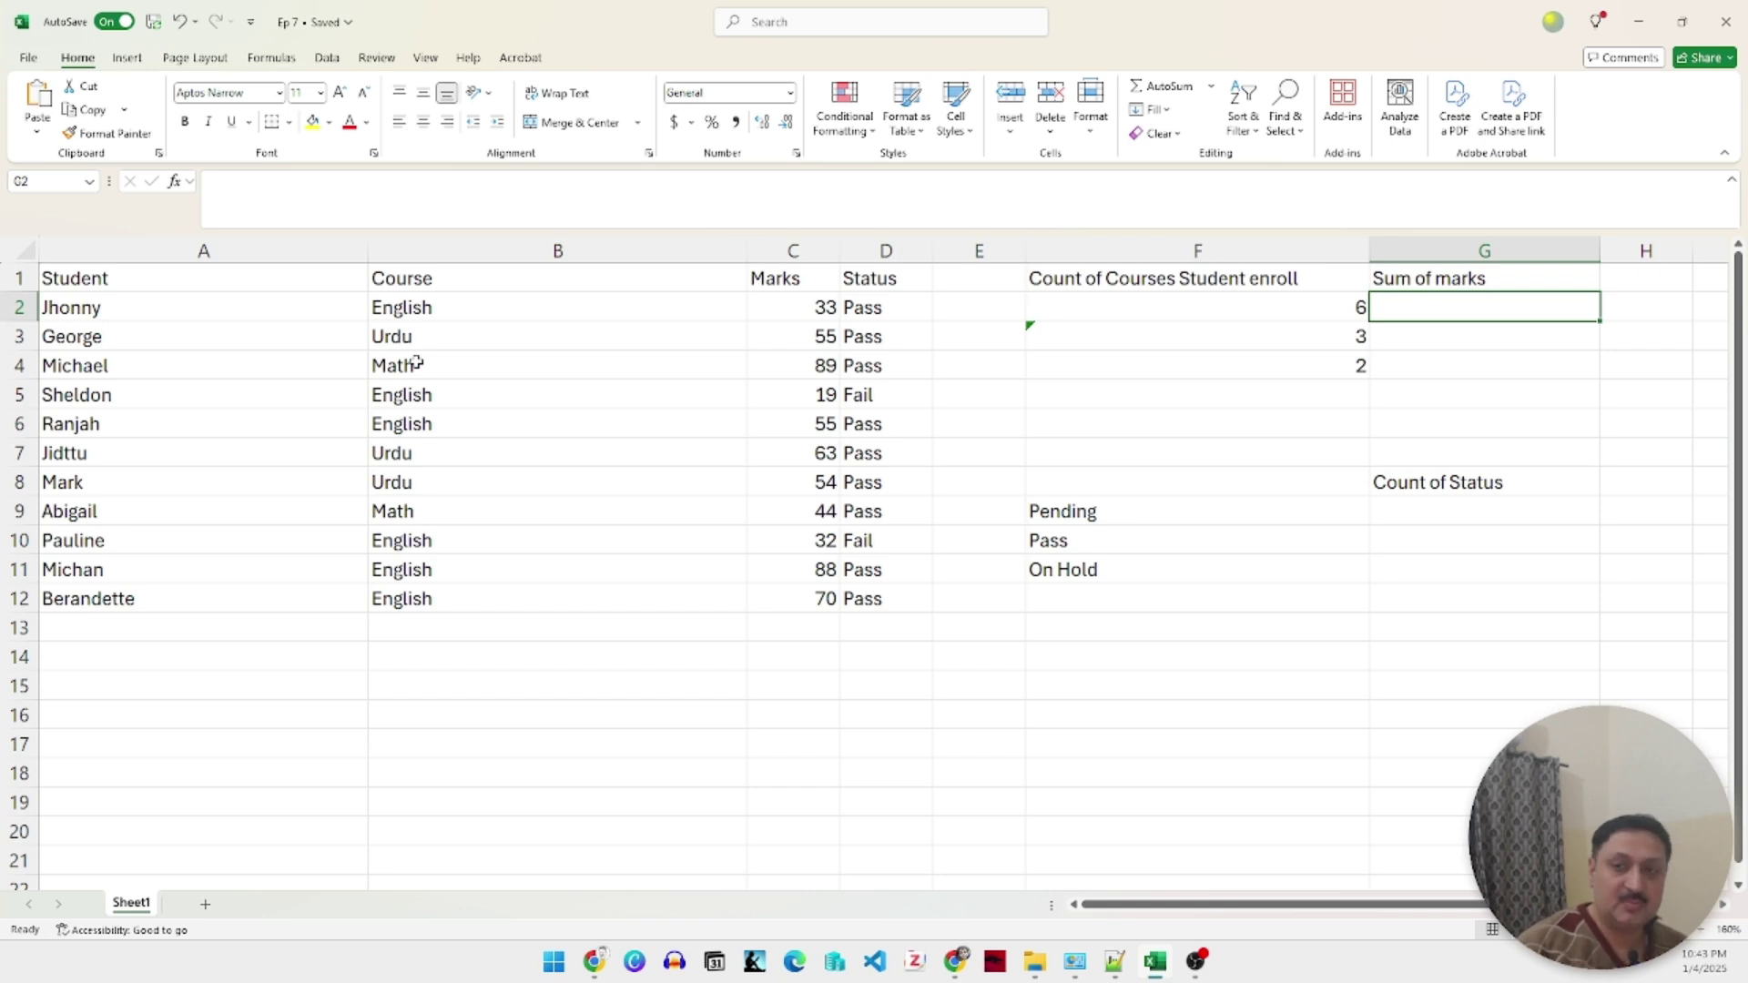
key(Down)
key(Up)
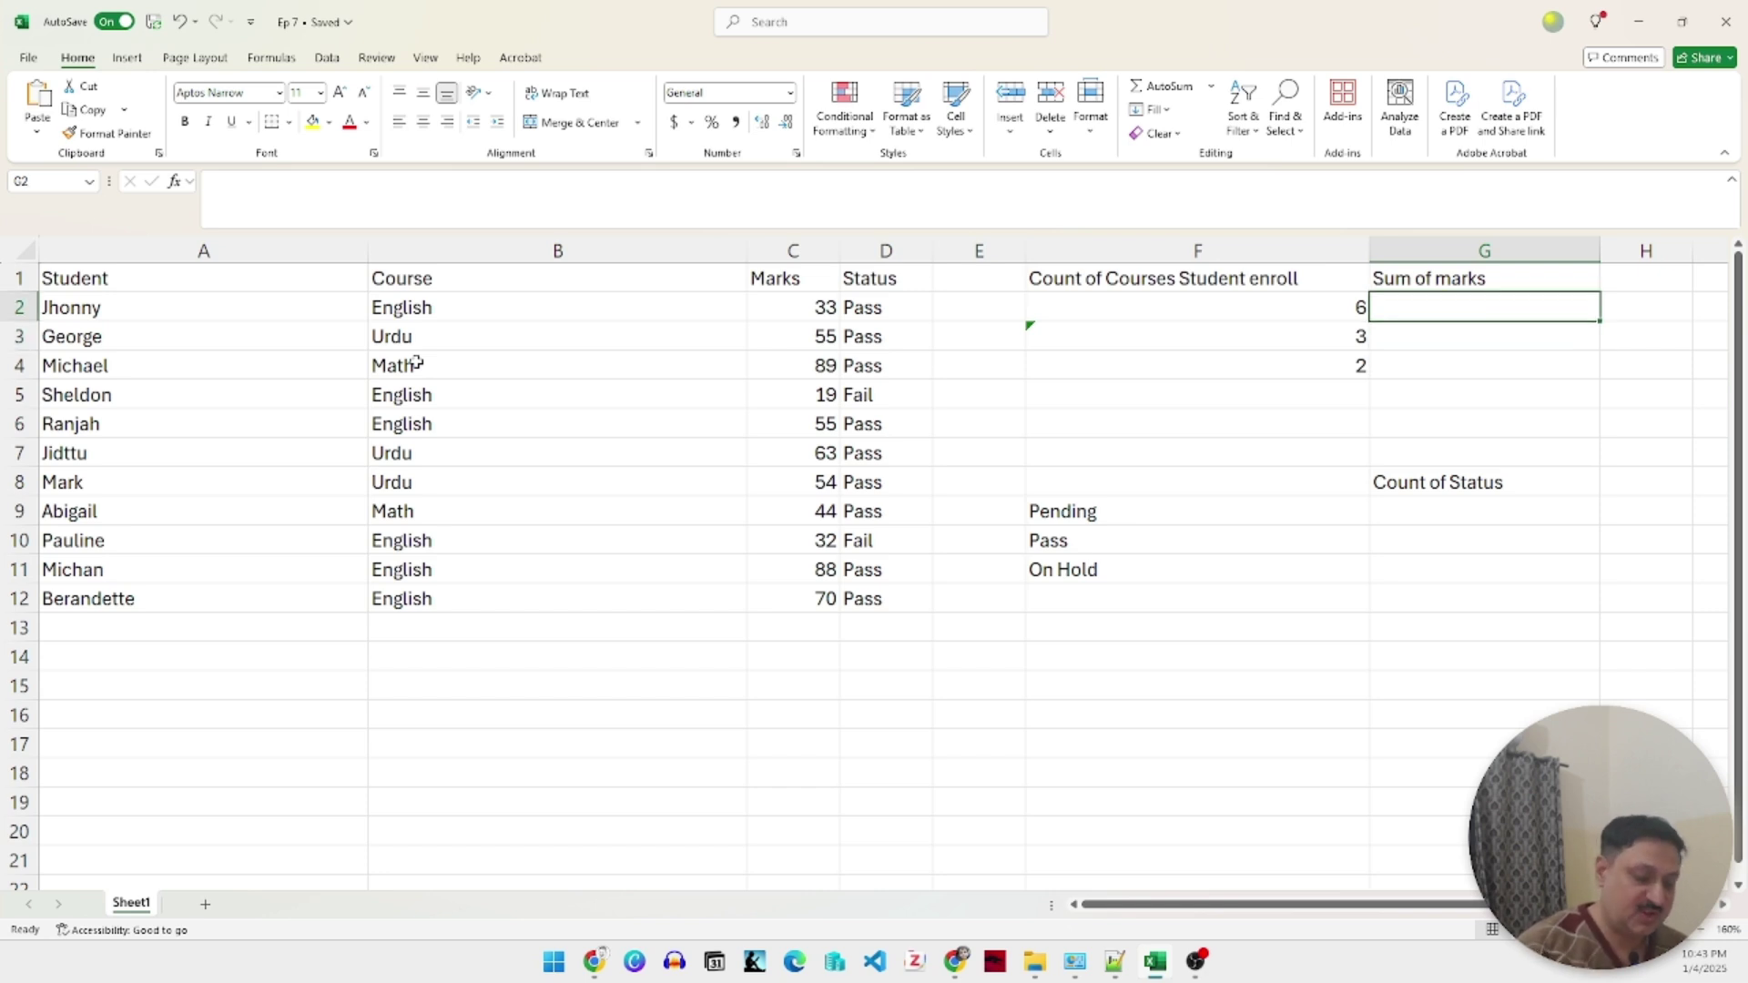
text(=)
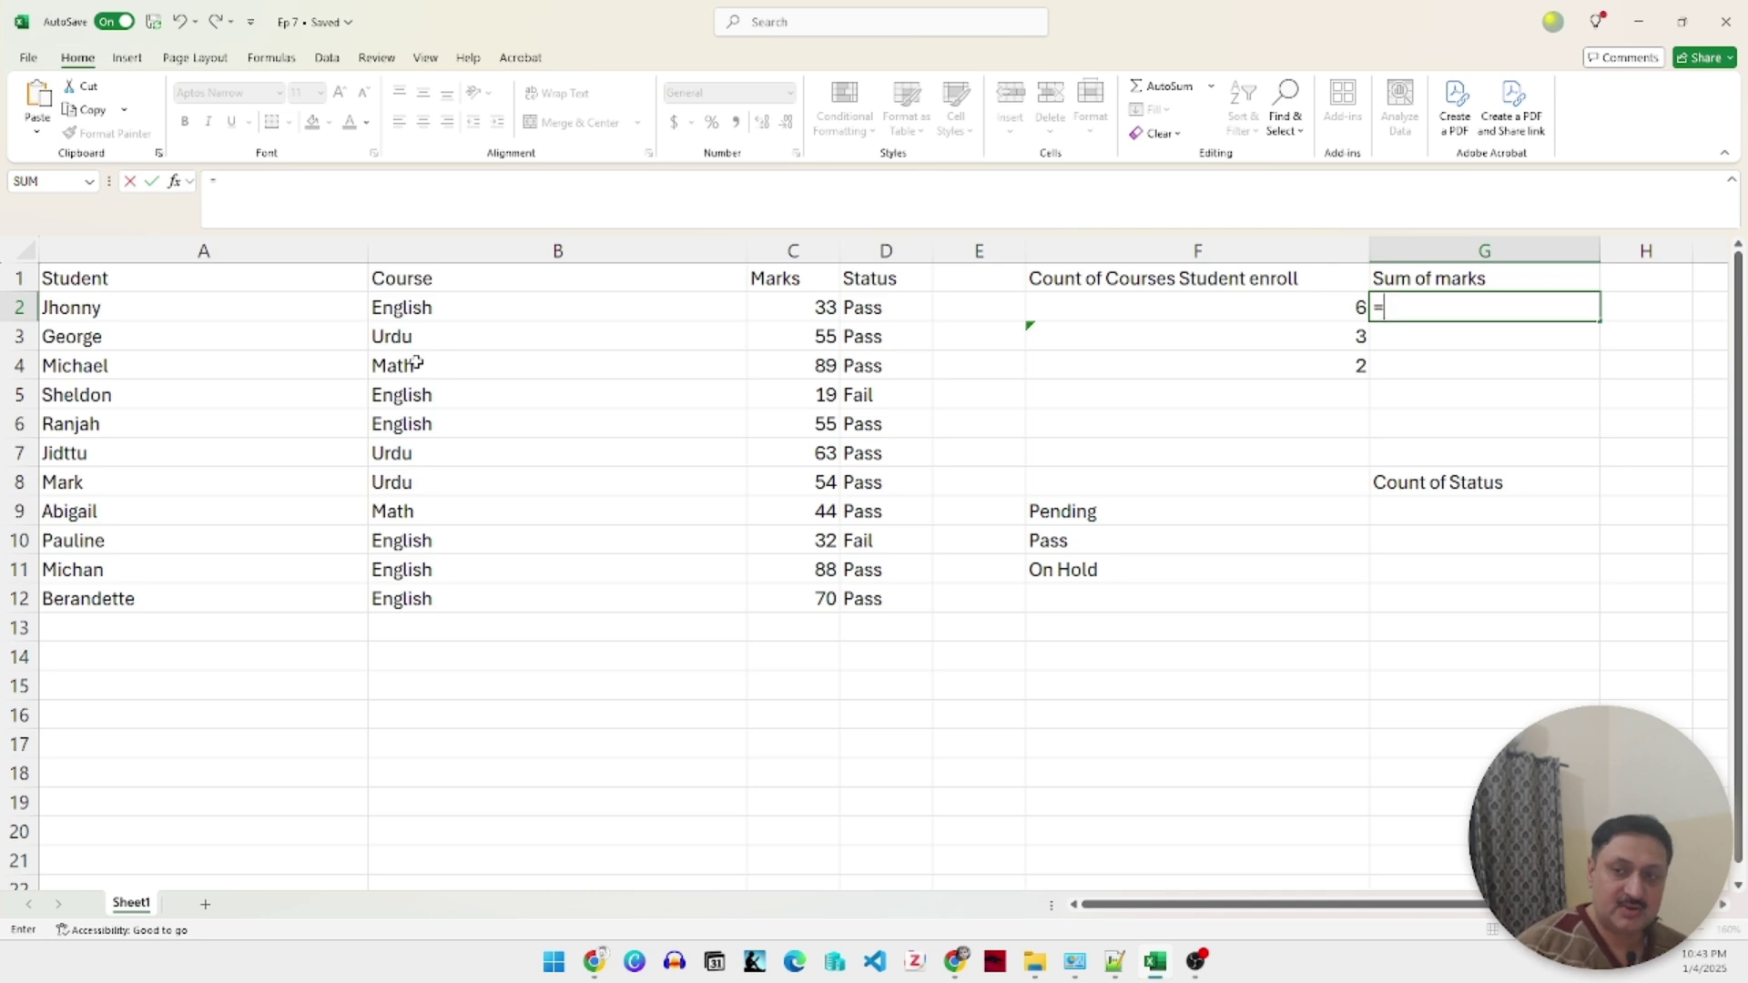
text(sumif)
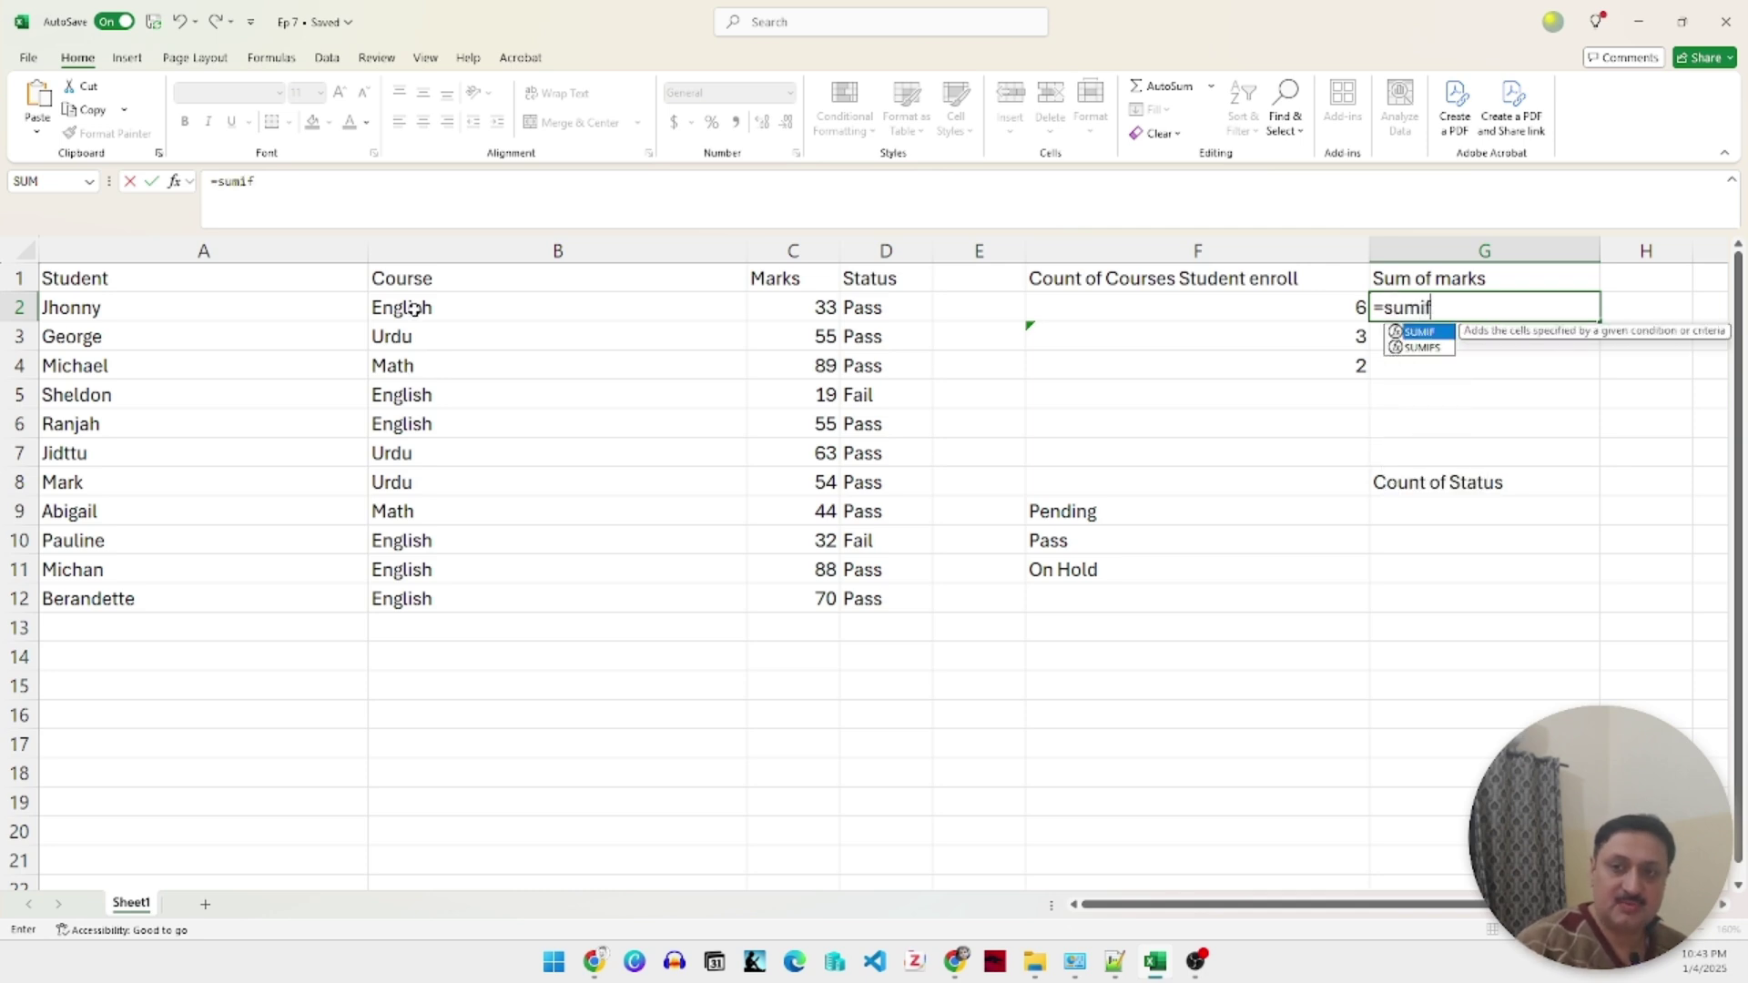
text(()
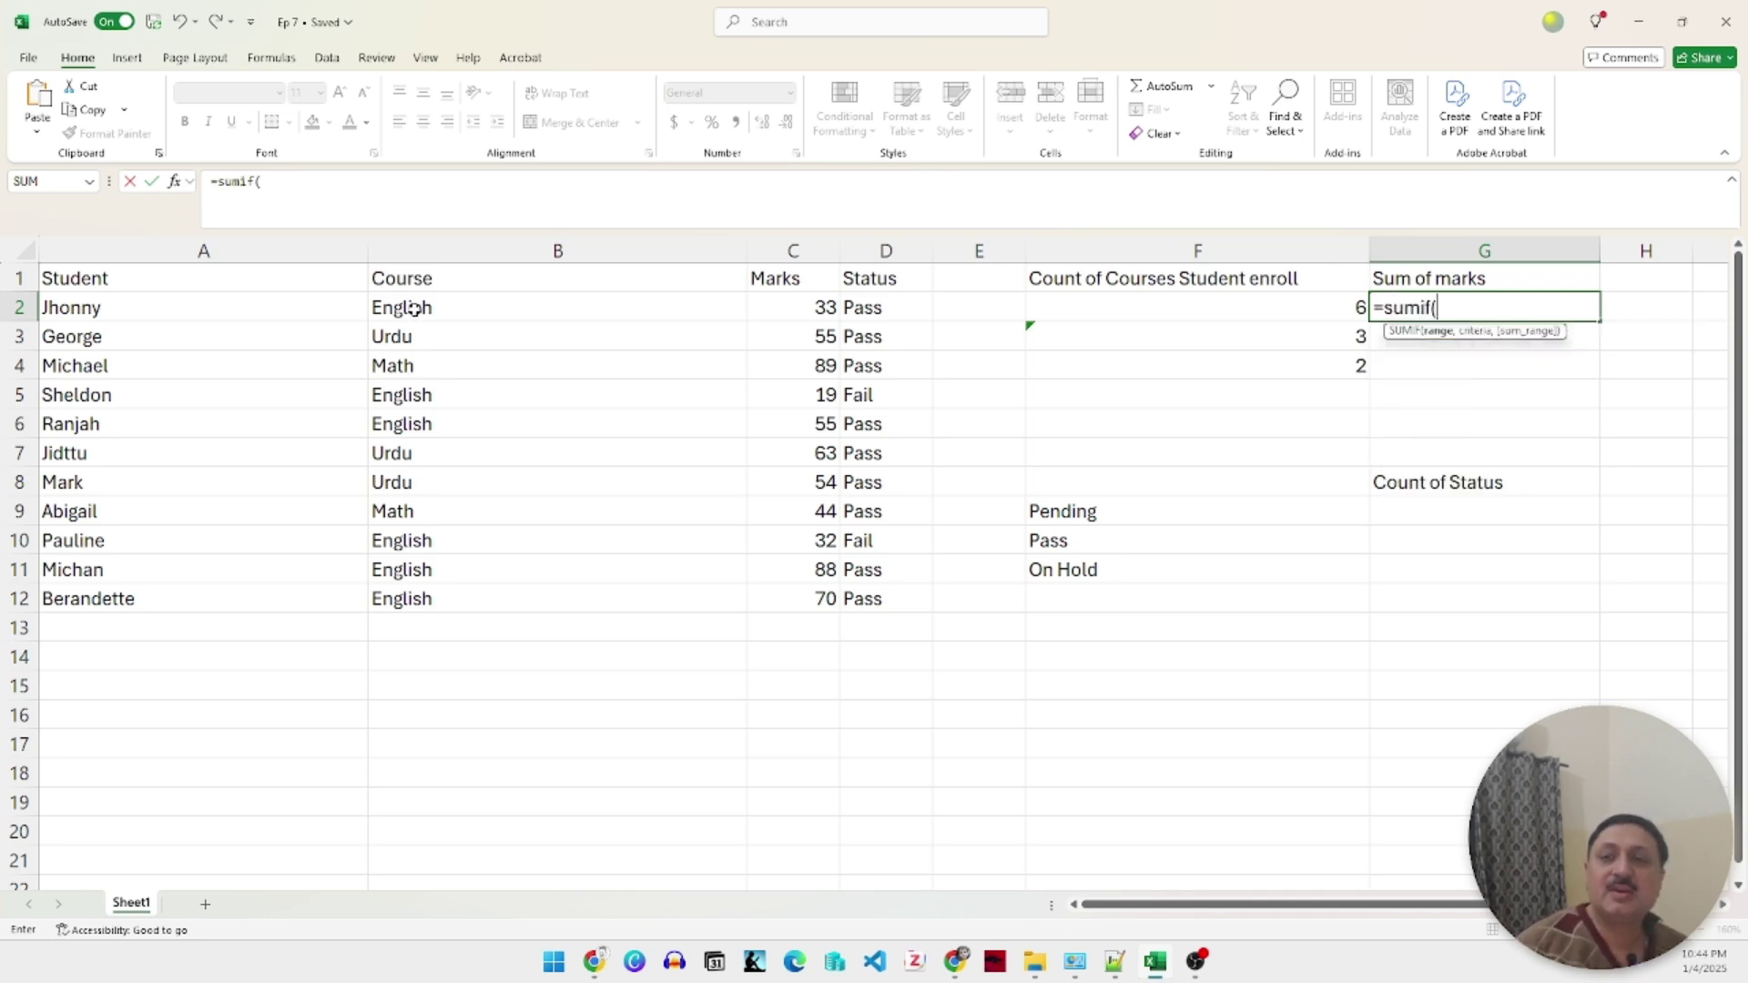
key(BackSpace)
key(BackSpace)
key(BackSpace)
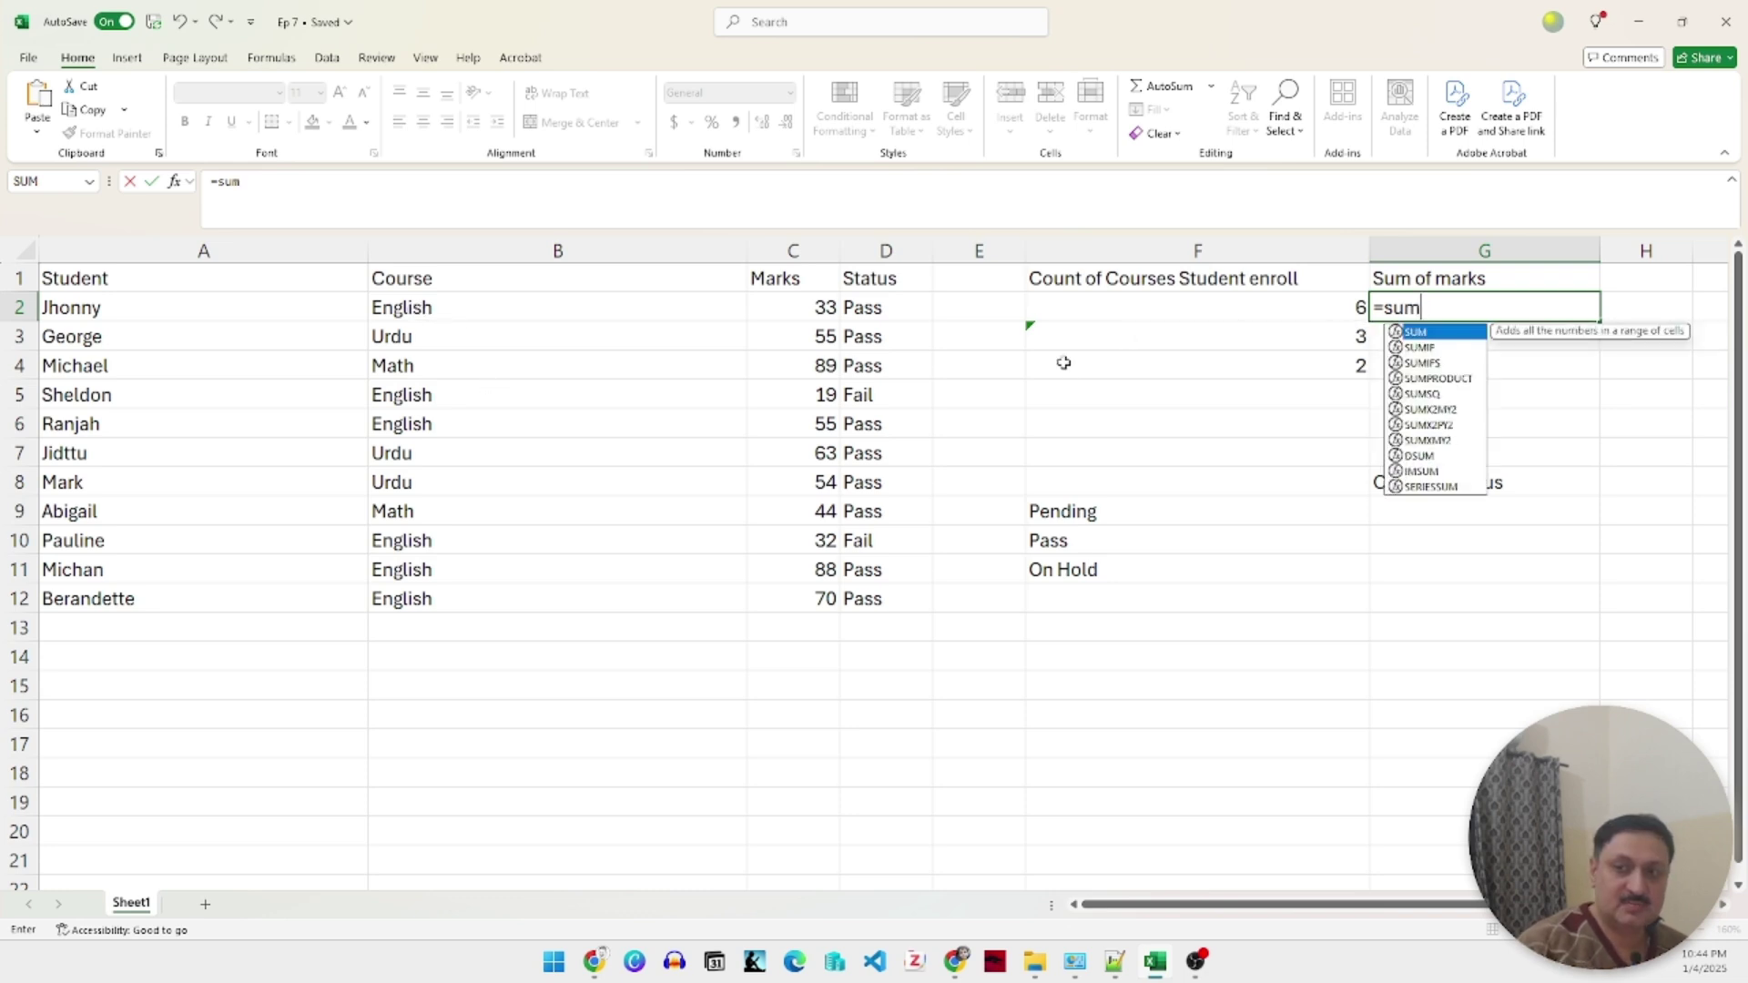
text(if()
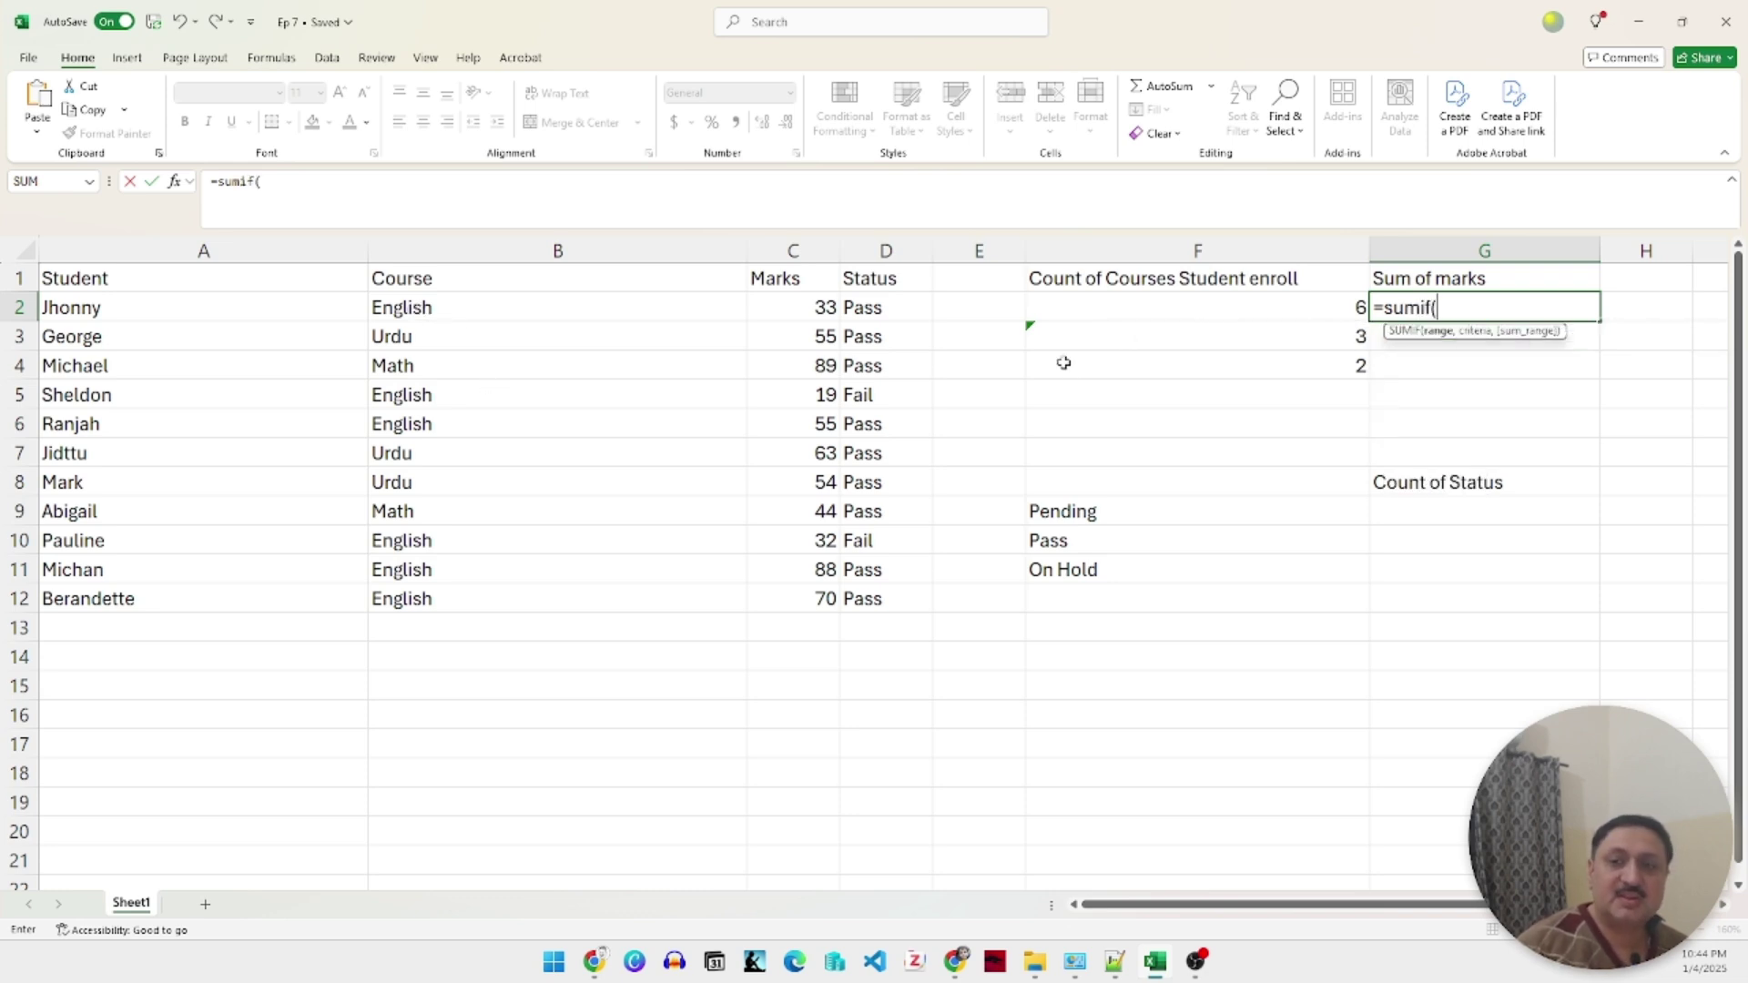
click(558, 251)
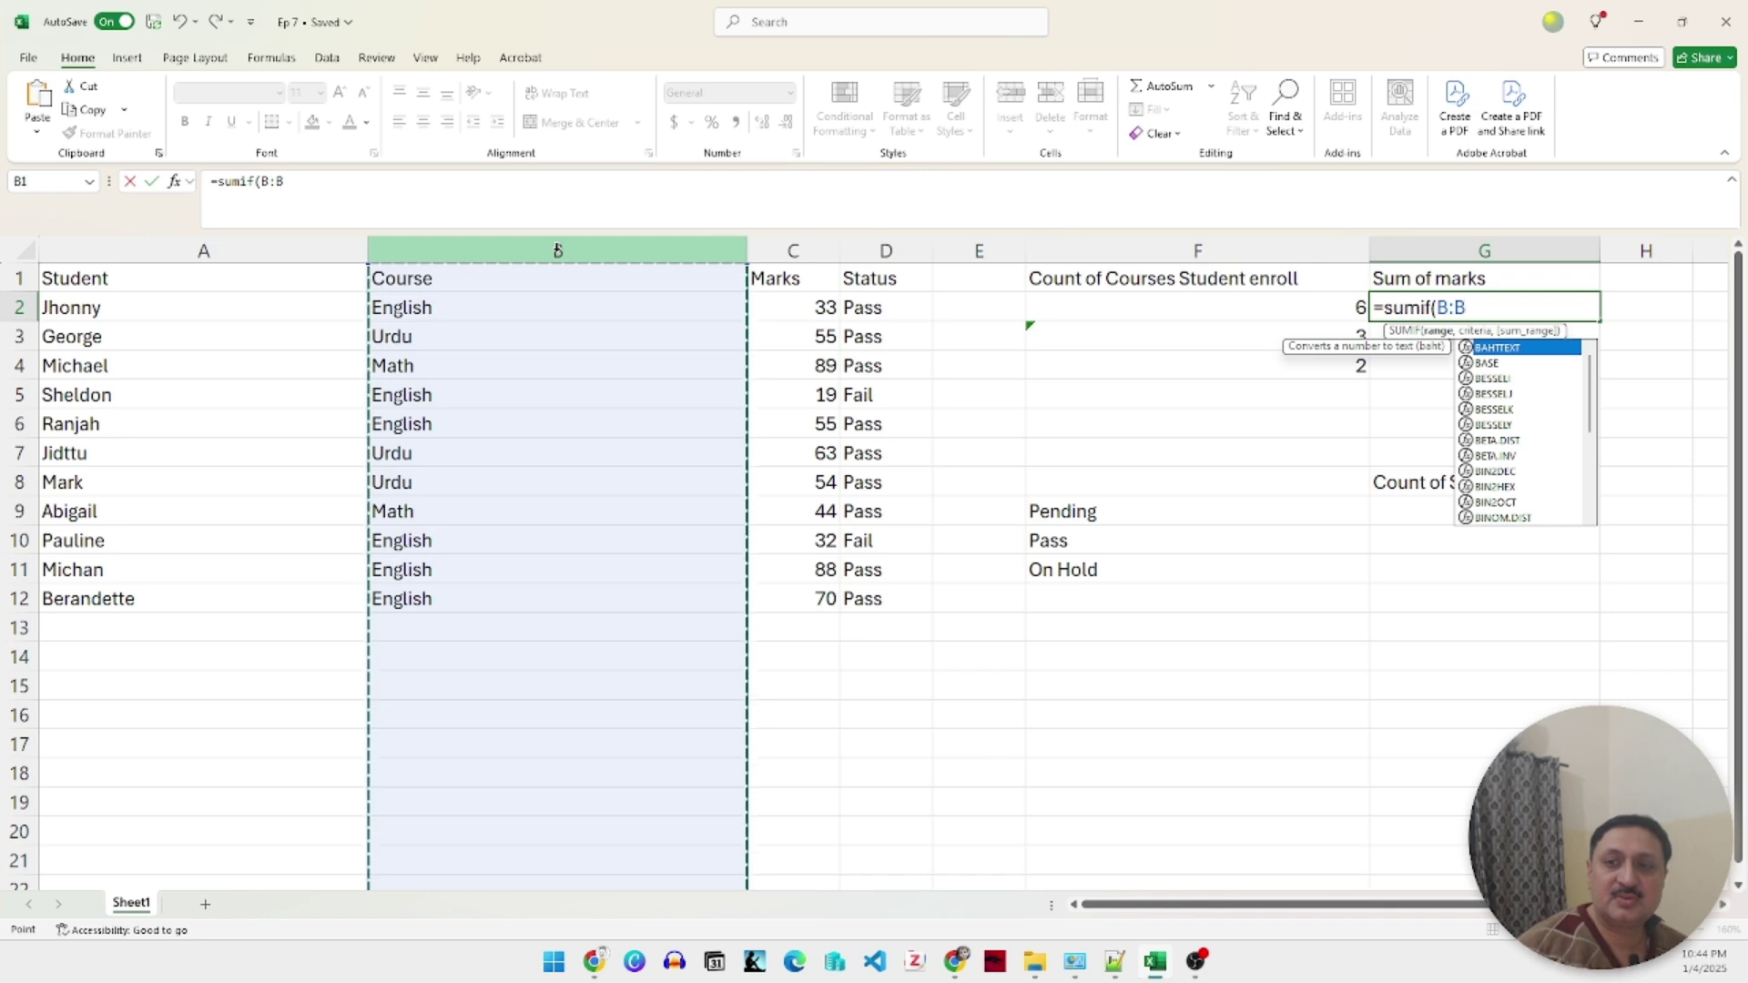
Complete the SUMIF formula in G2 with B2 as the criterion and the Marks column, C:C, as the sum range, and enter it.
text(,)
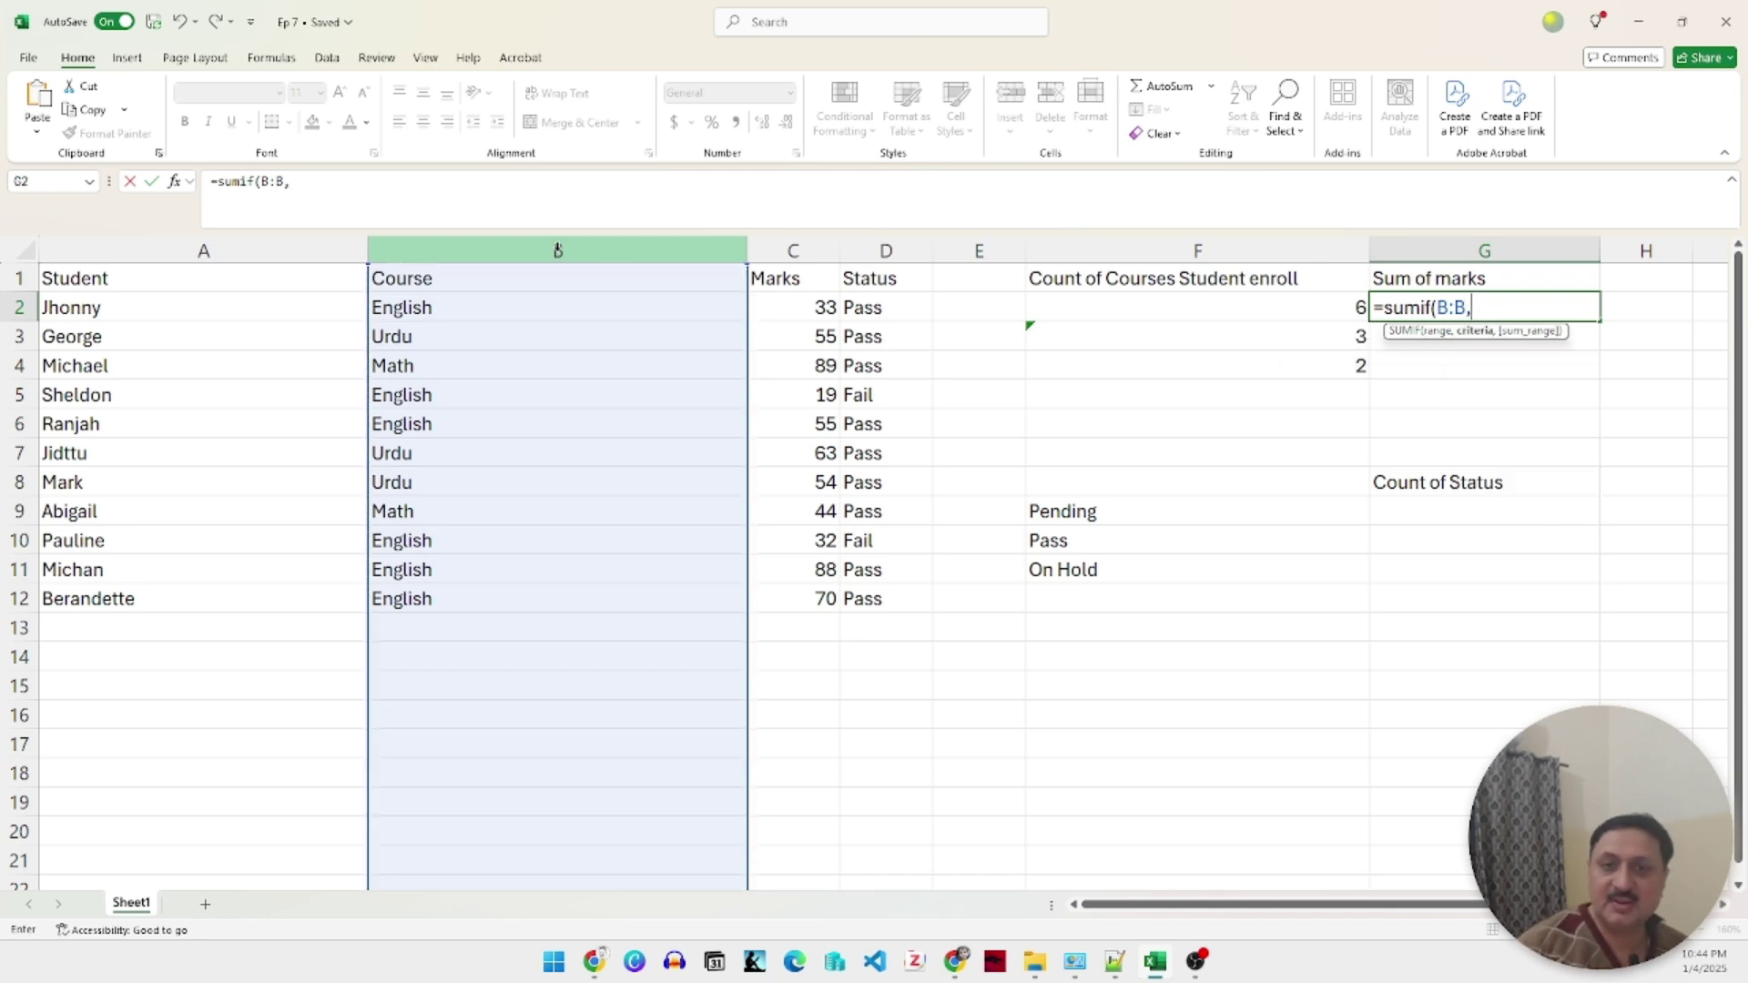
click(433, 312)
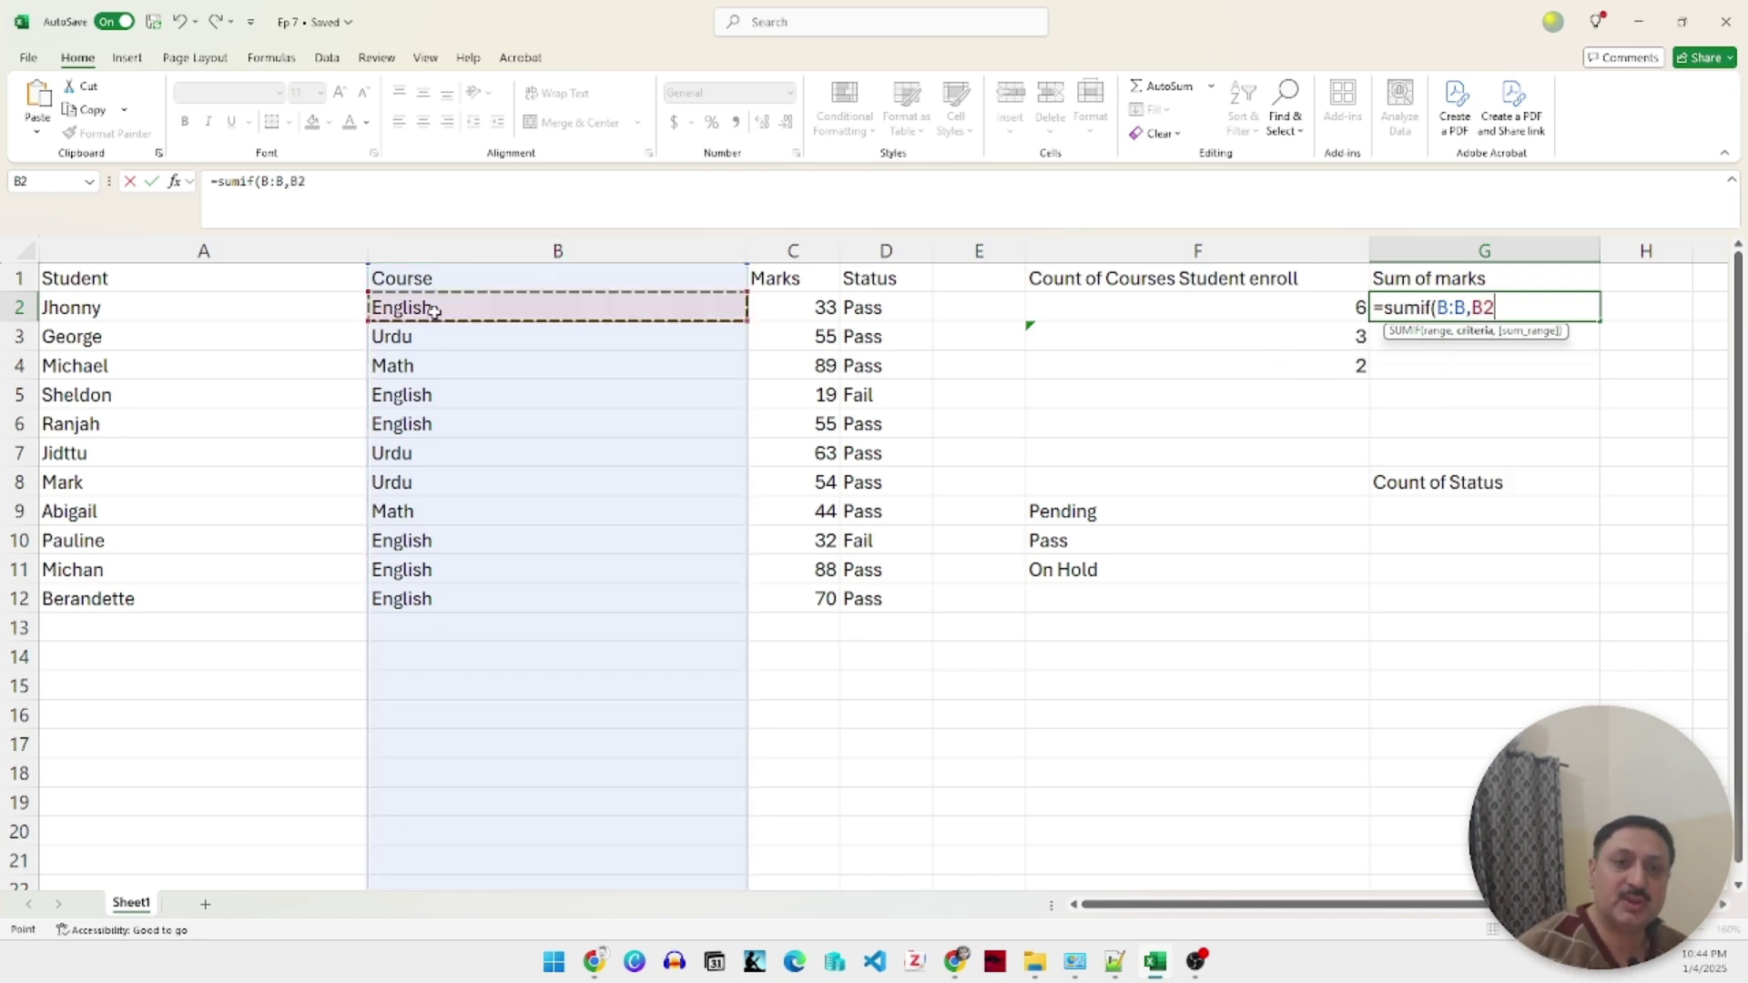
text(,)
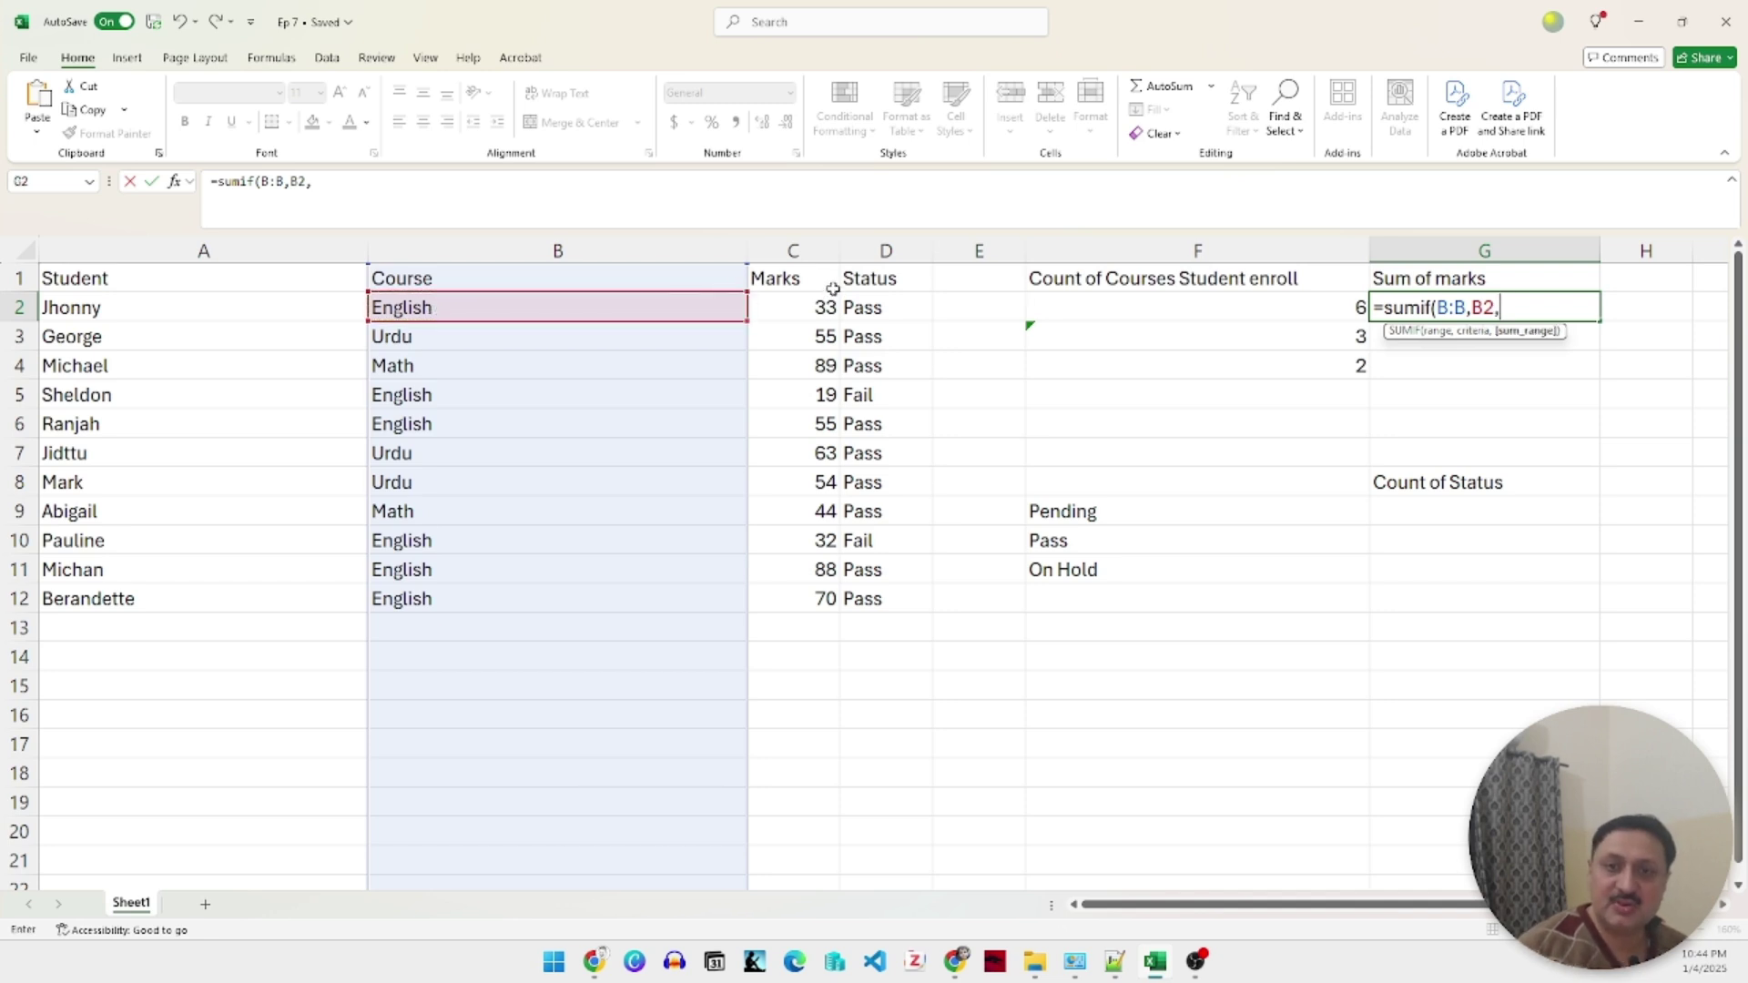
click(812, 244)
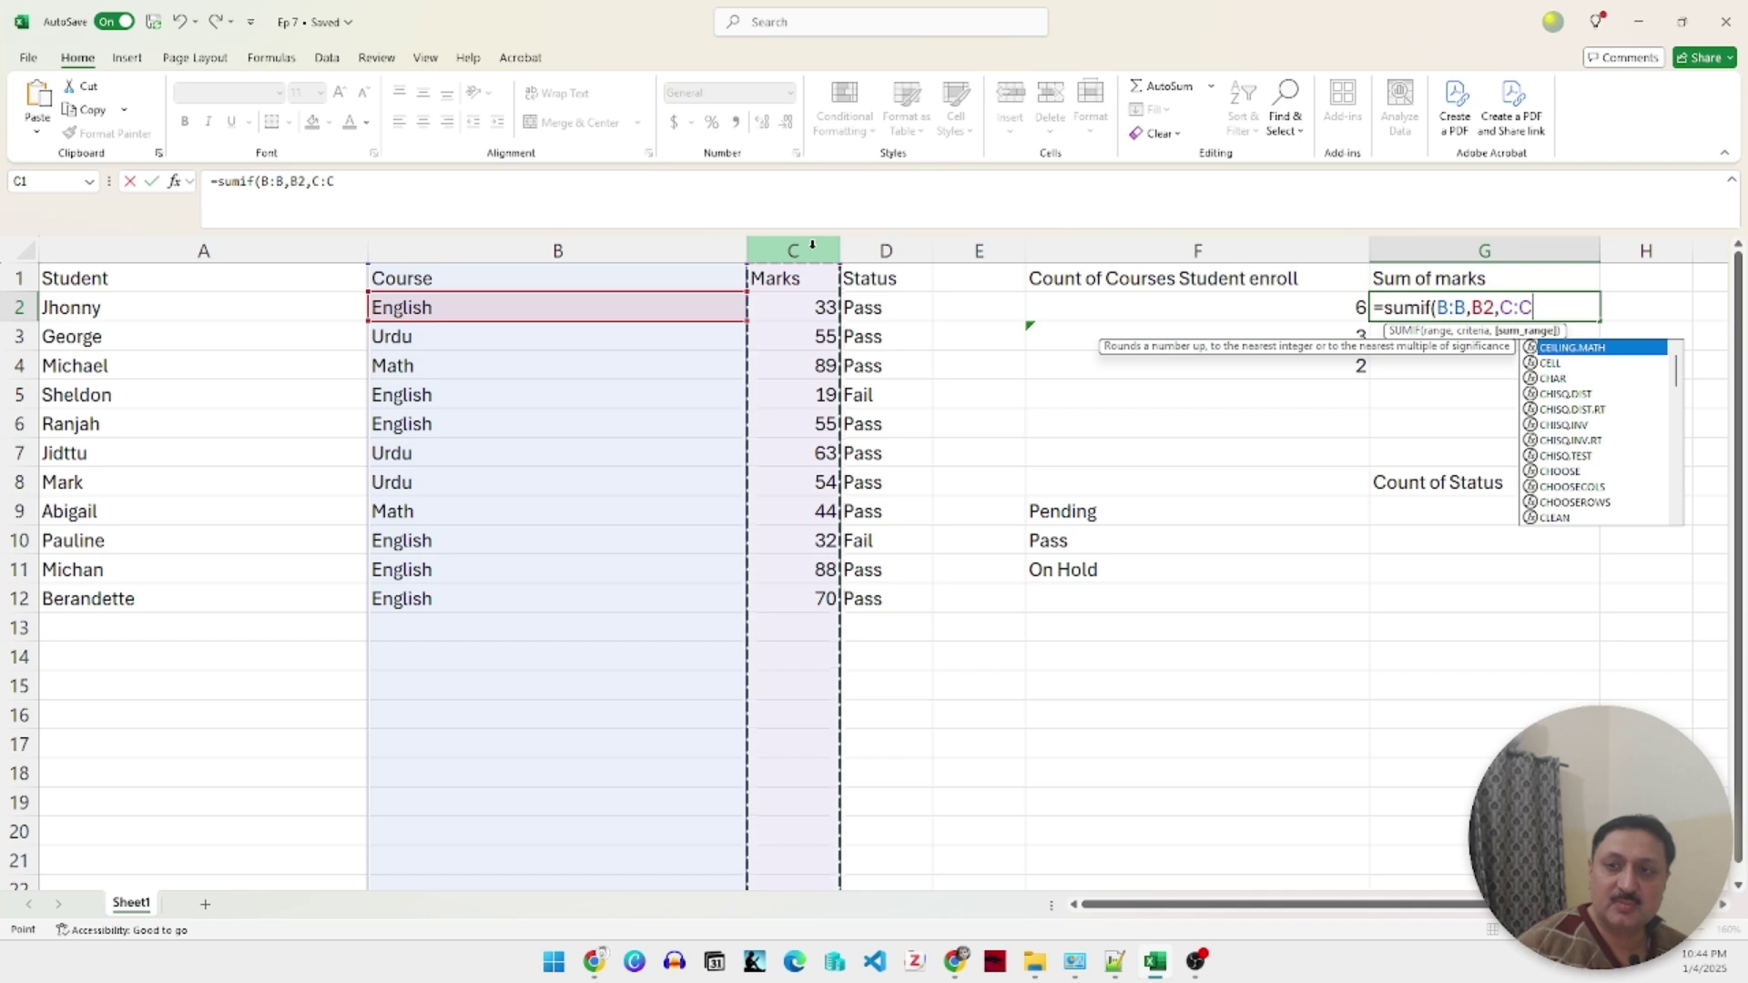
text())
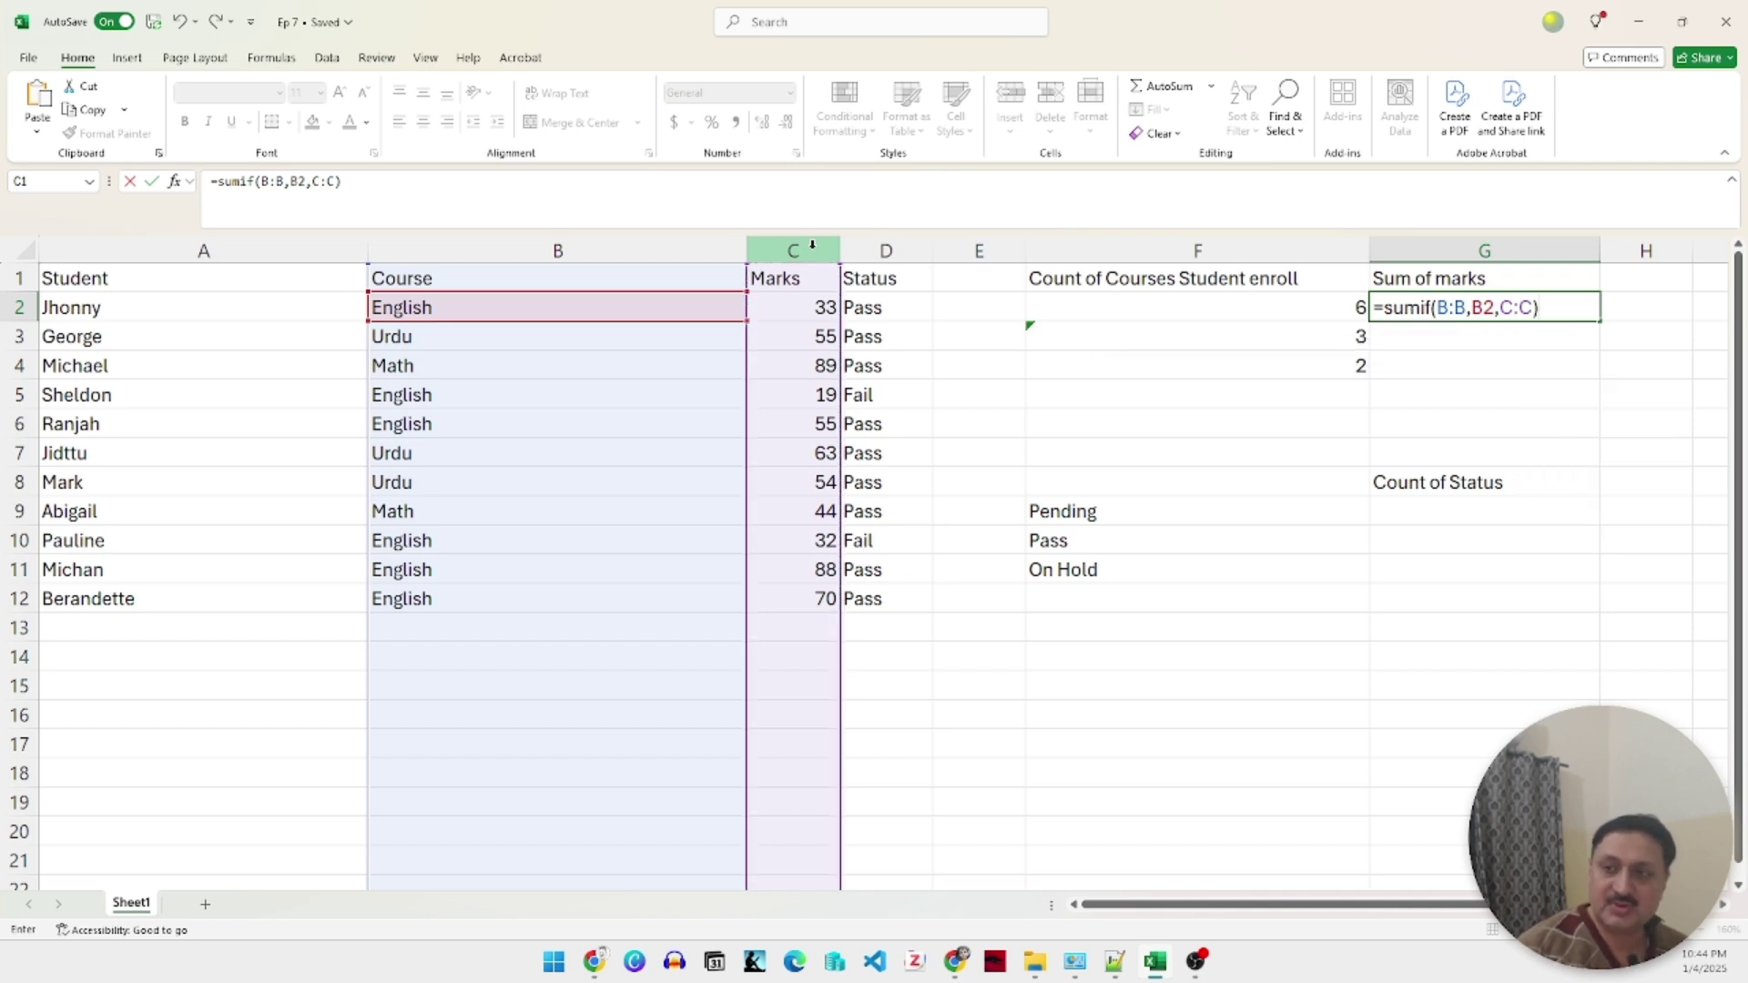
key(Return)
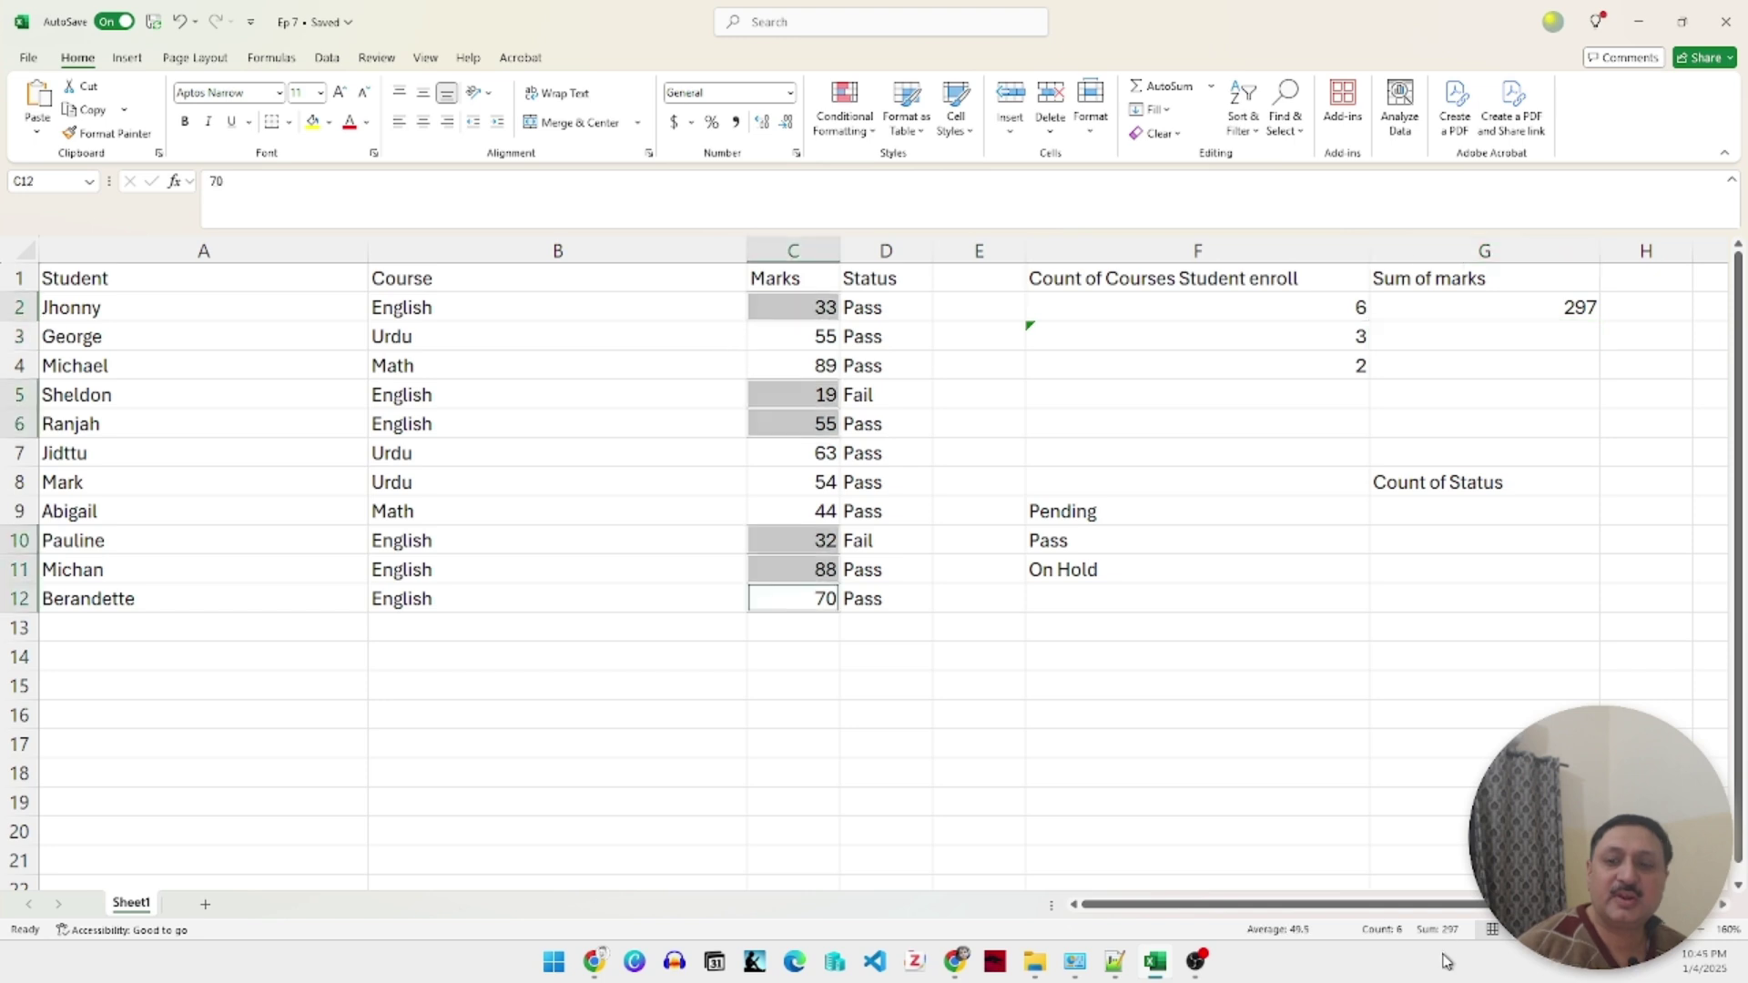
Begin a SUMIF formula in G3 under Sum of marks with the entire Course column, B:B, as its range.
double_click(1443, 357)
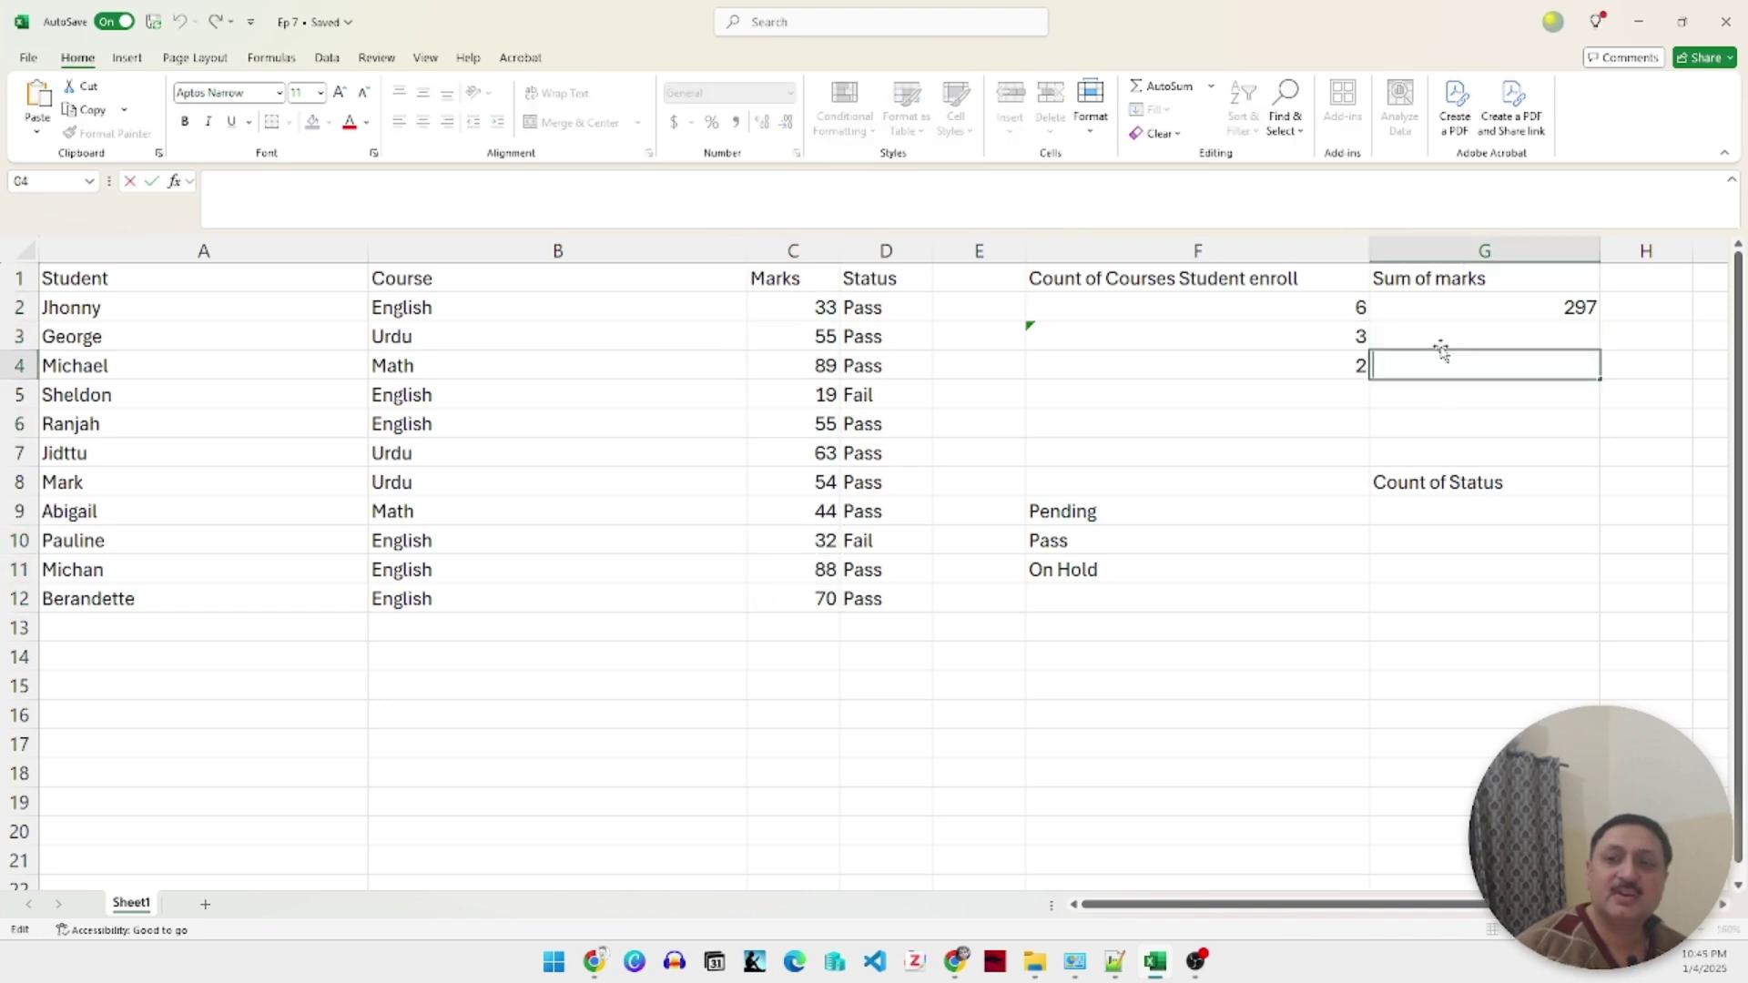
double_click(1442, 344)
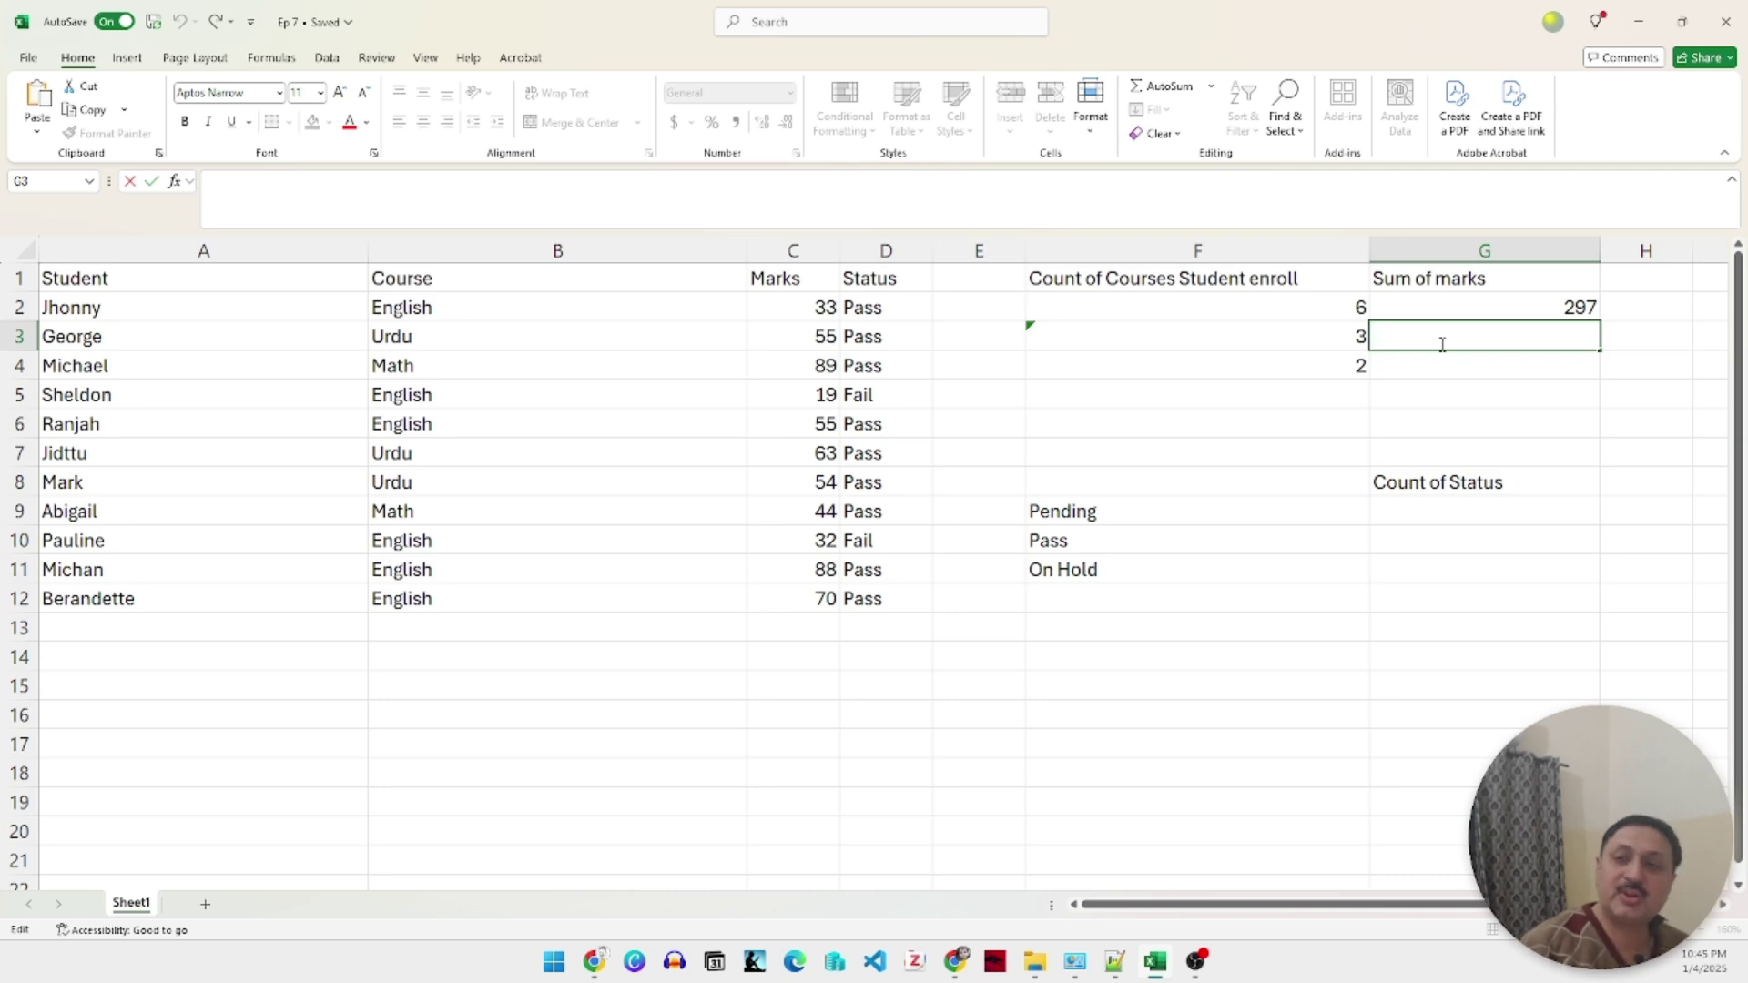
text(=sui)
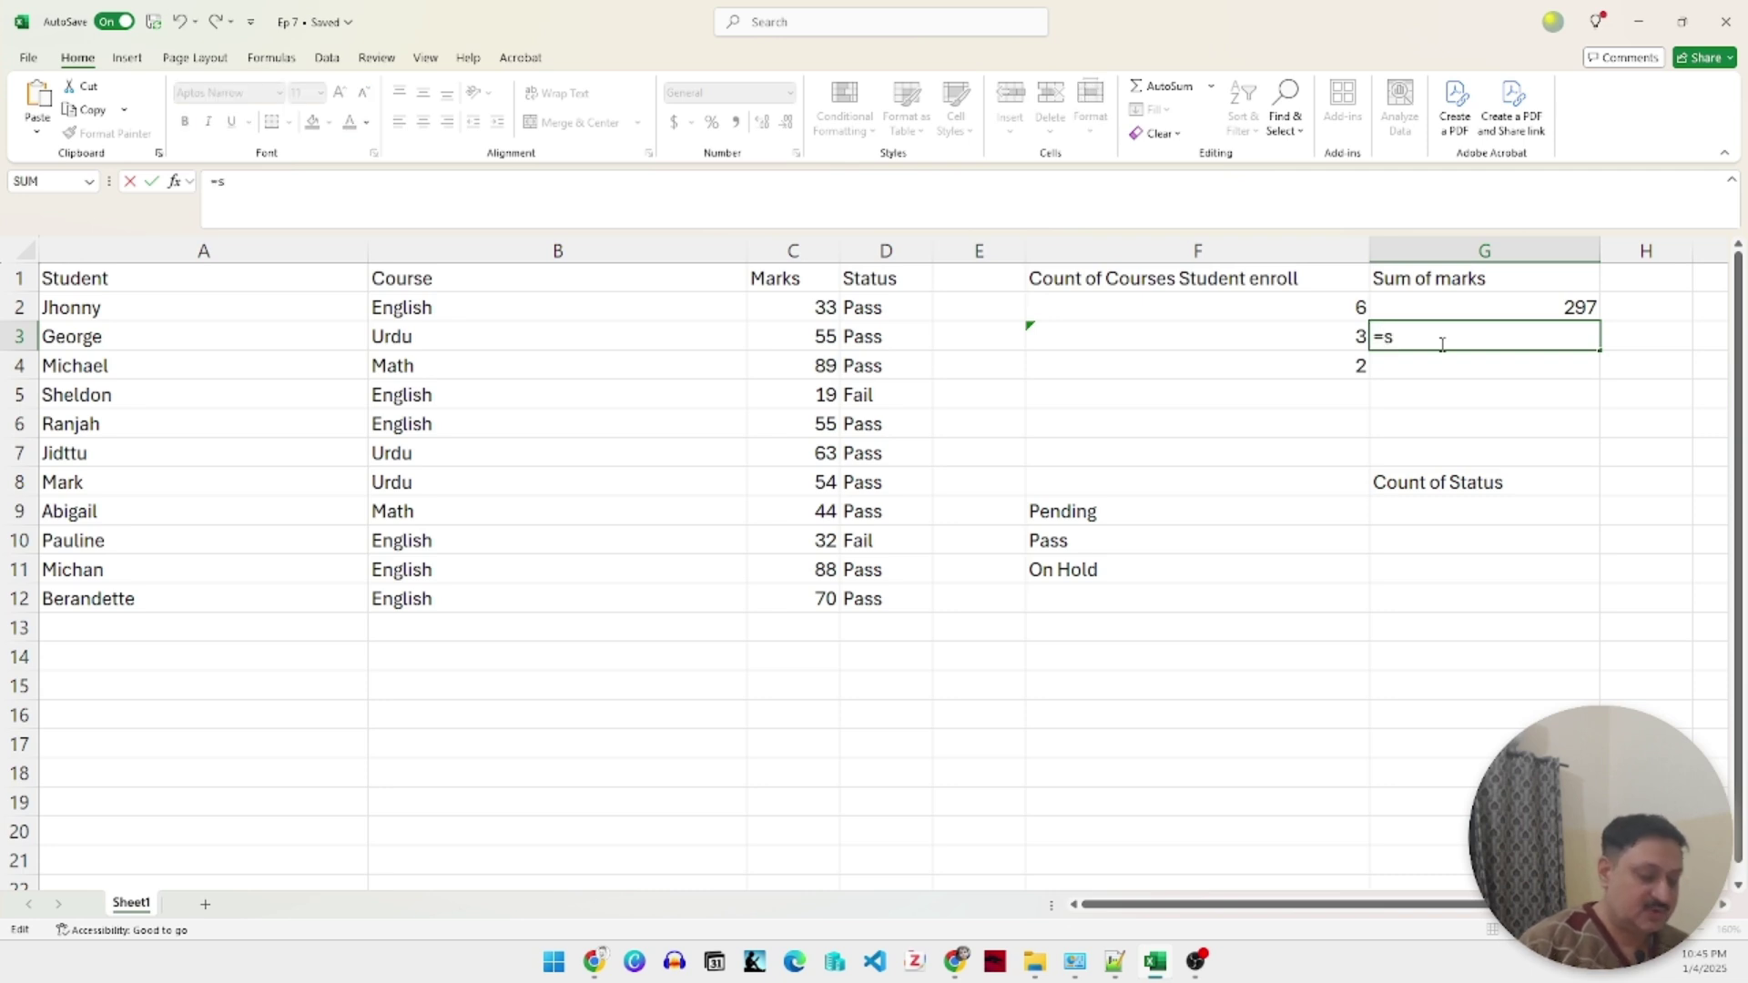
key(BackSpace)
text(mif()
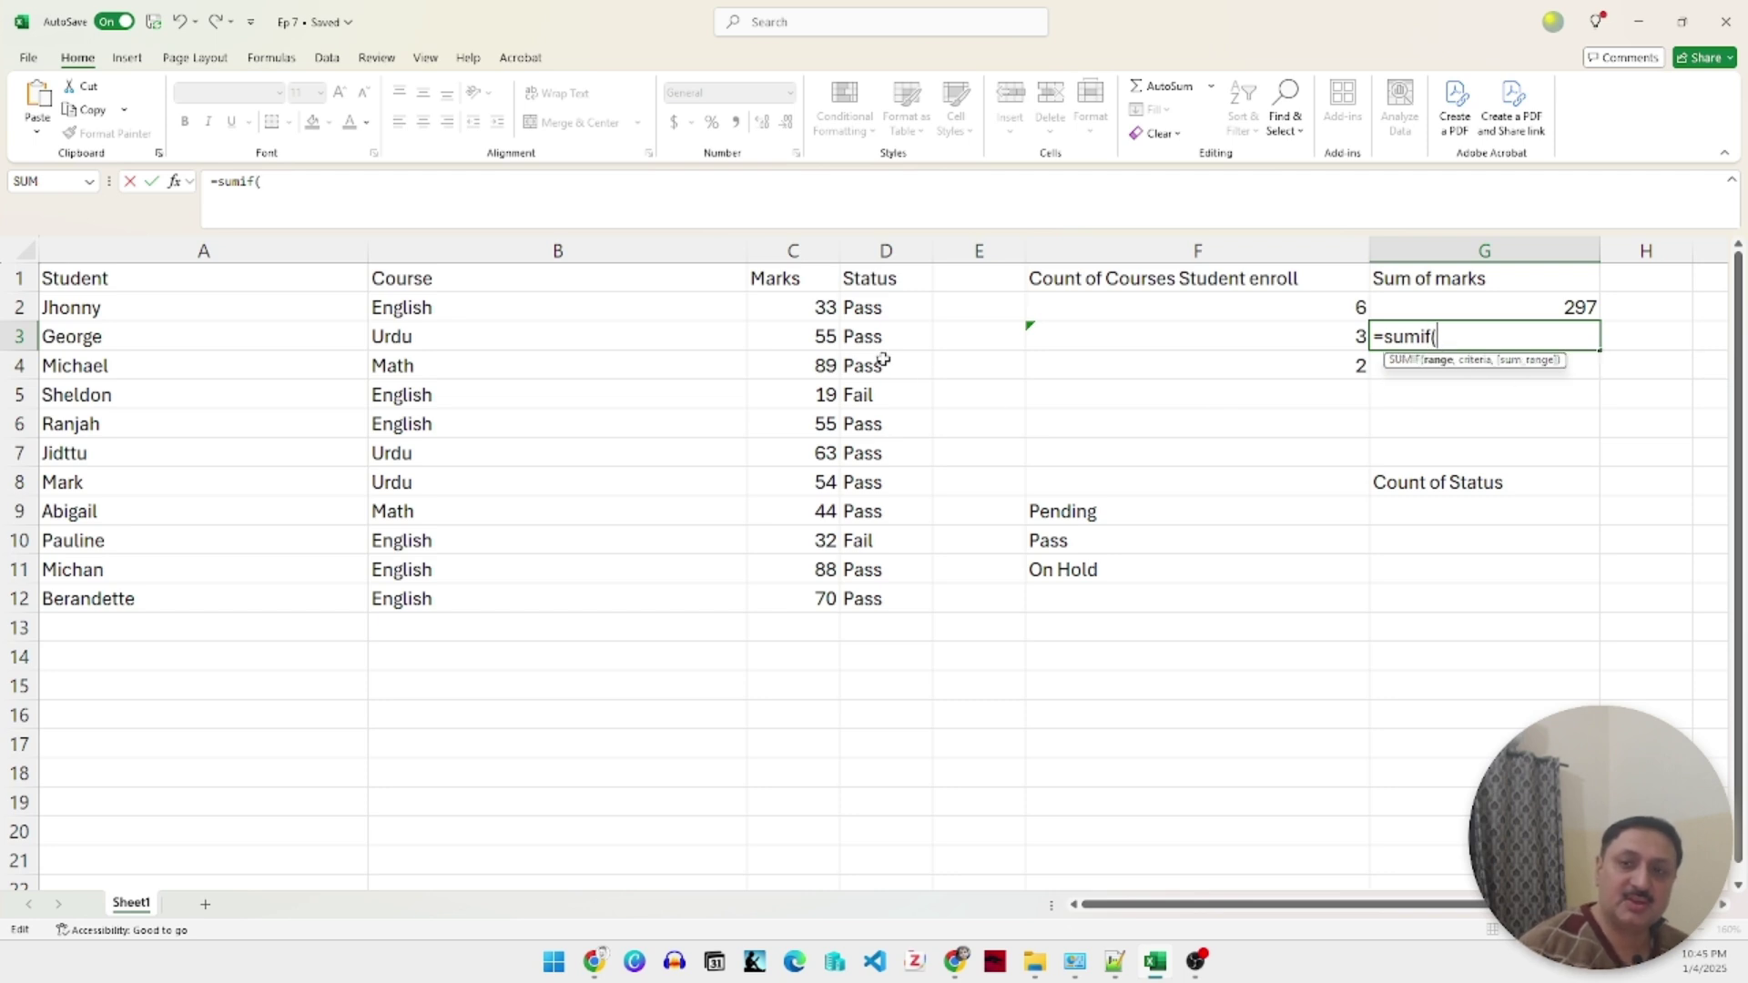
click(472, 251)
text(,)
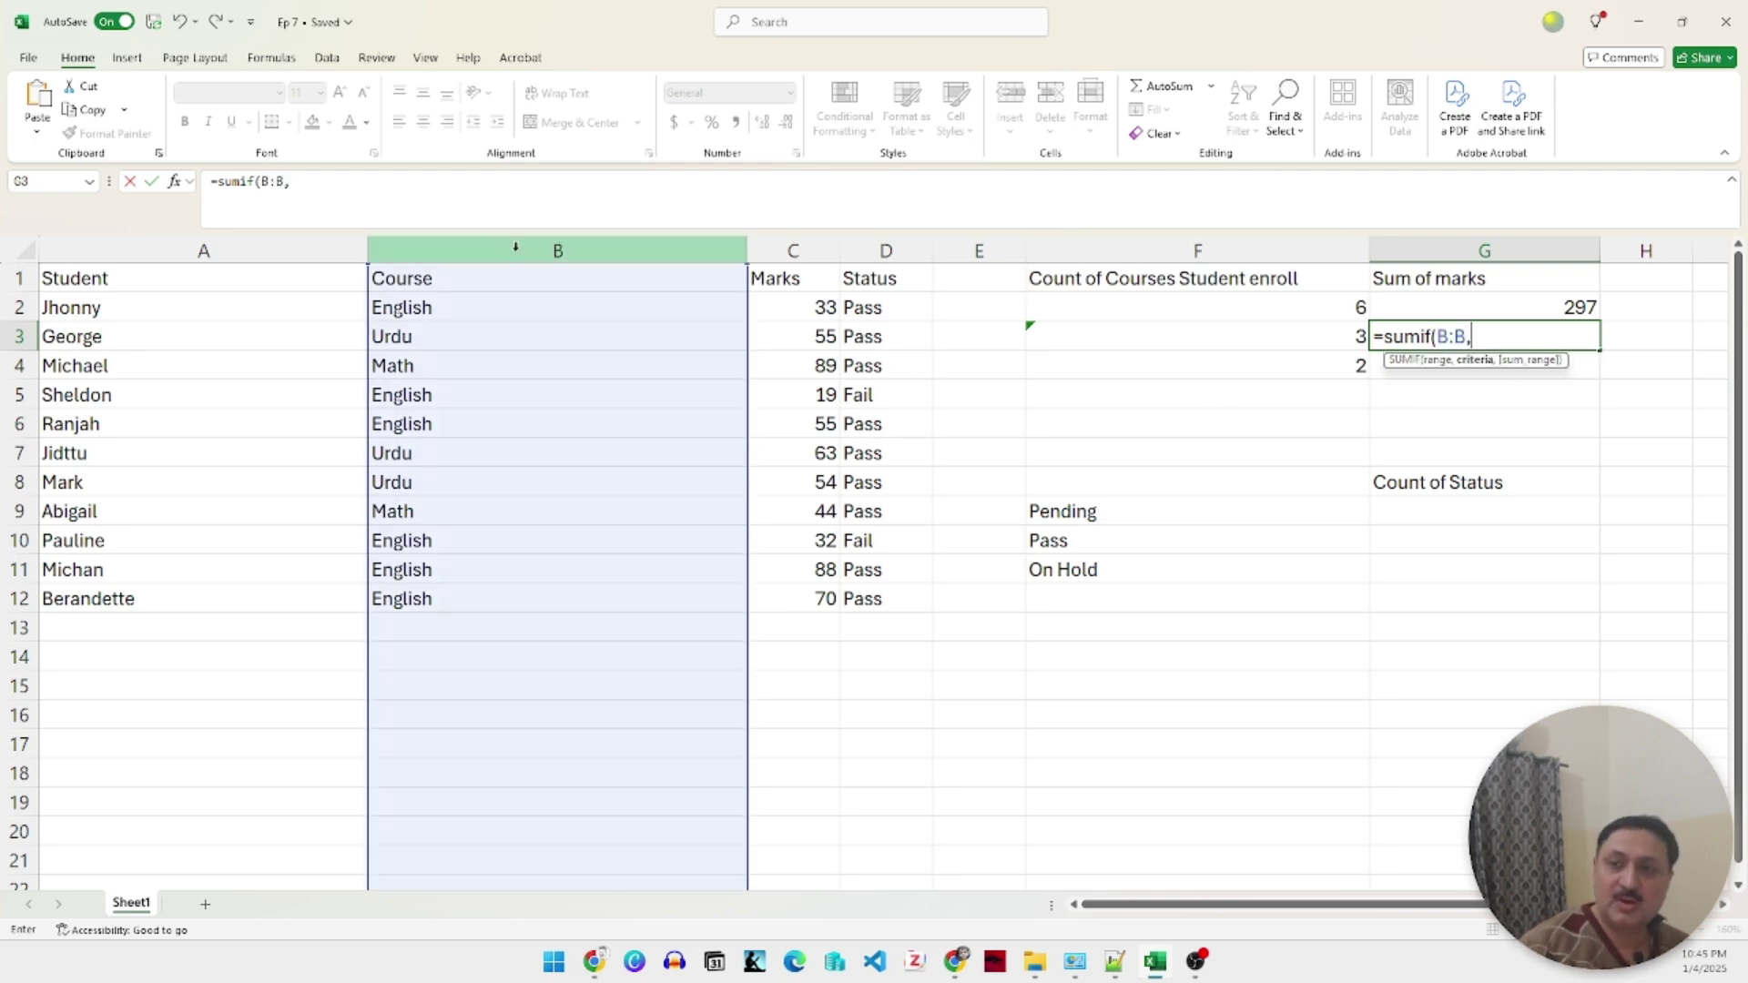
Complete the SUMIF formula in G3 with B3 as the criterion and the Marks column, C:C, as the sum range, and enter it.
click(405, 335)
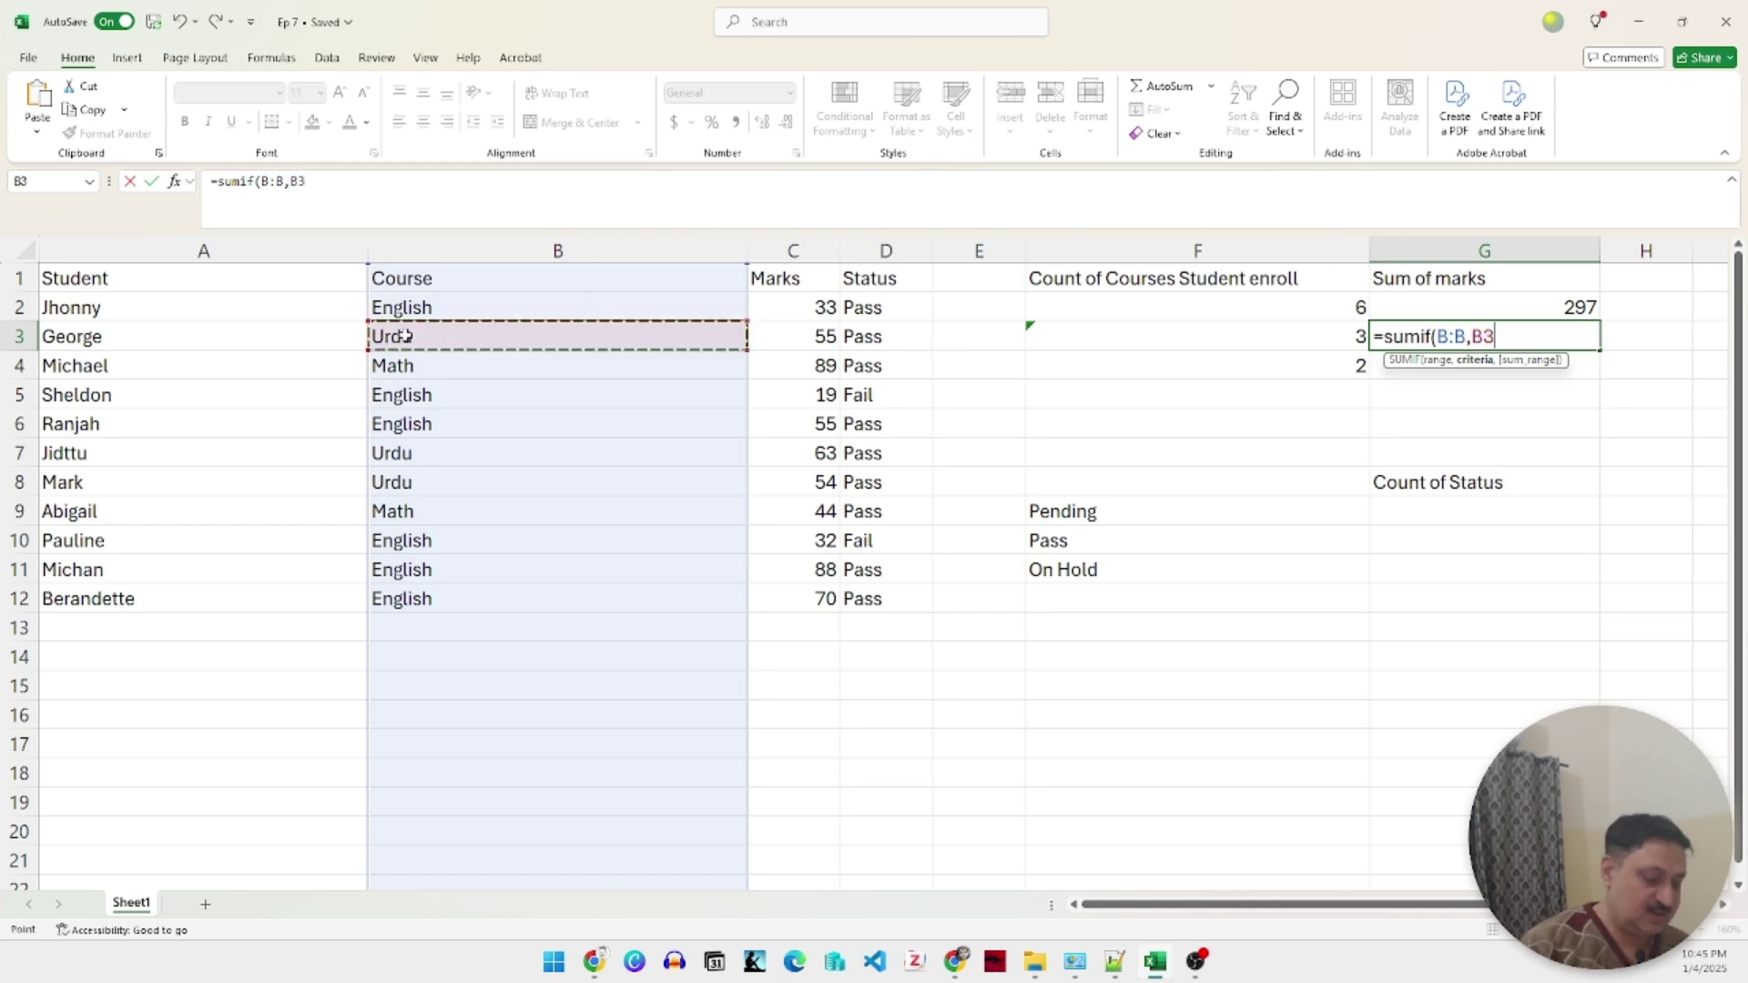
text(,)
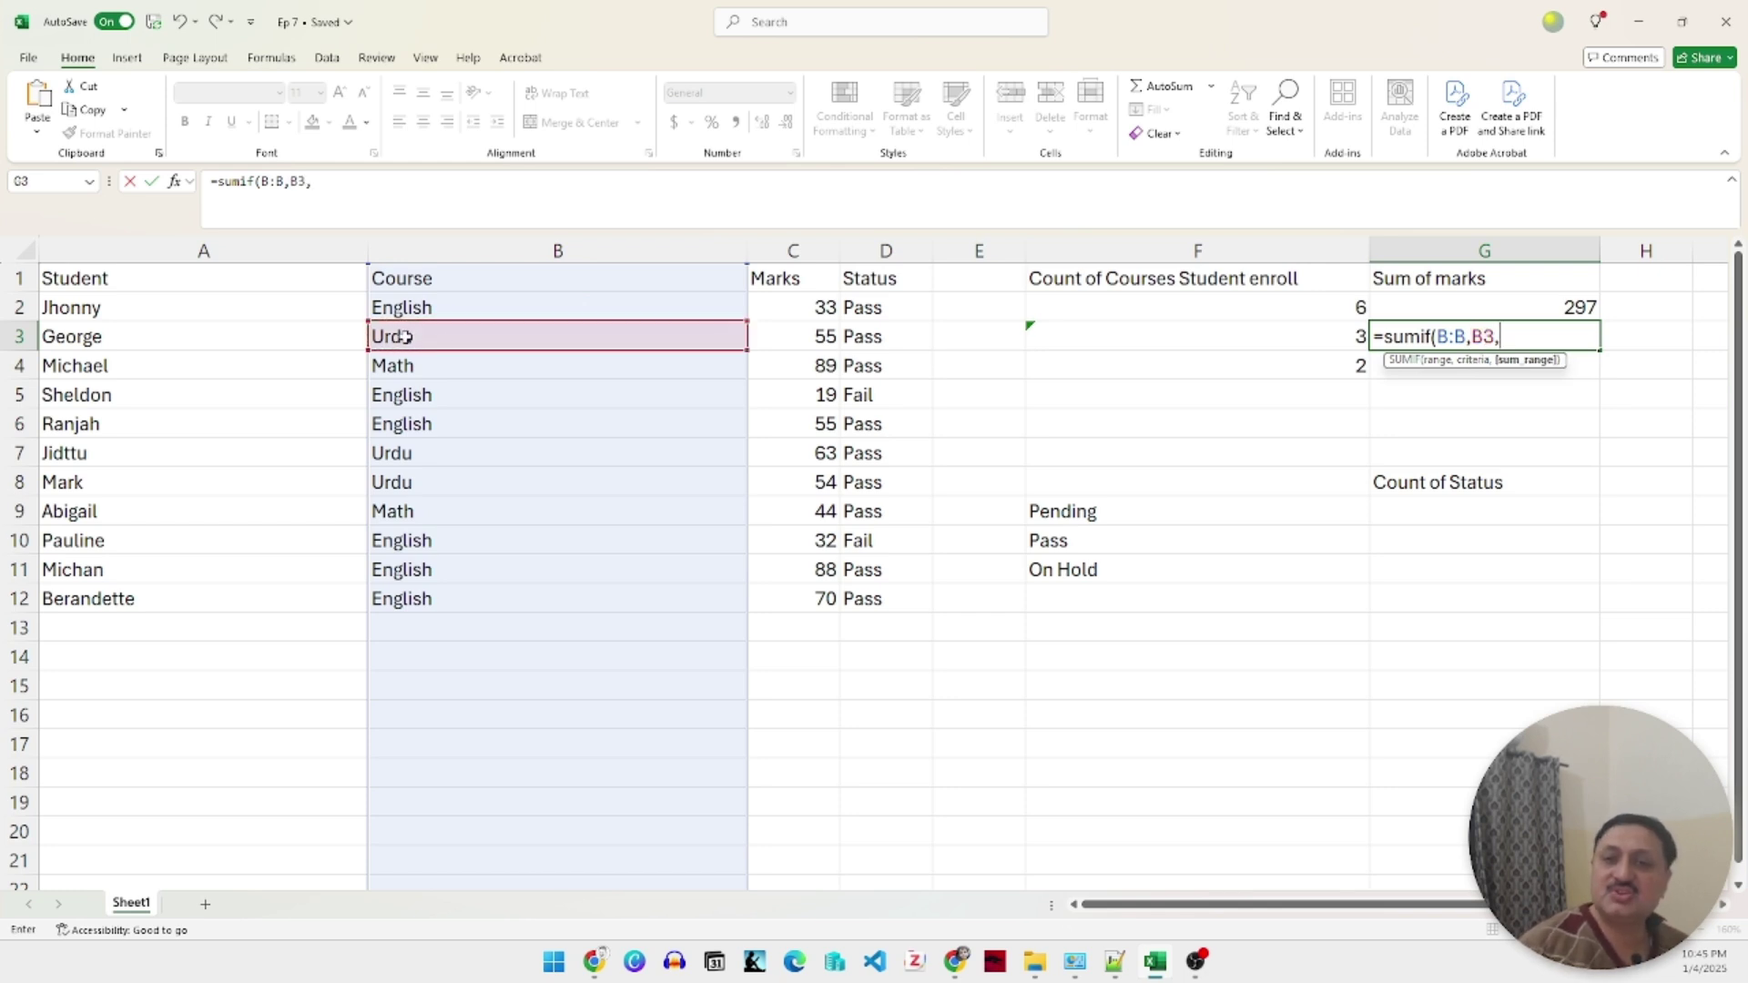
click(790, 248)
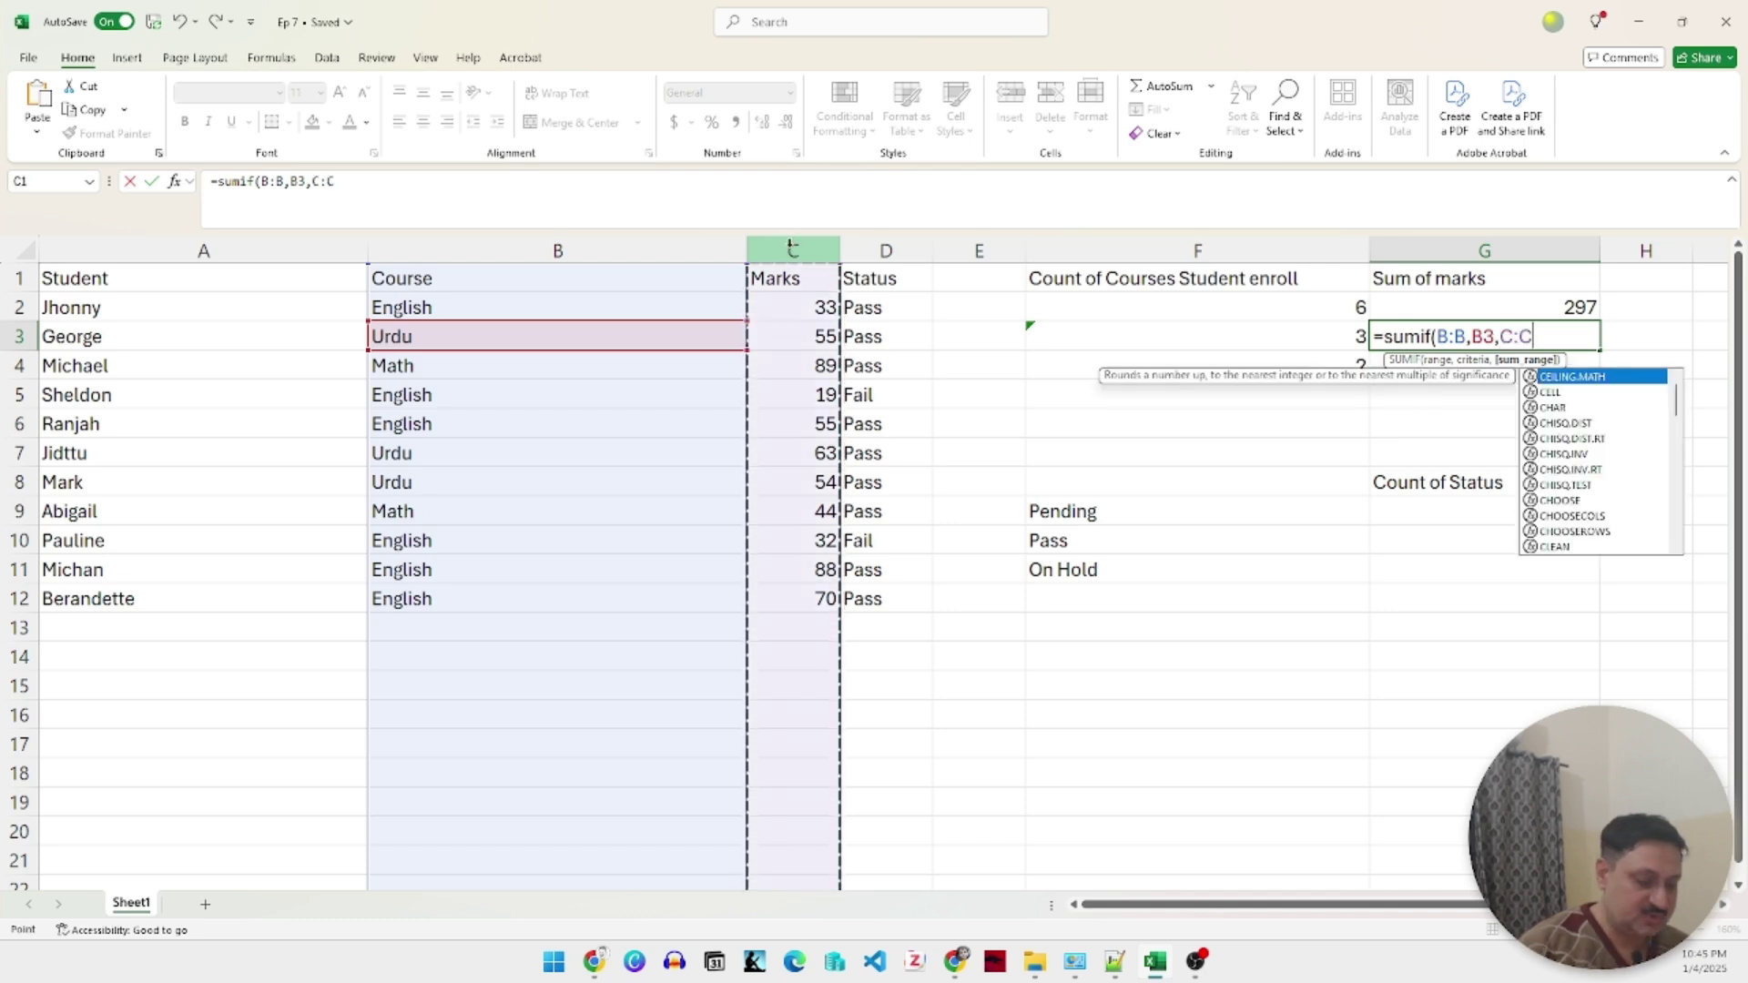
text())
key(Return)
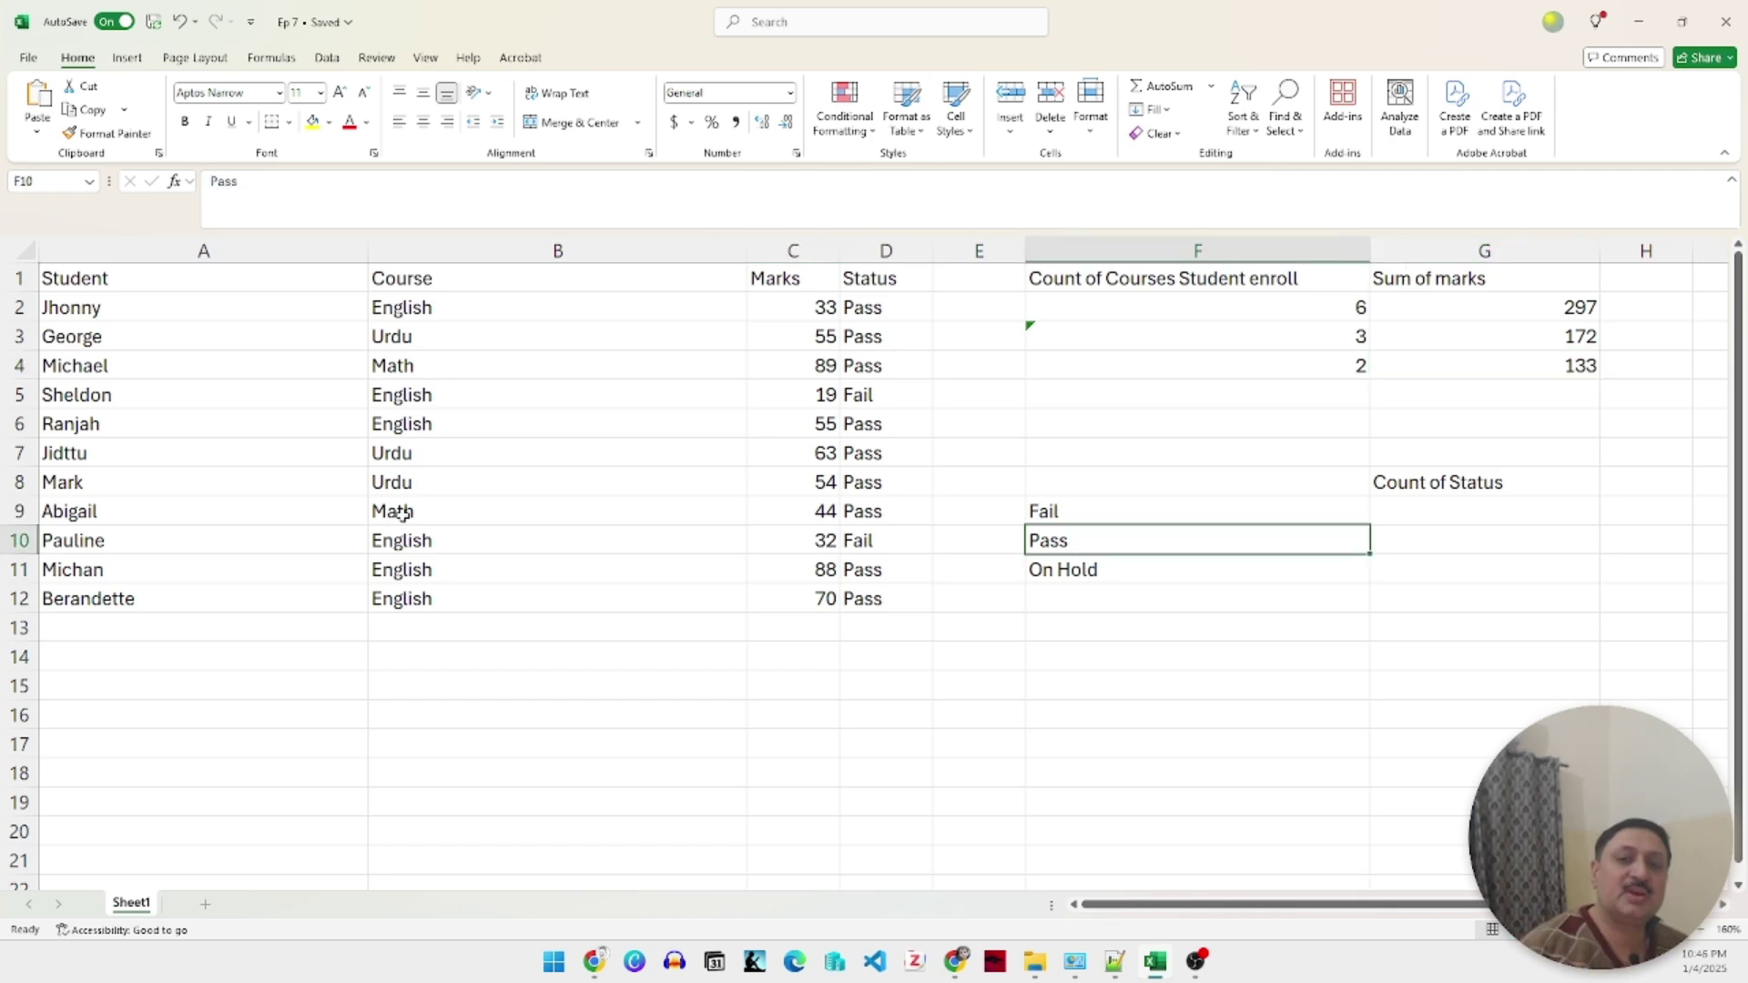
Clear the On Hold label from cell F11 in the status list.
key(Down)
key(Delete)
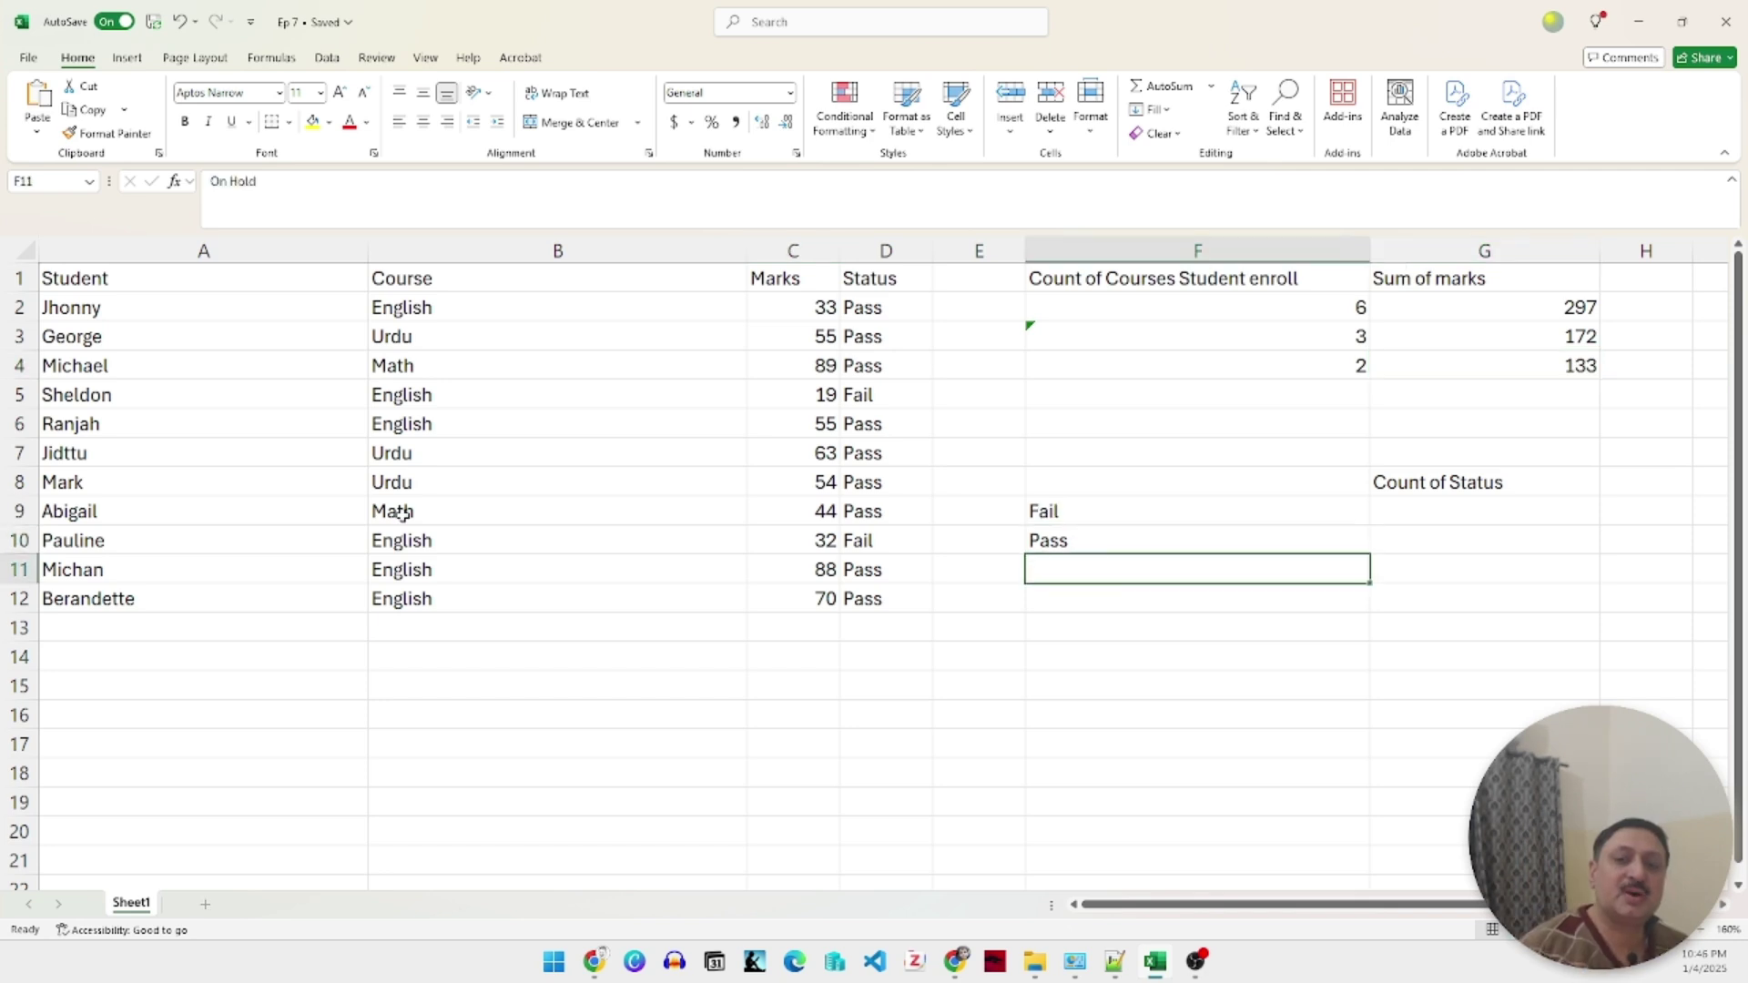
Begin a COUNTIF formula in G9 under Count of Status with the entire Status column, D:D, as its range.
key(Up)
key(Right)
key(Up)
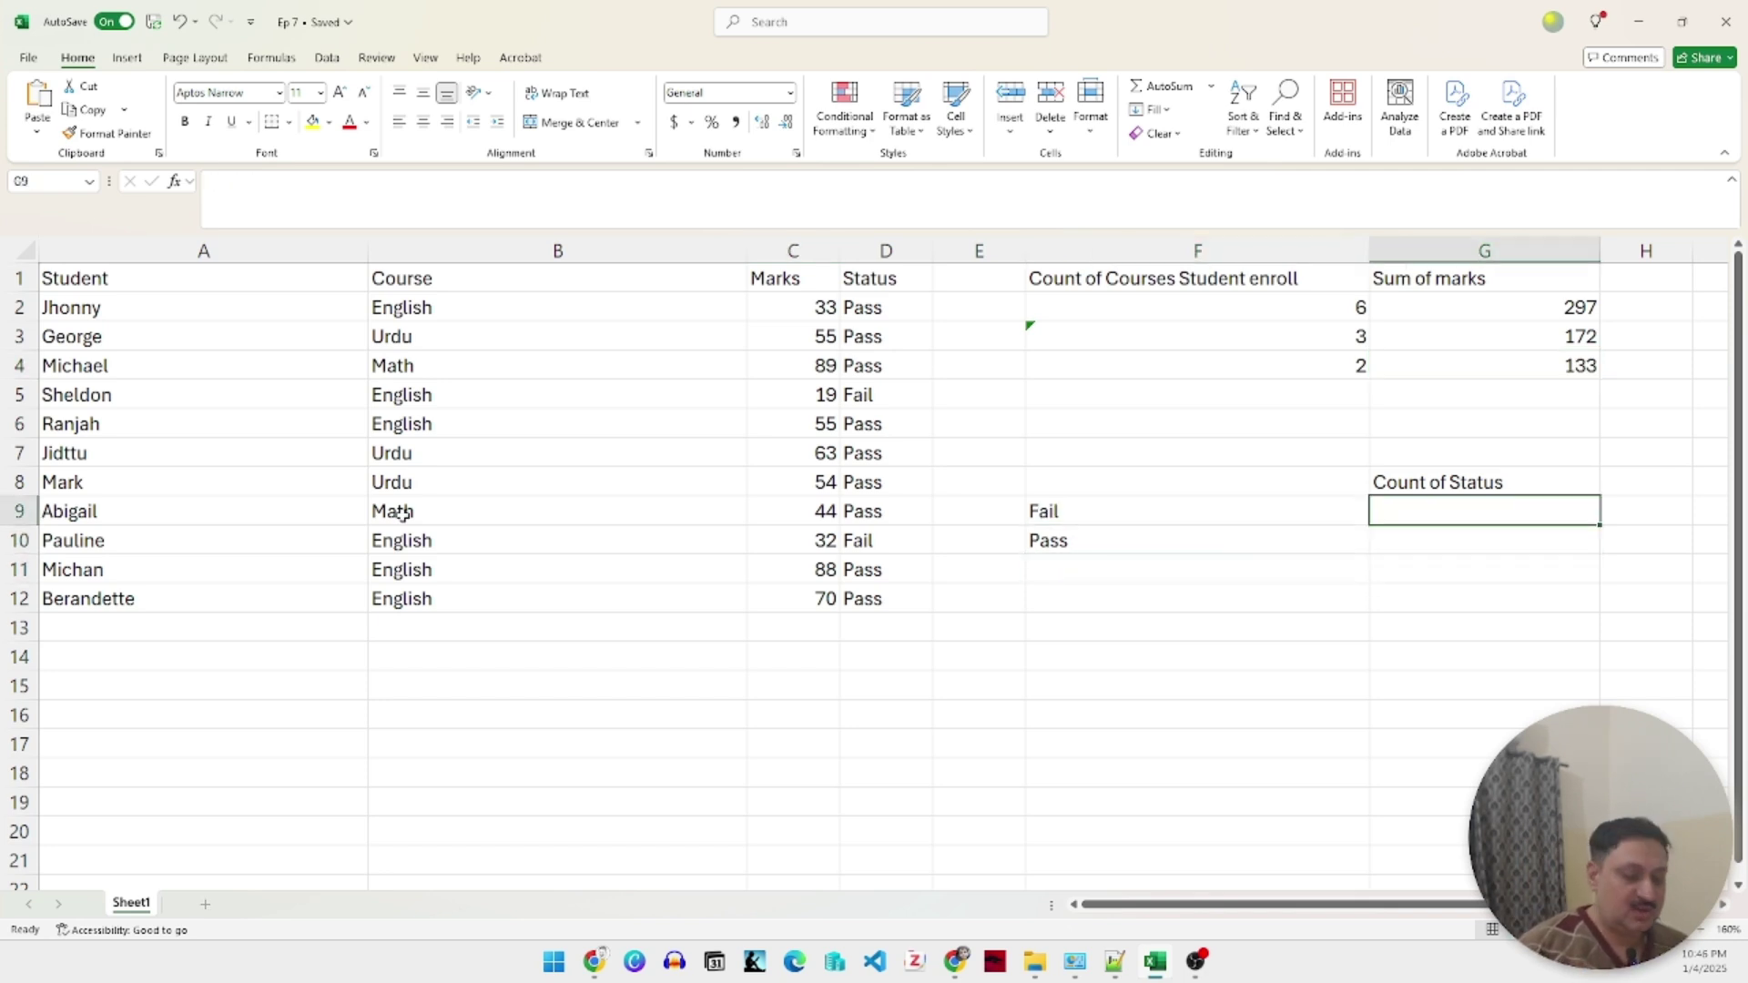
text(=sum)
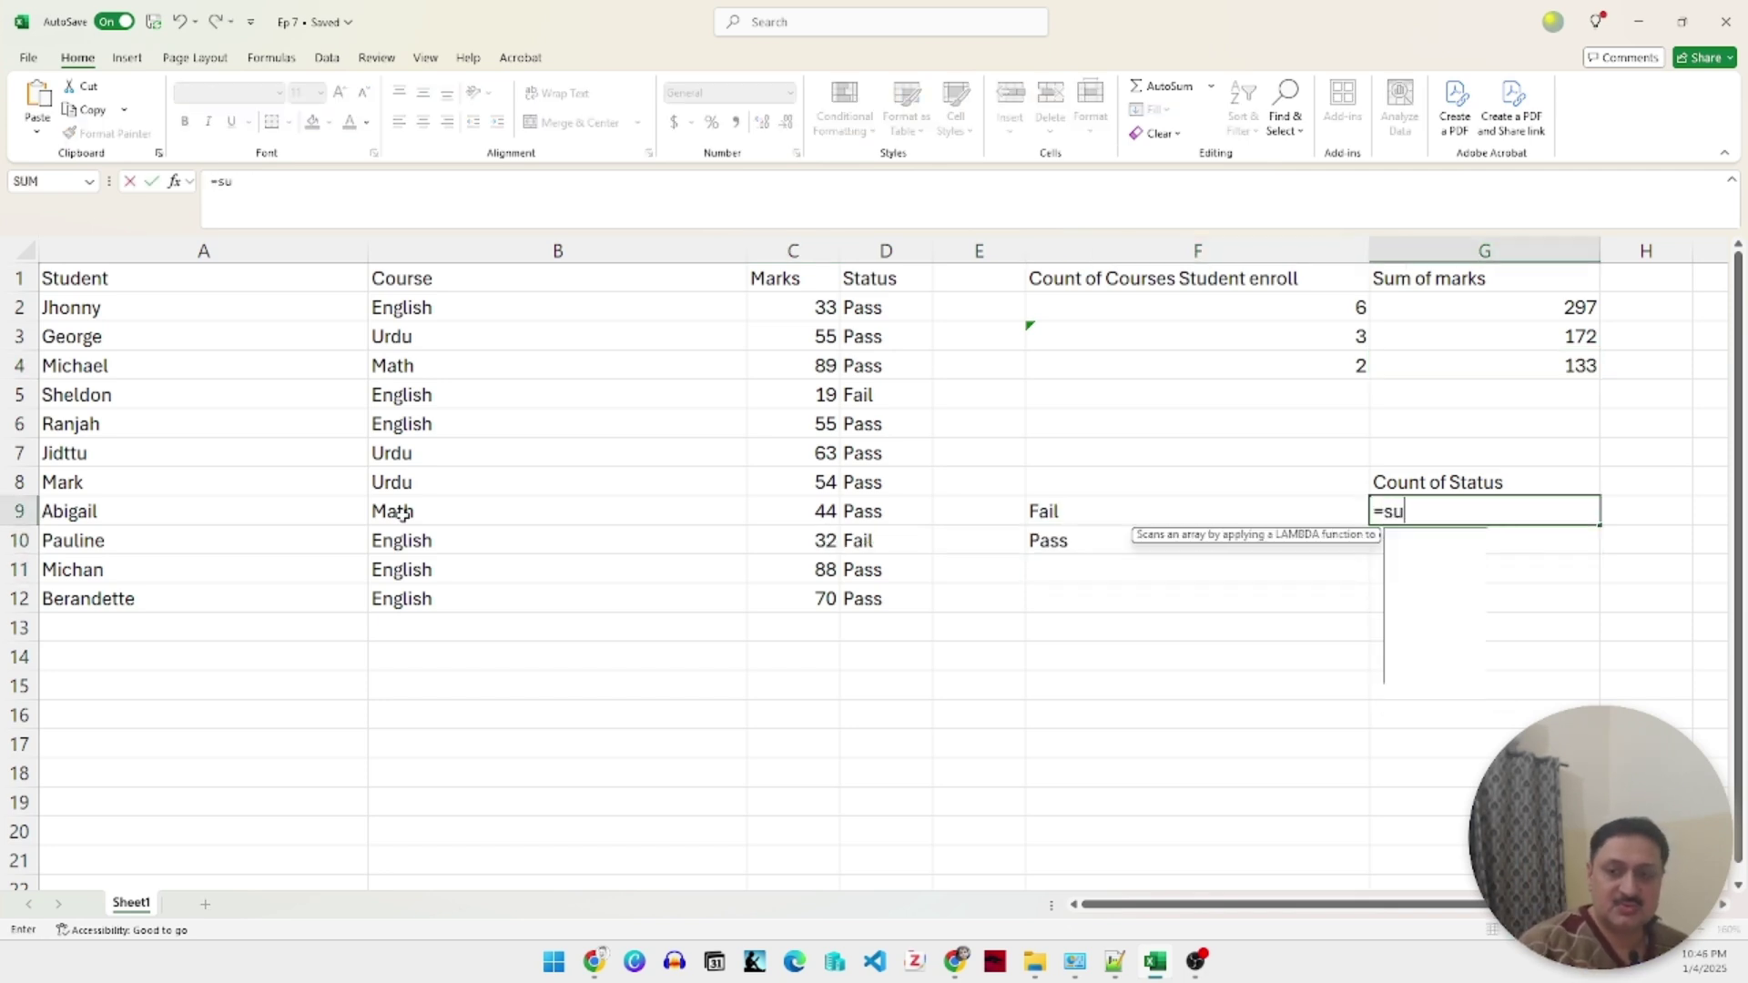
key(BackSpace)
key(BackSpace)
key(BackSpace)
text(c)
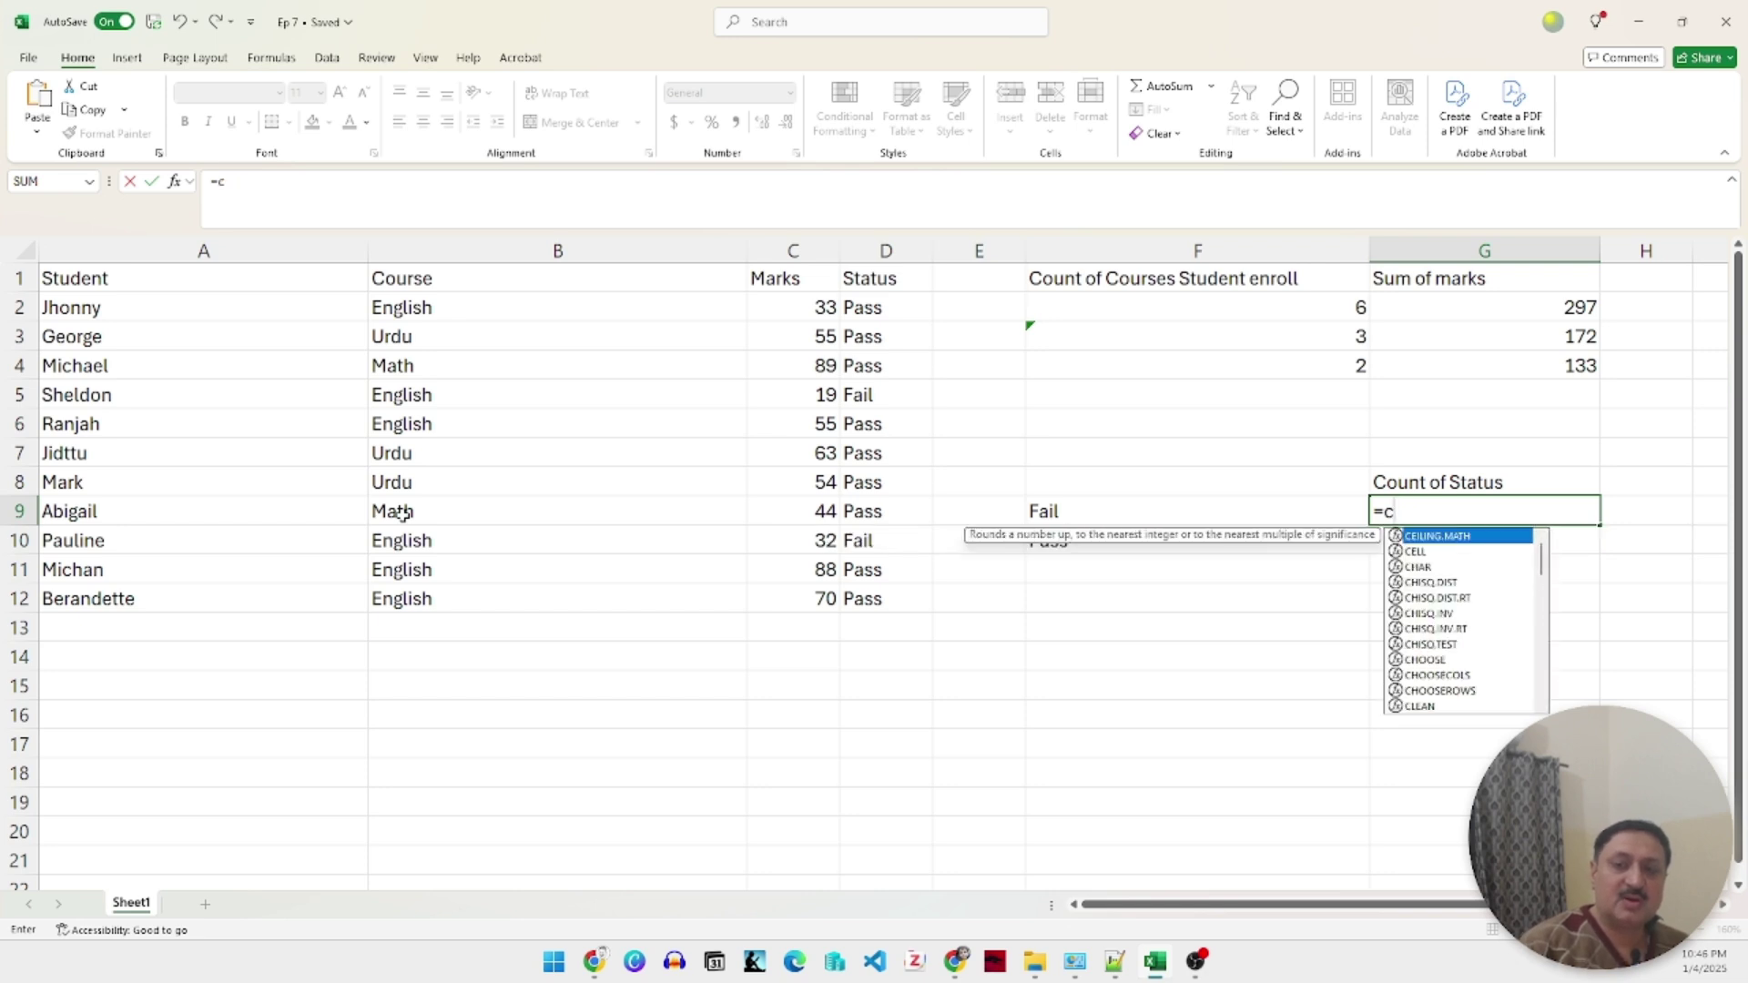
text(ount)
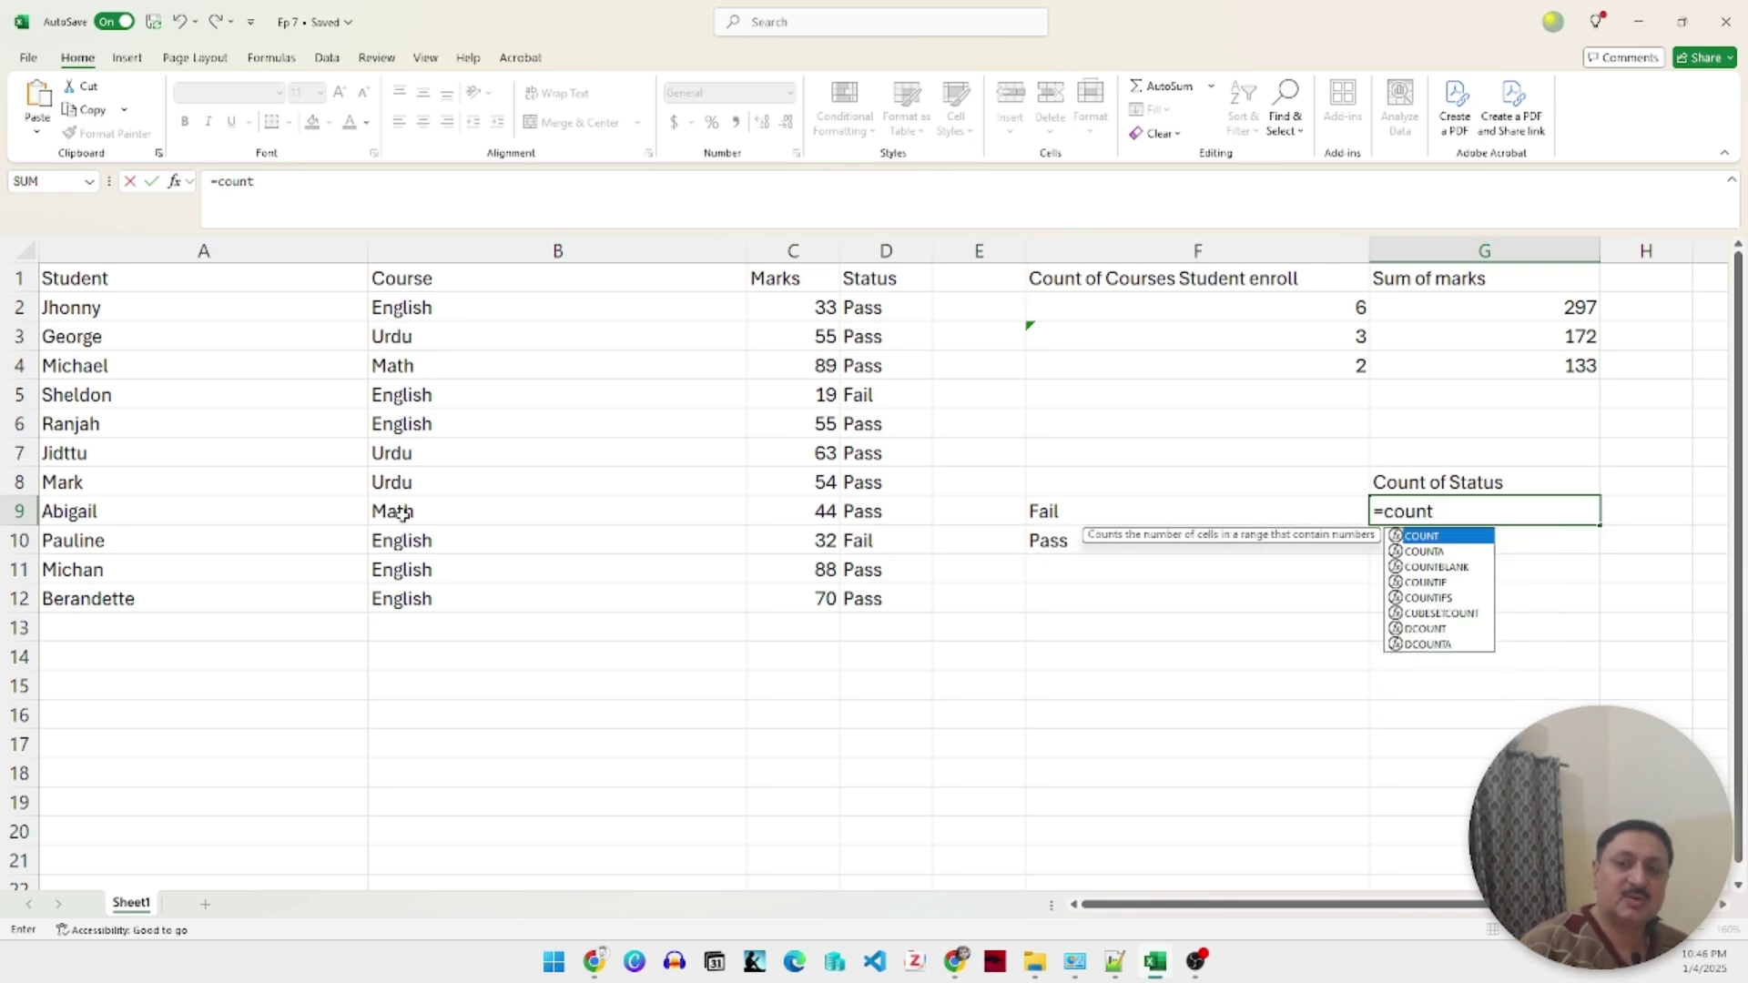
text(if()
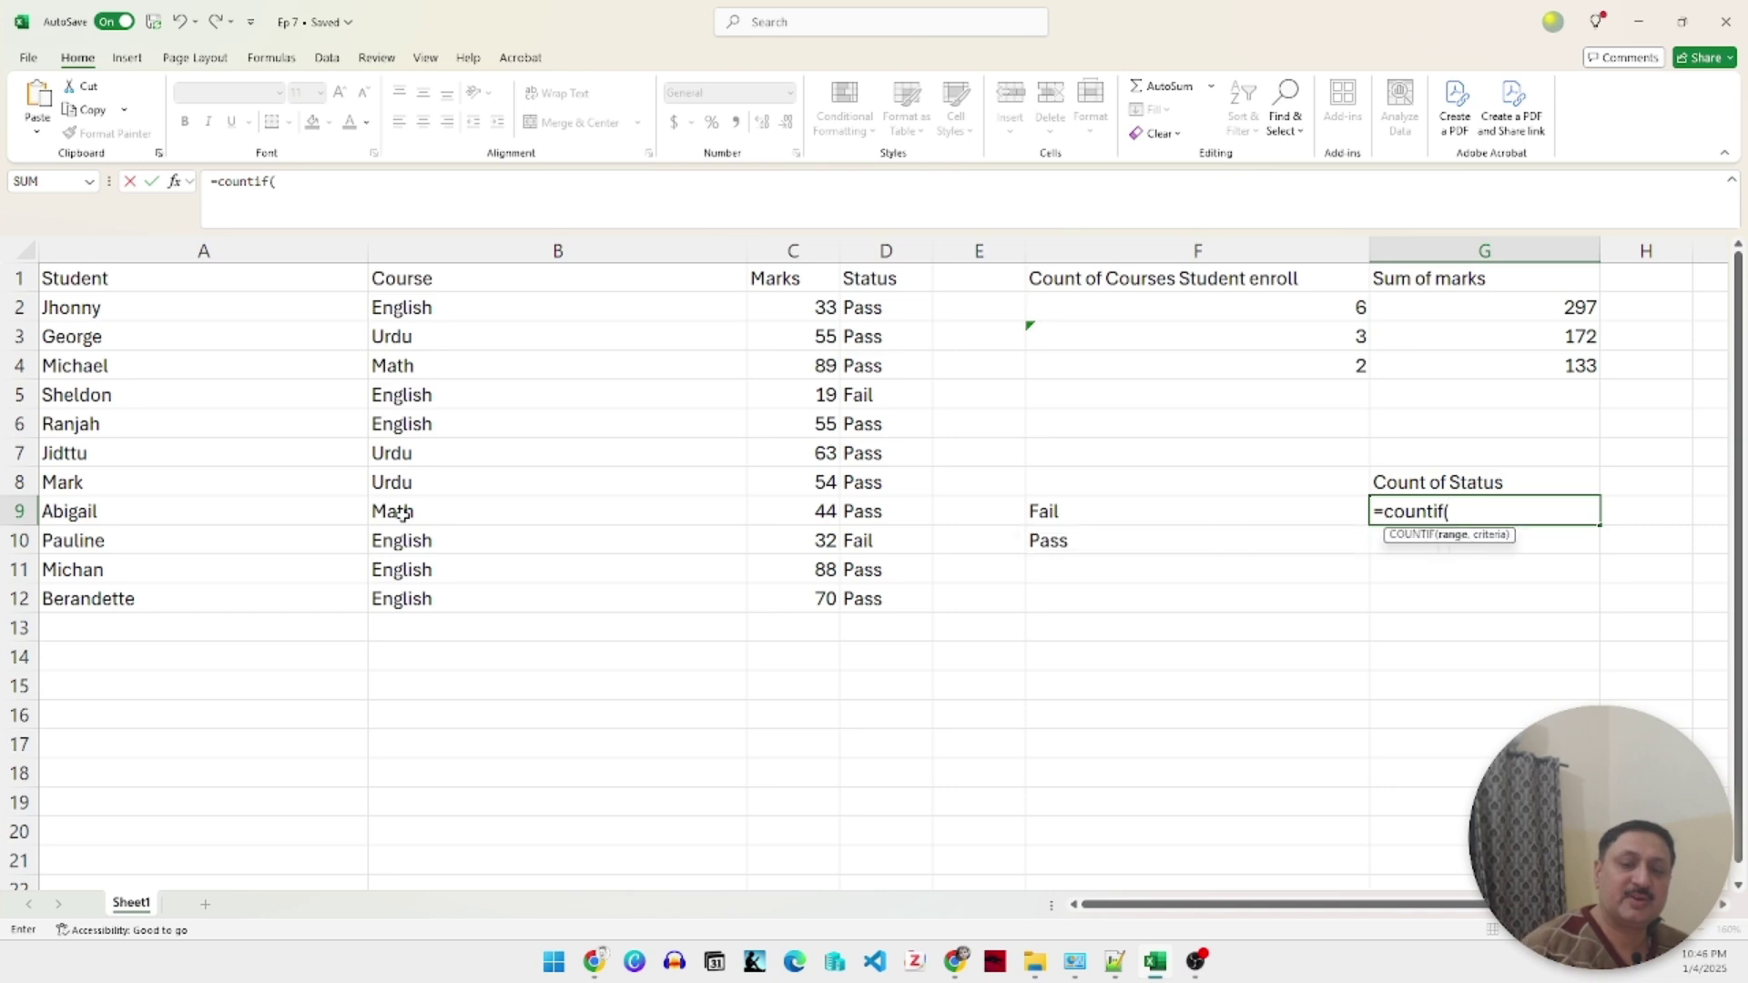
click(867, 249)
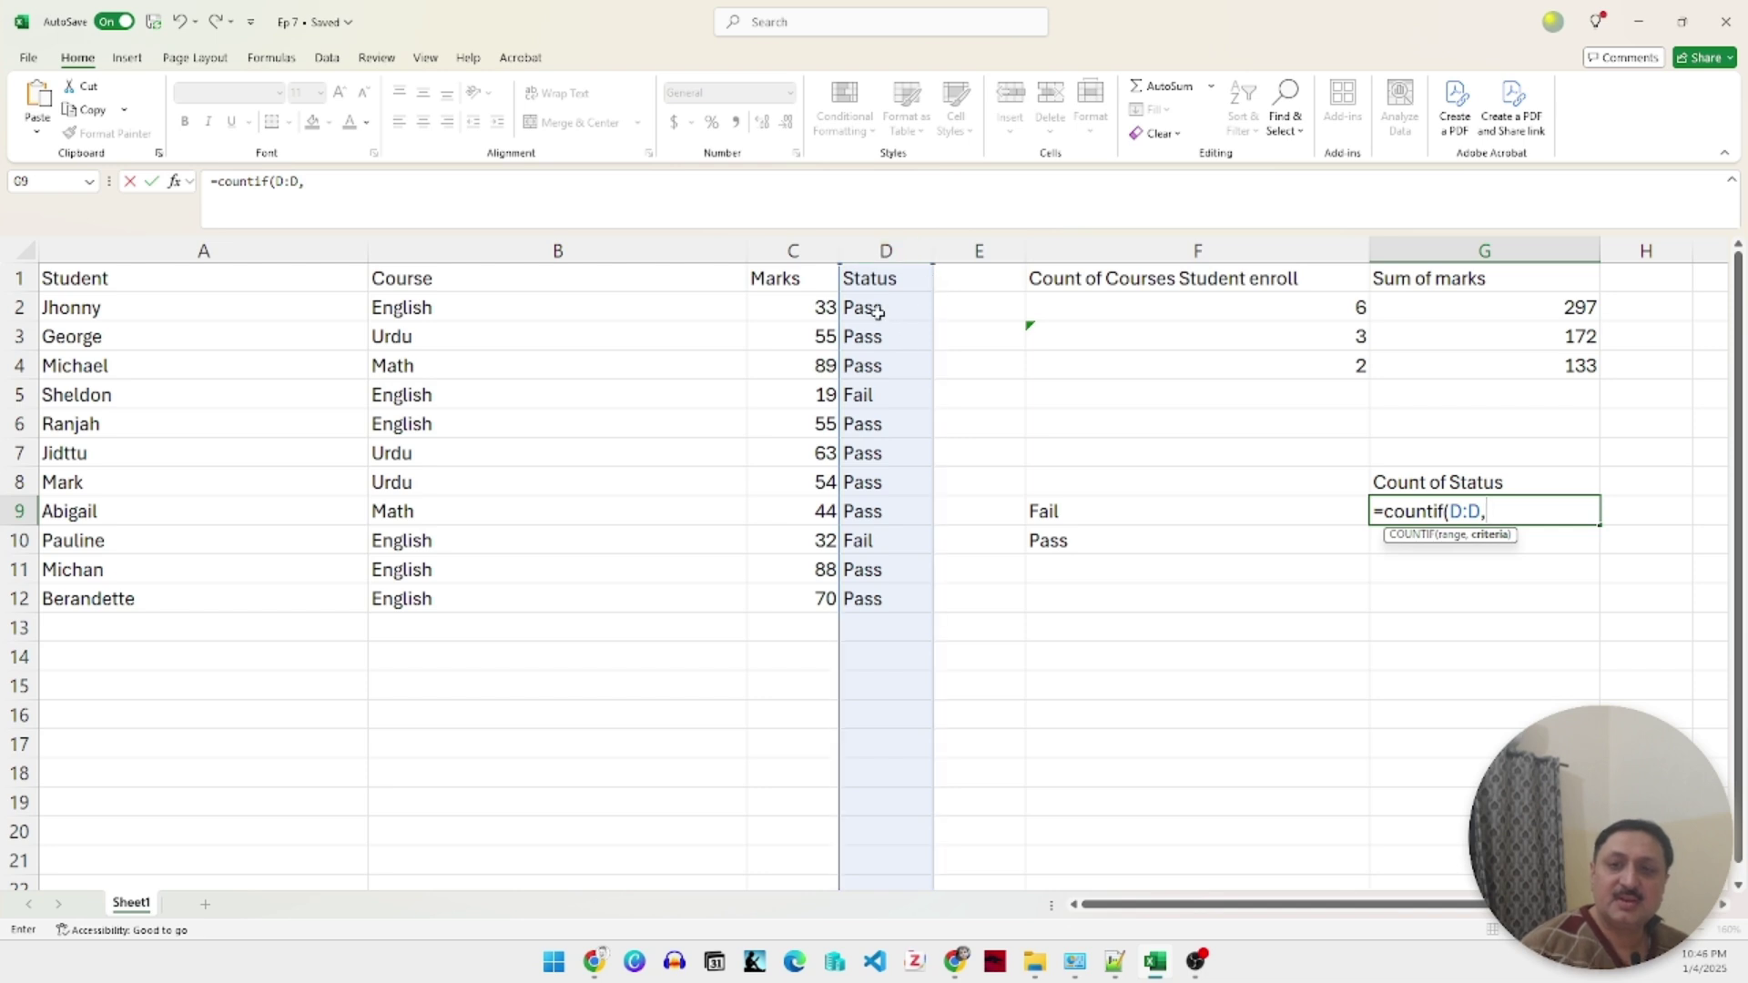
text(,)
Complete the COUNTIF formula in G9 with the Fail cell D5 as the criterion and enter it.
click(872, 394)
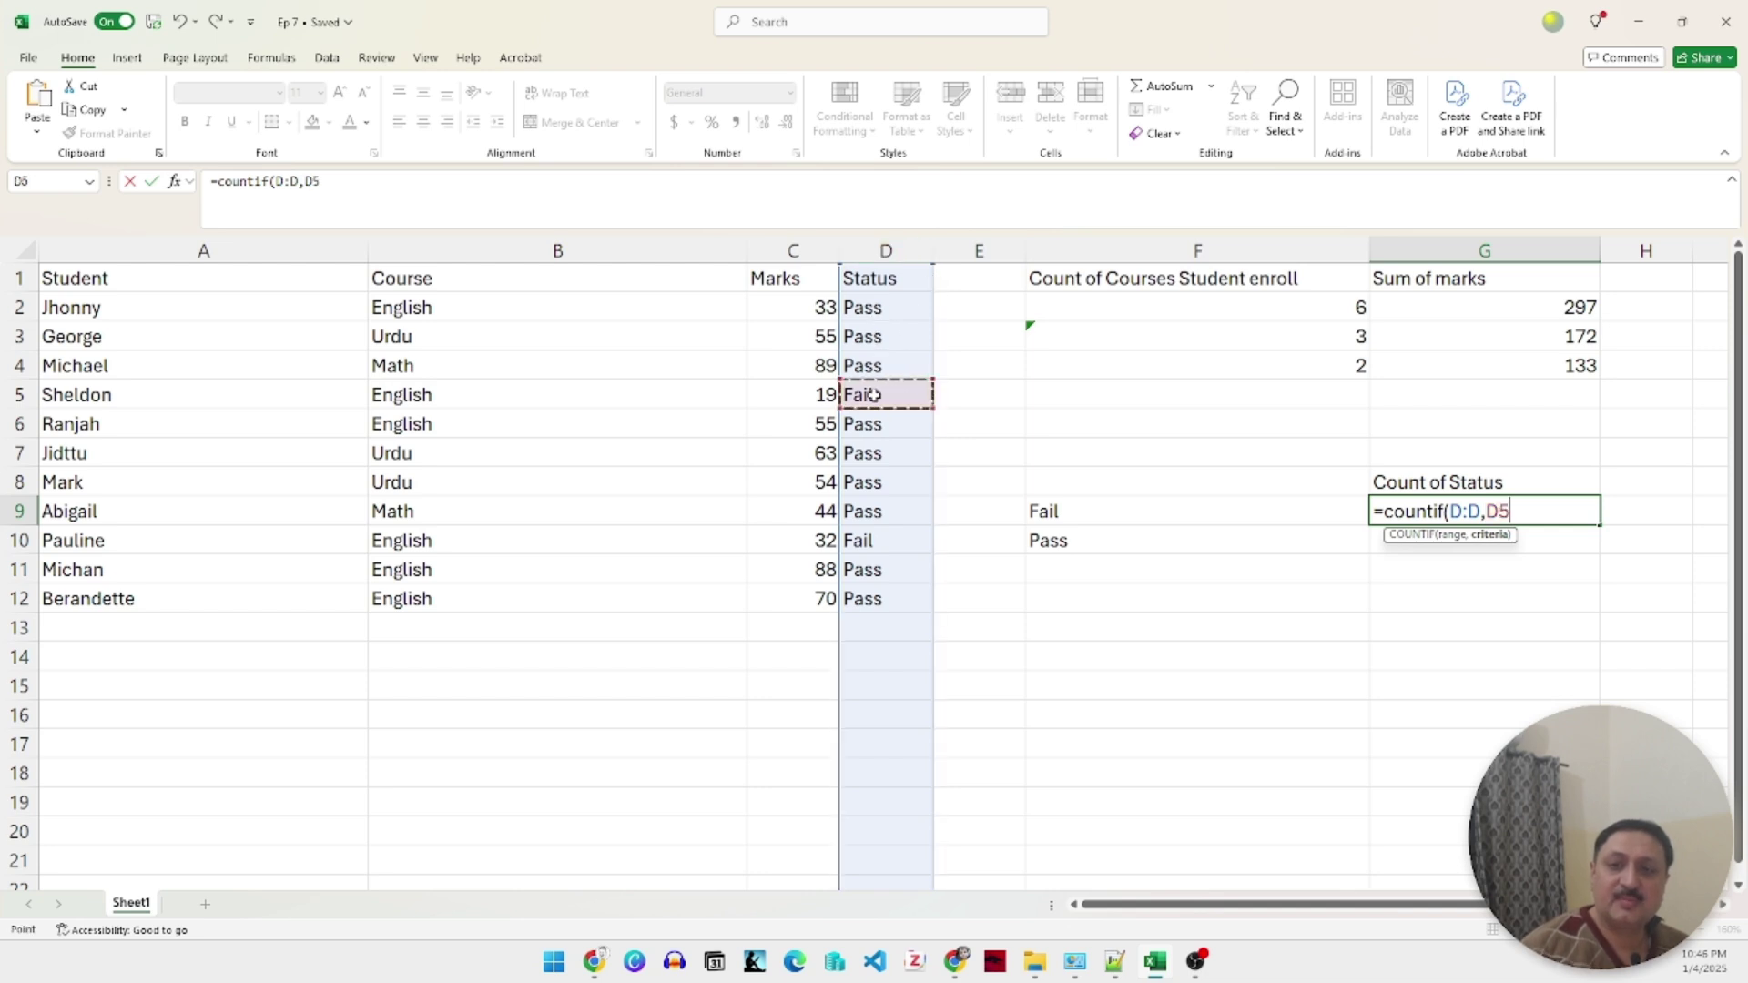
text()()
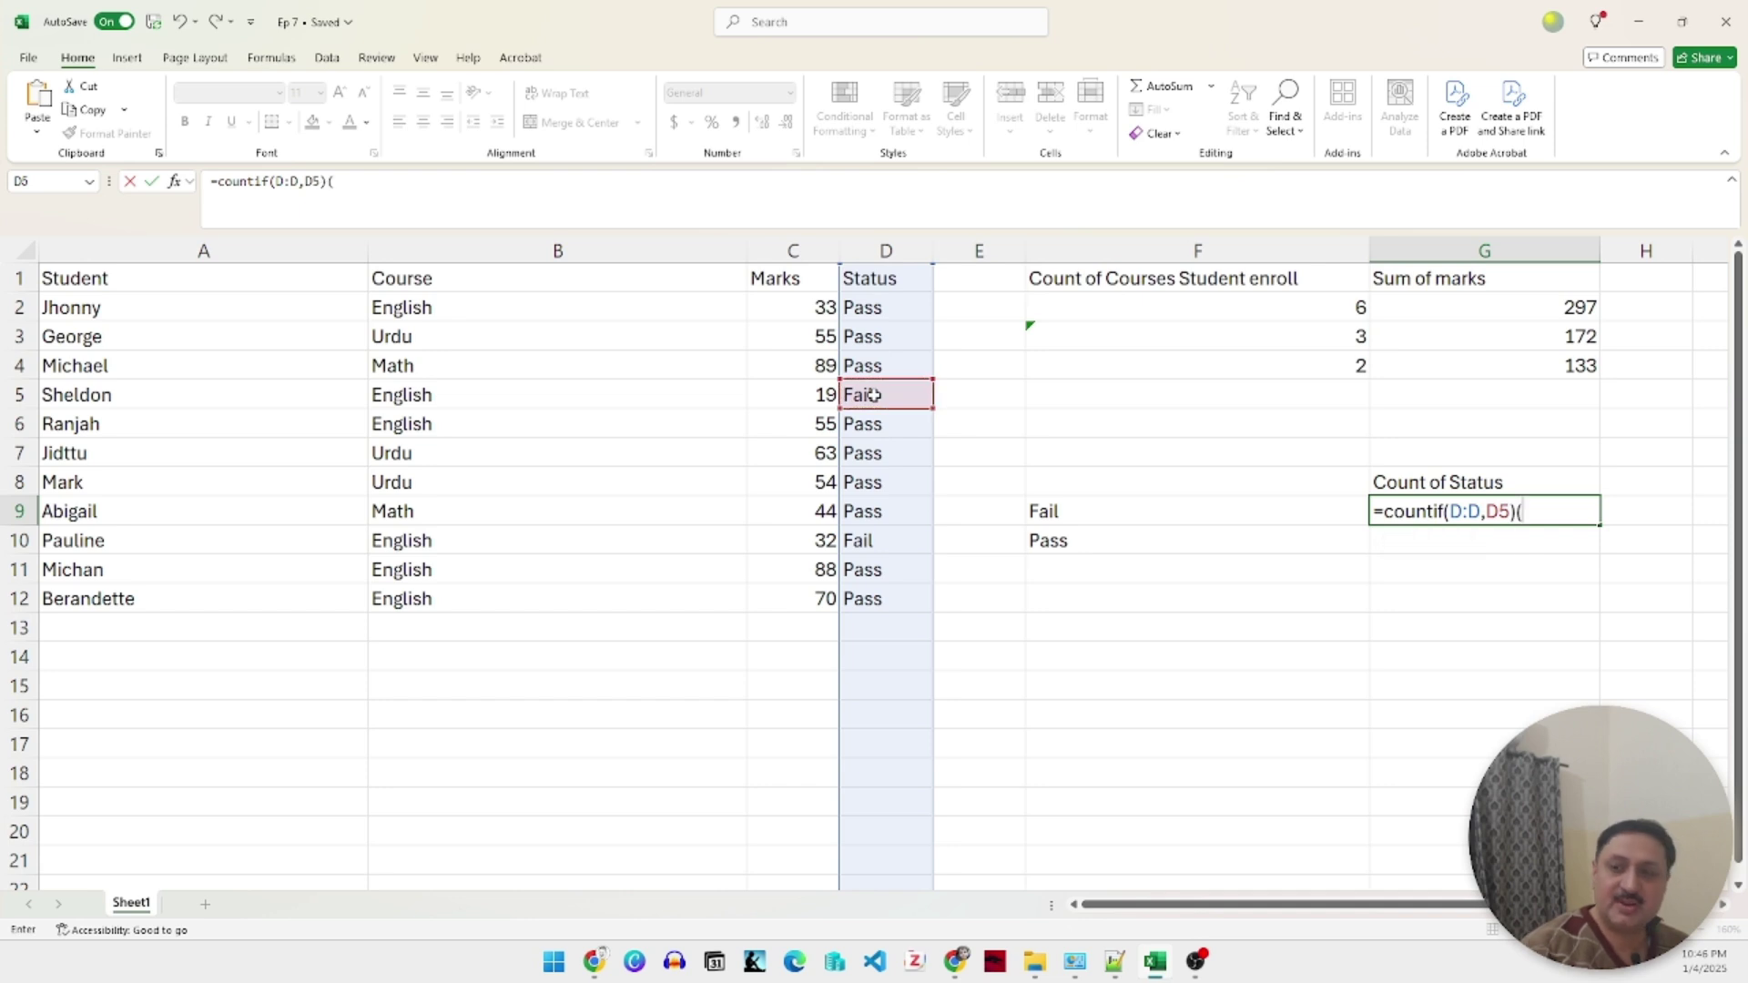
key(BackSpace)
key(Return)
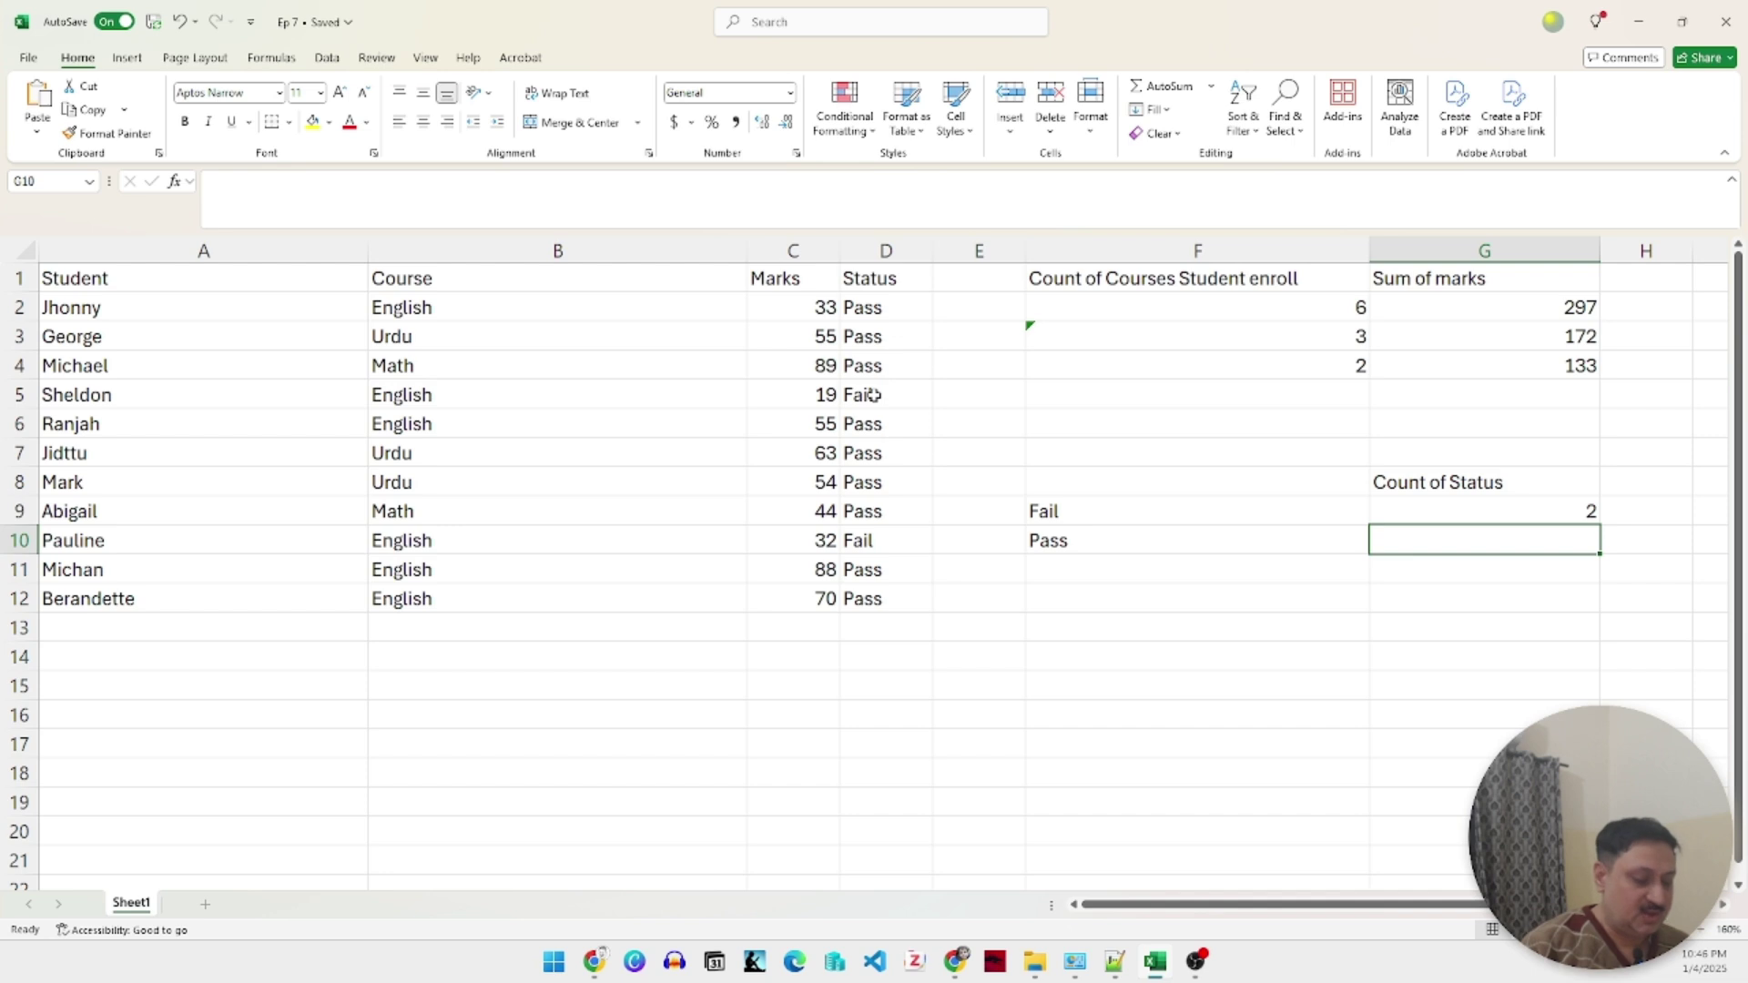
Enter a COUNTIF formula in G10 that counts the Pass value of D3 across the Status column, D:D.
text(=)
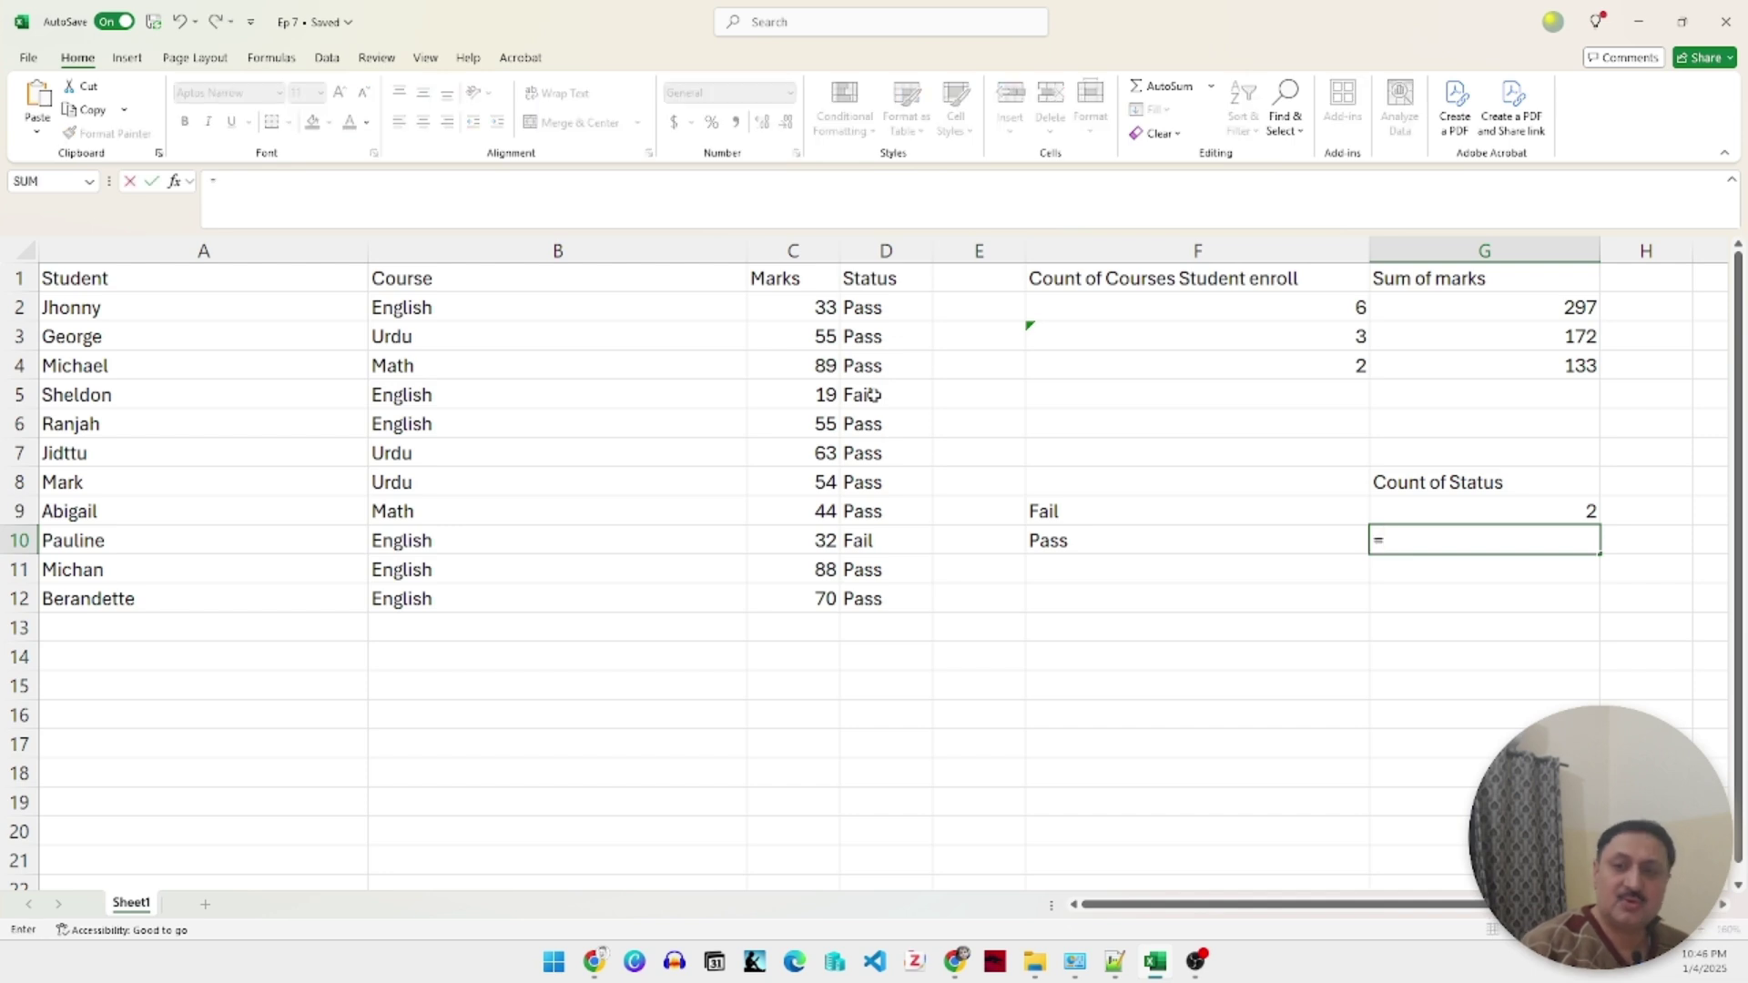
text(countif()
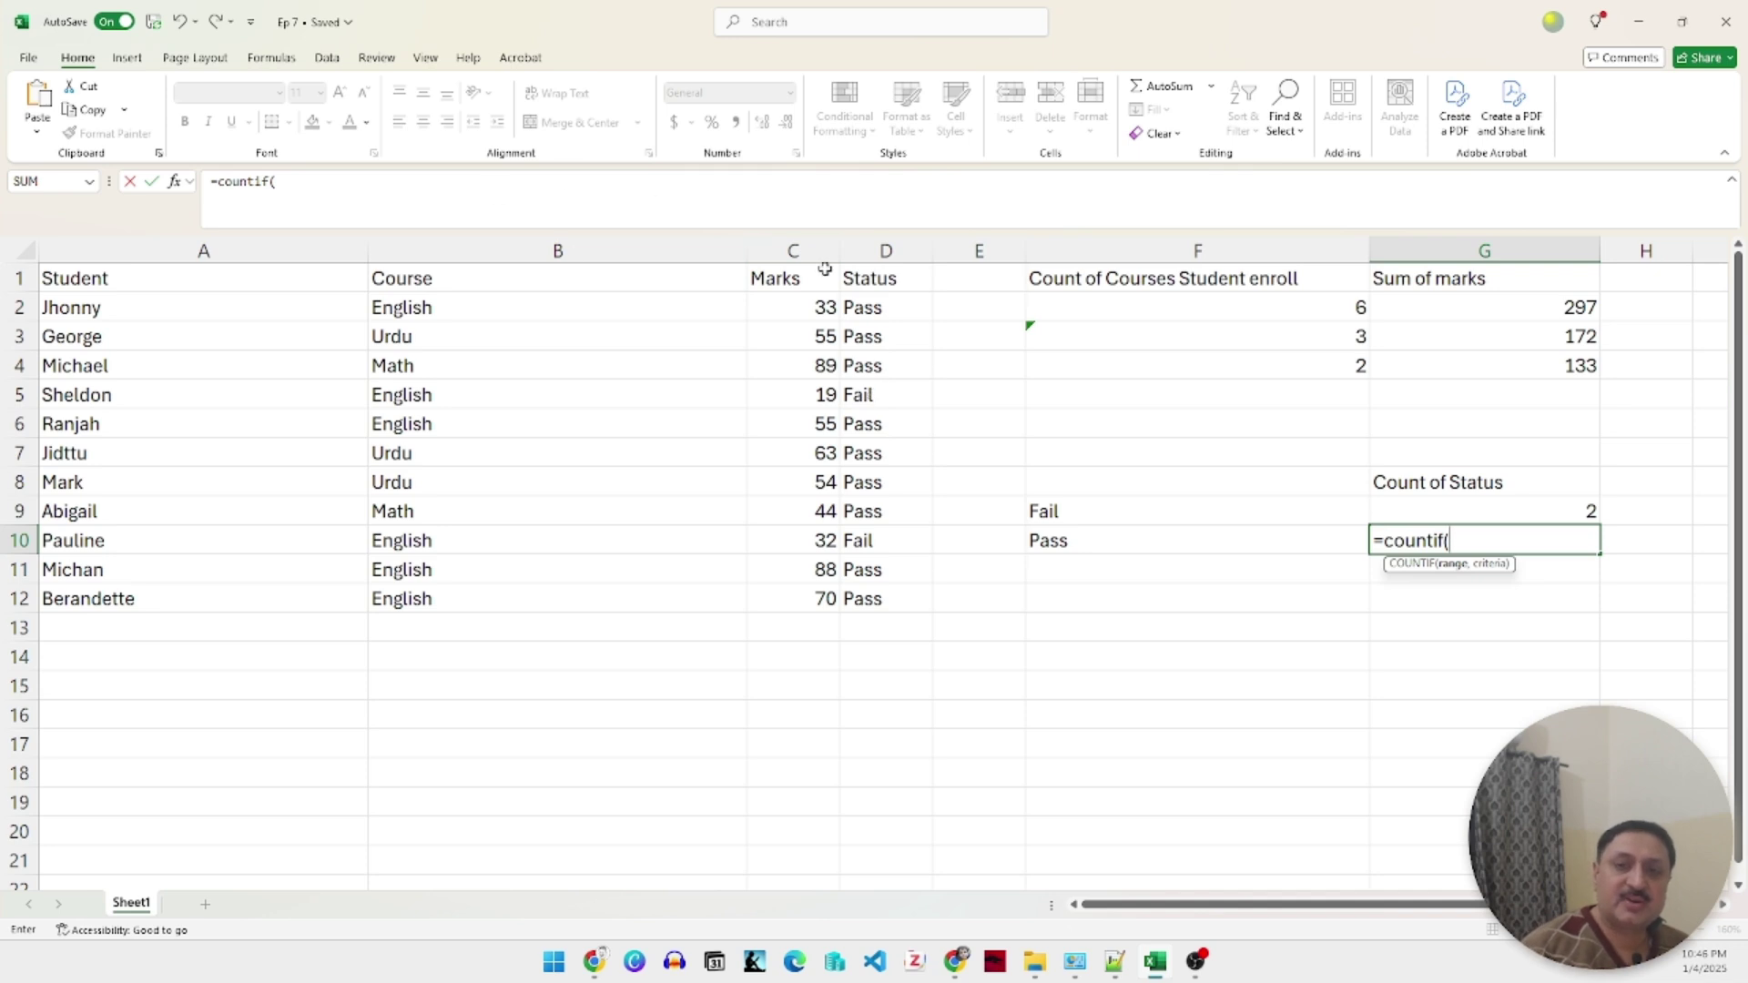
click(885, 249)
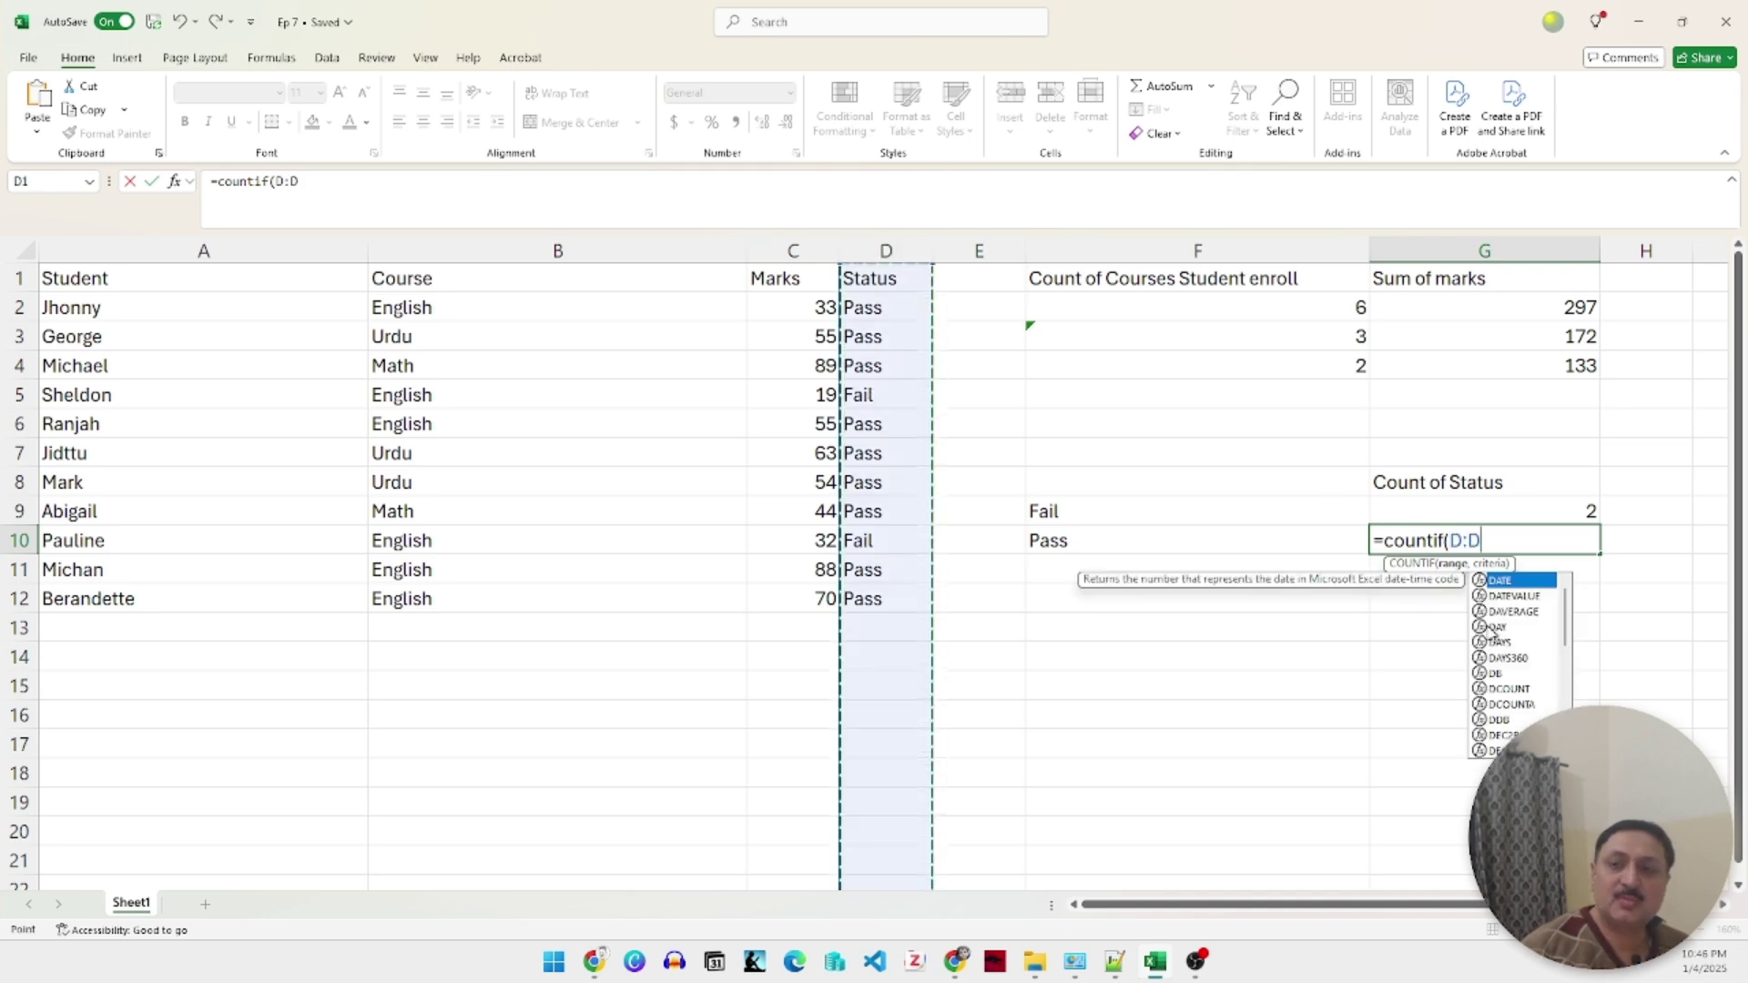
text(,)
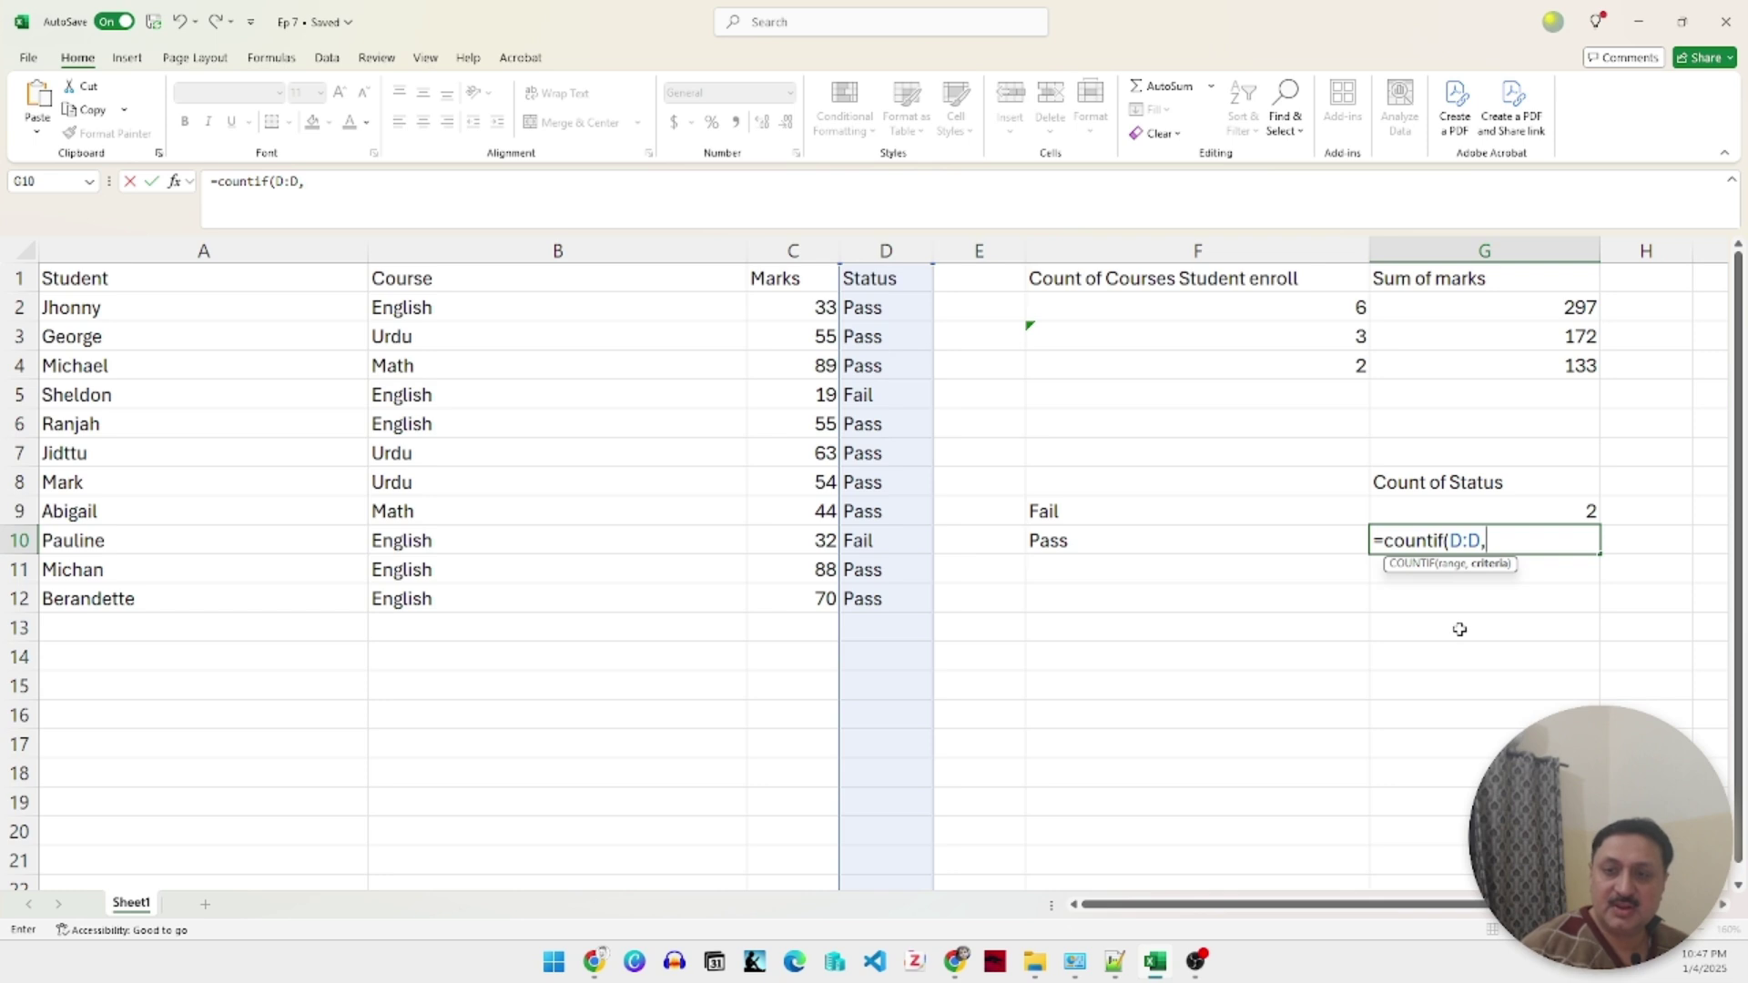
click(894, 345)
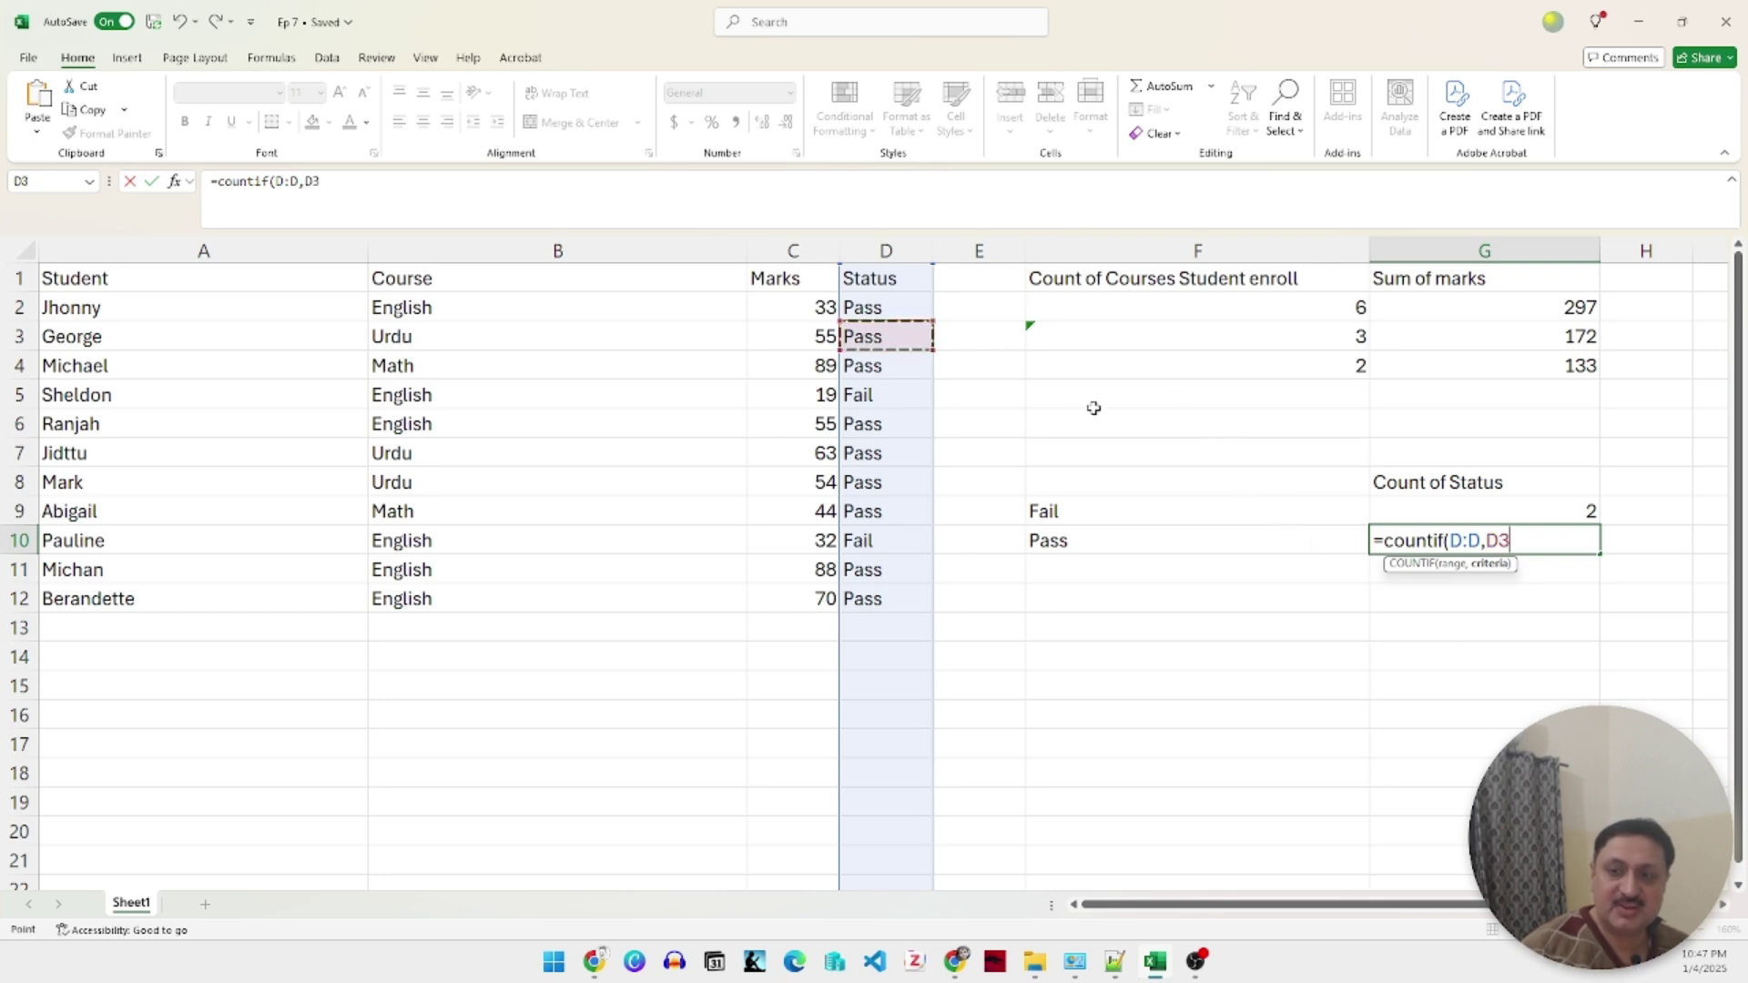
text())
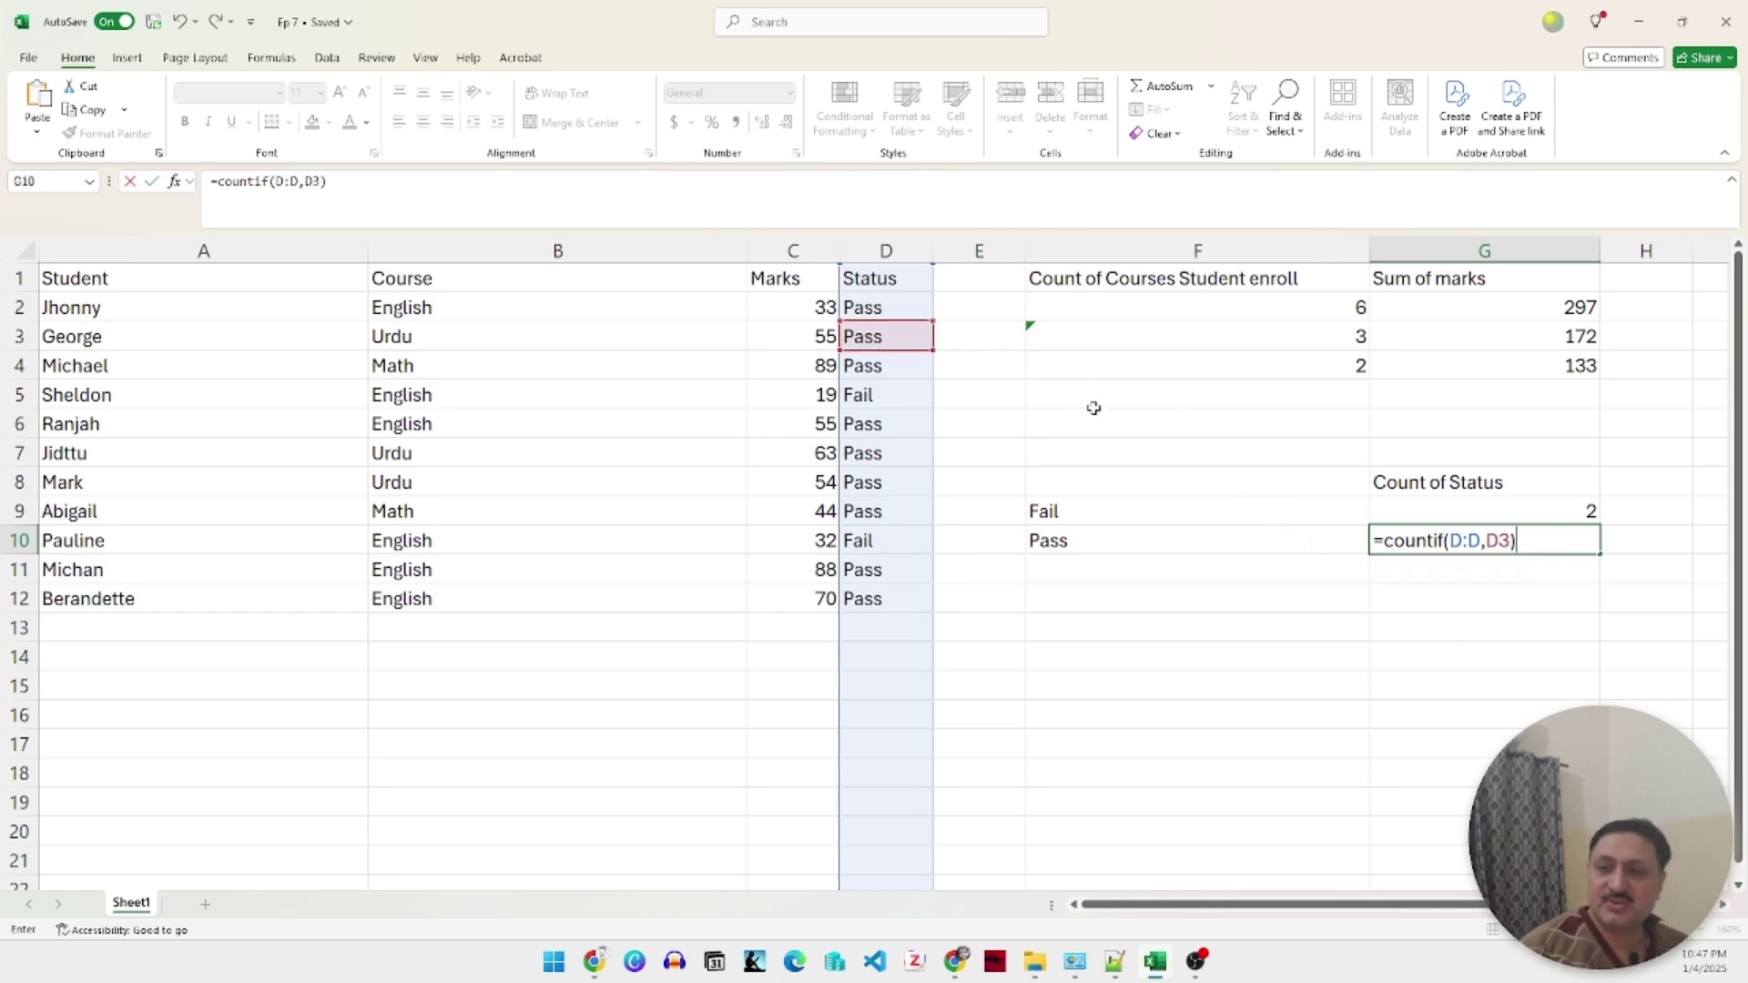
key(Return)
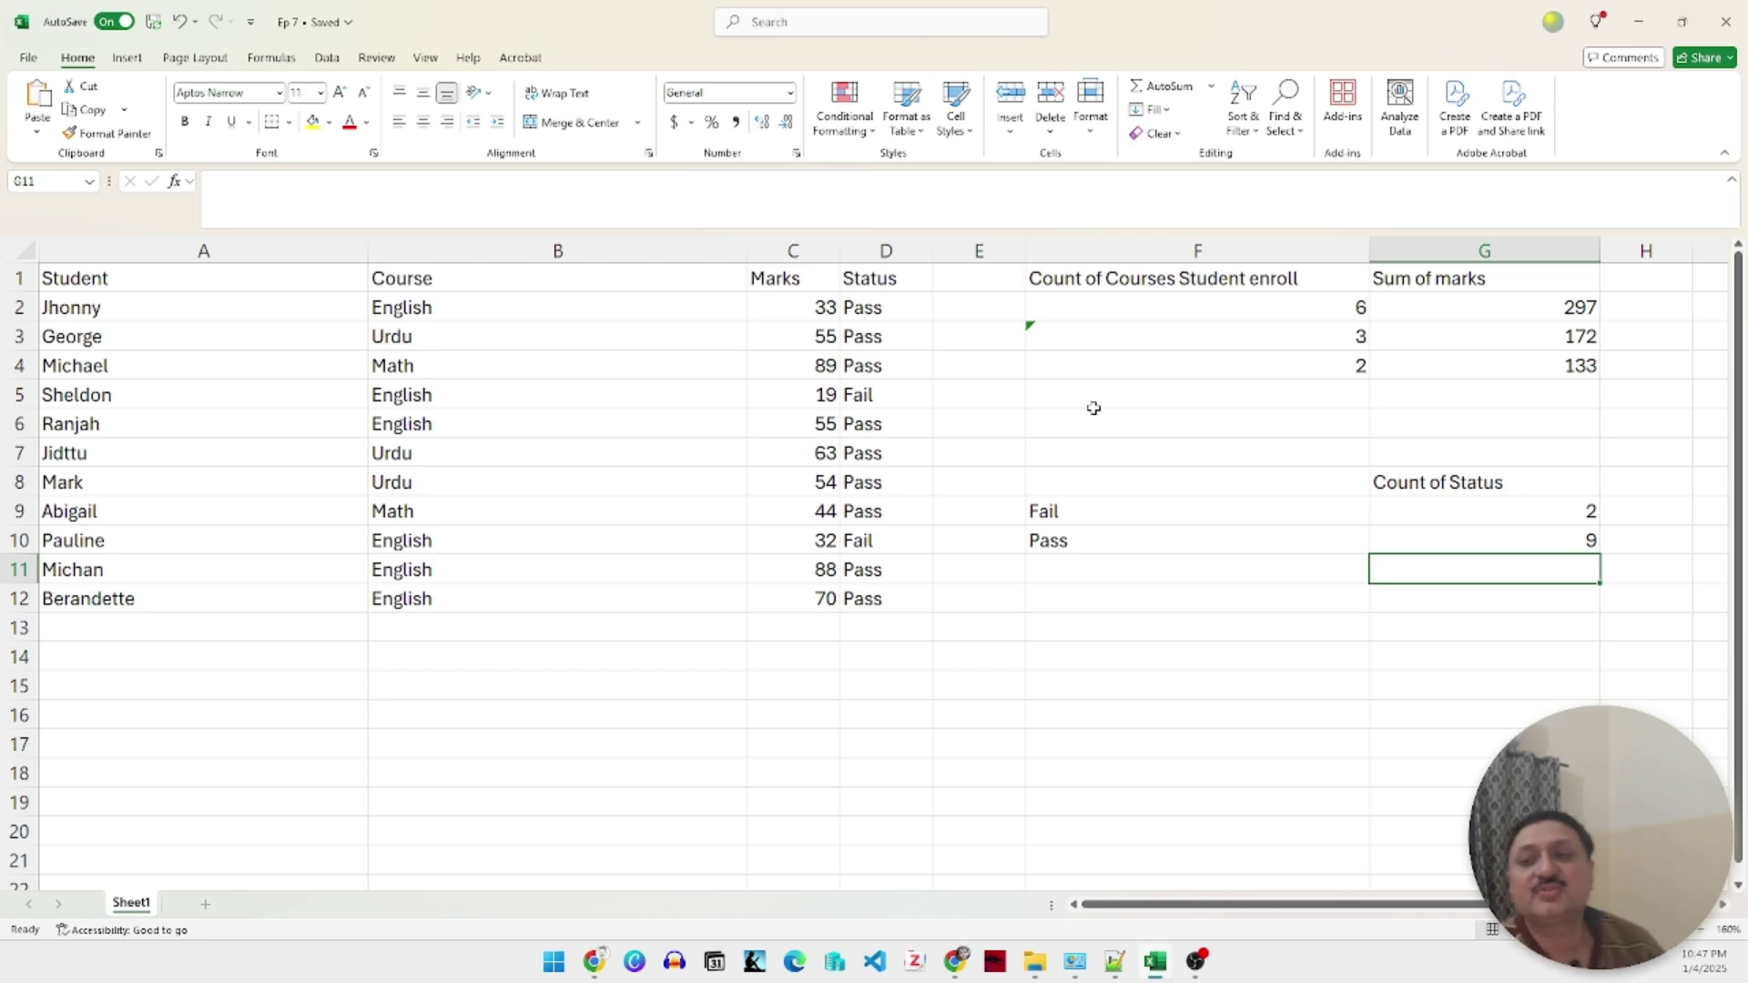